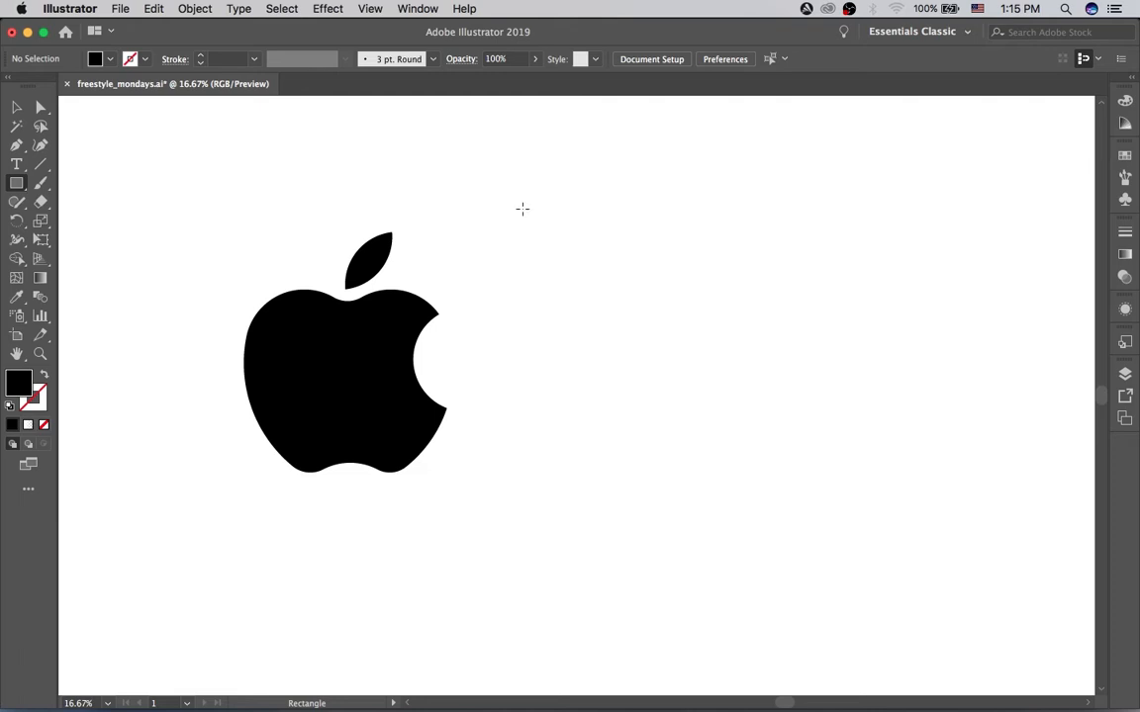
# Step: Draw a black rectangle about 1990 by 1686 px beside the apple and divide it with a central vertical and six horizontal mesh lines
pyautogui.moveTo(514, 198); pyautogui.dragTo(917, 540)
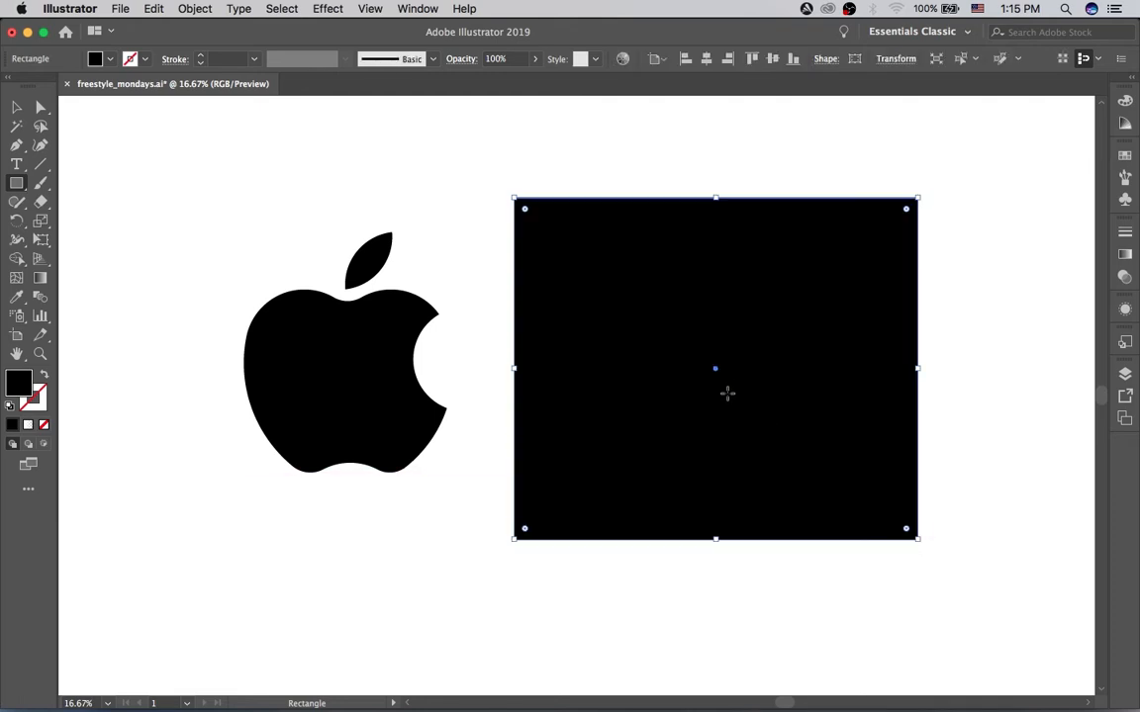
pyautogui.press('v')
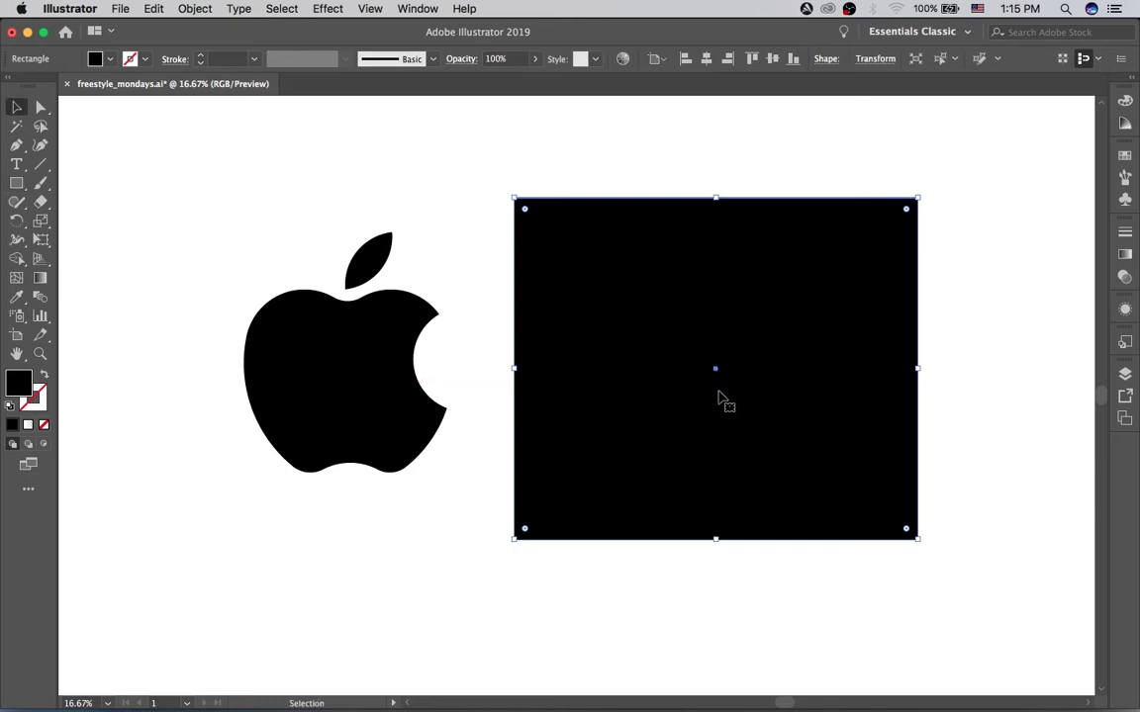
pyautogui.click(16, 279)
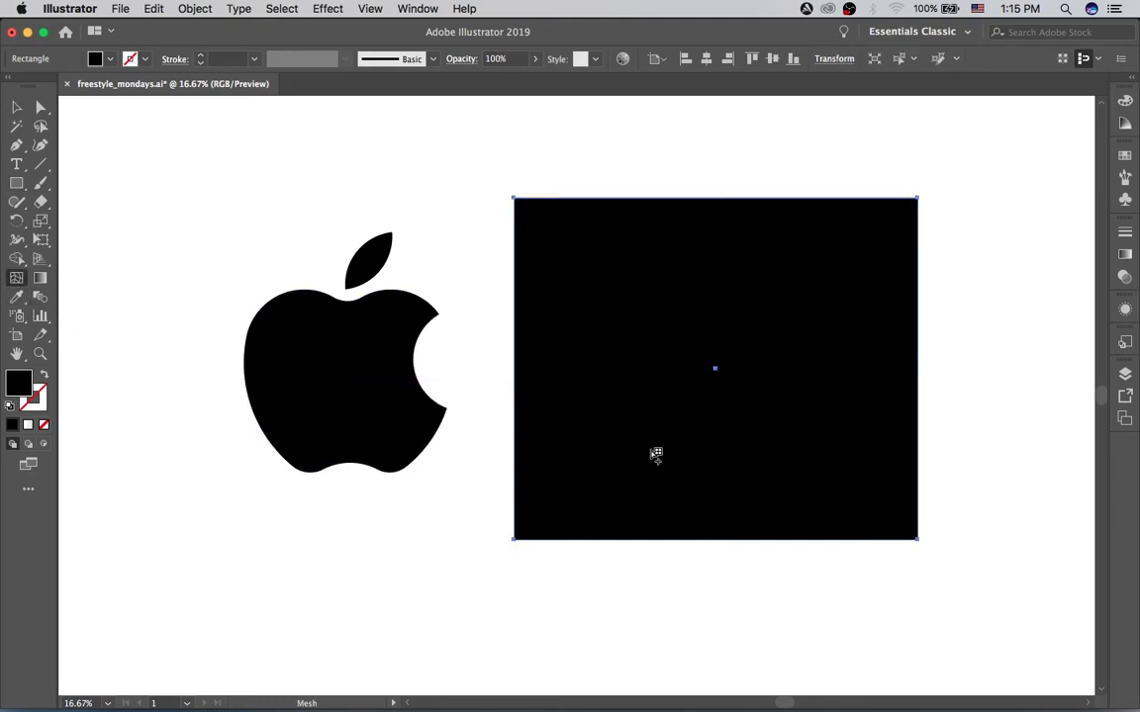
pyautogui.click(716, 483)
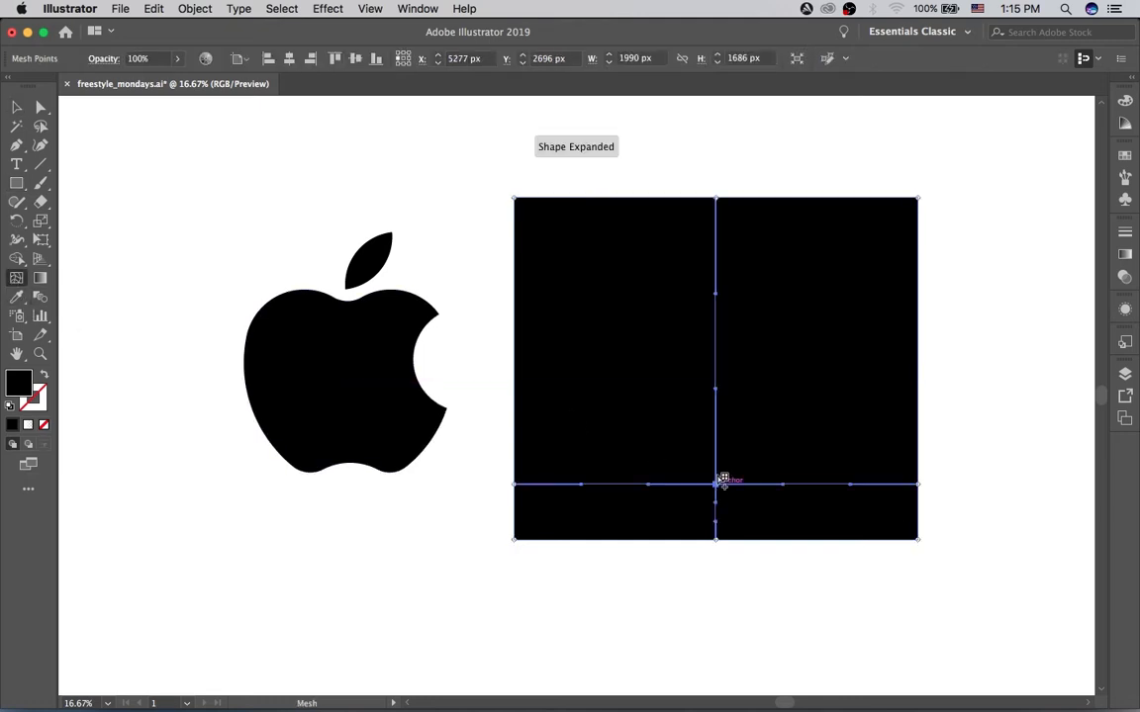
pyautogui.click(716, 439)
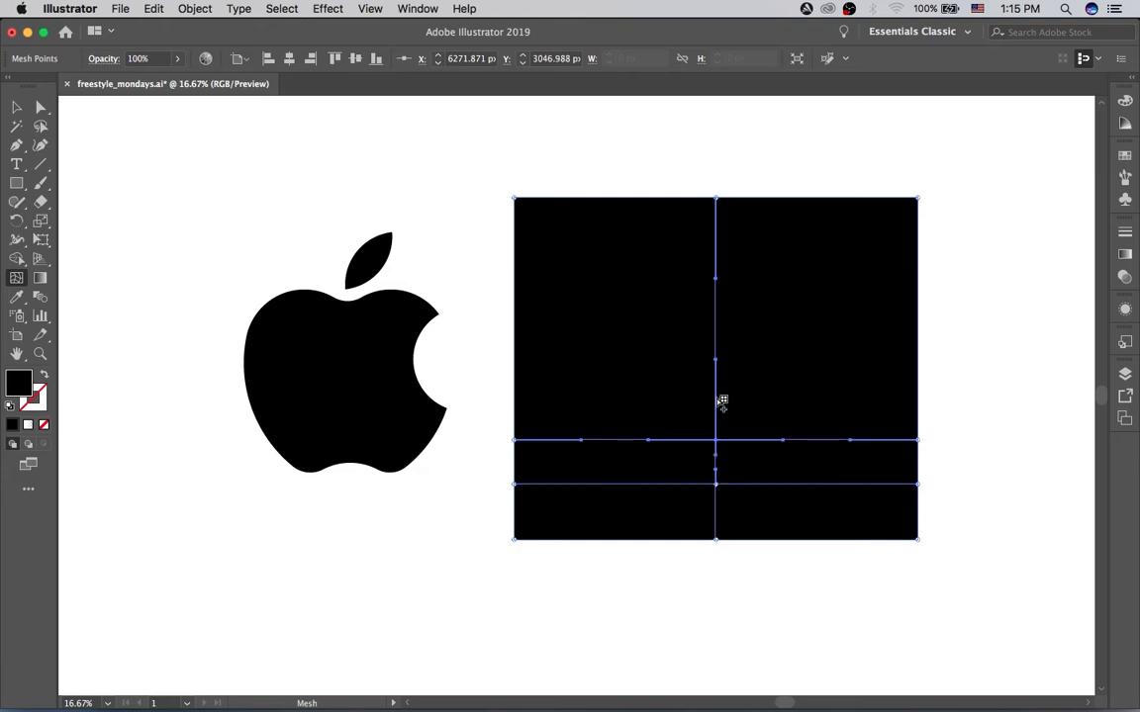
pyautogui.click(717, 401)
pyautogui.click(716, 353)
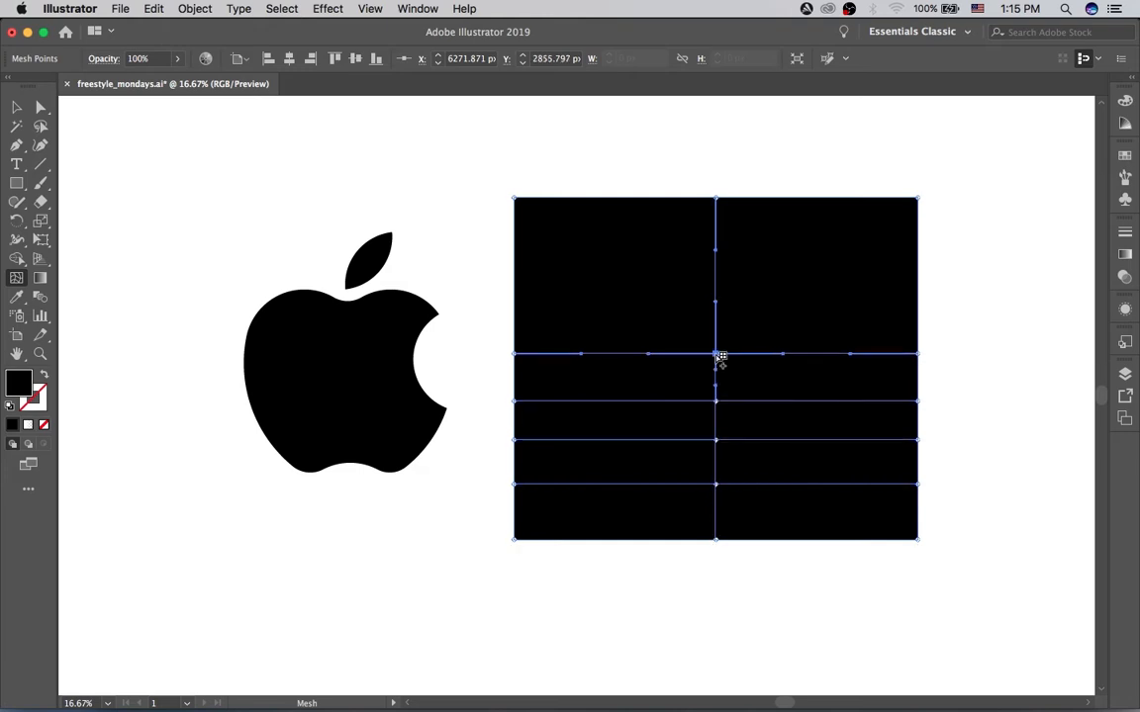
pyautogui.click(721, 291)
pyautogui.click(718, 243)
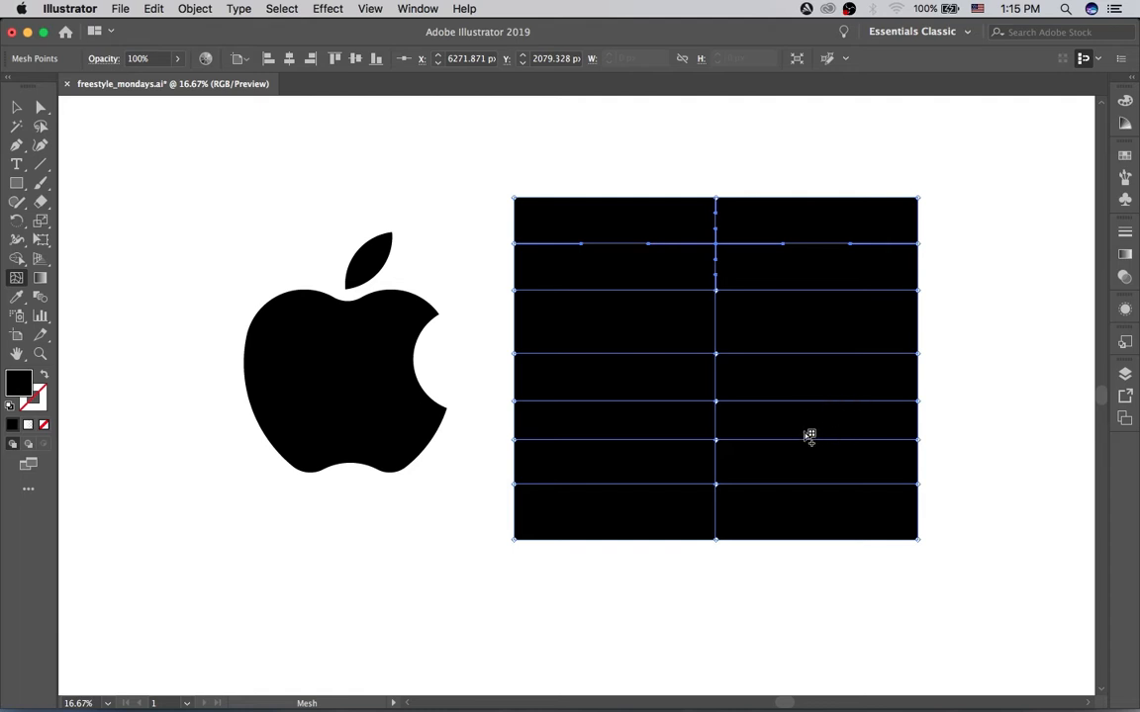
# Step: Select the lowest mesh line with Direct Selection and switch the color sliders from grayscale to HSB
pyautogui.press('a')
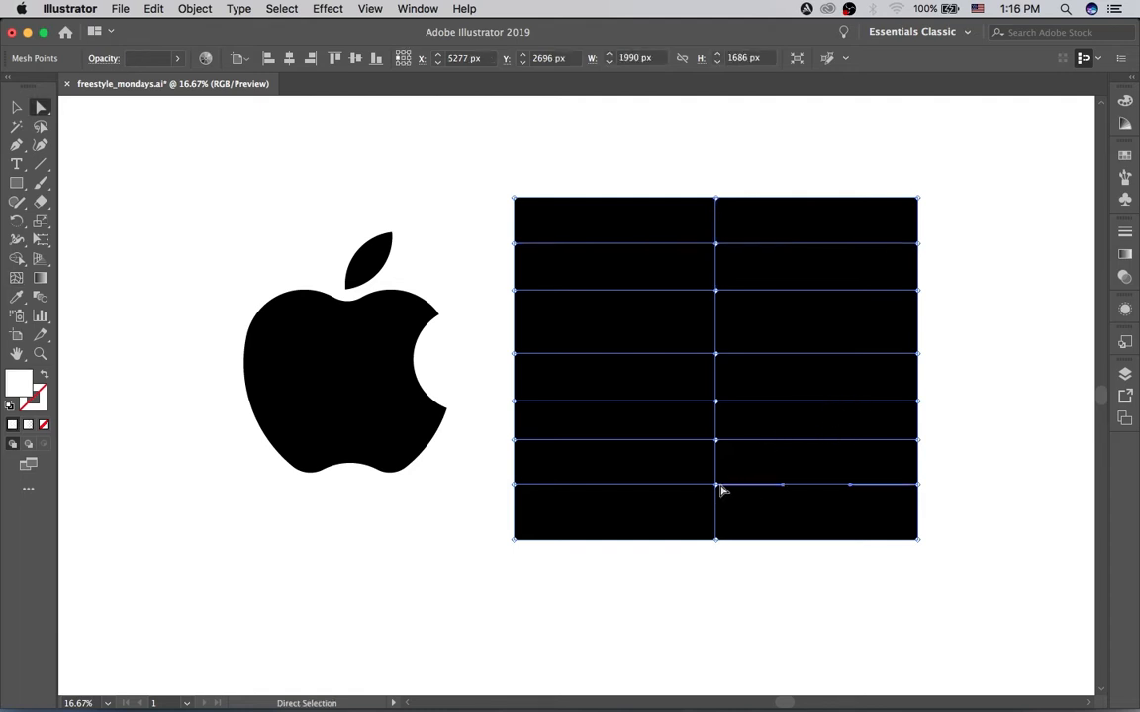
pyautogui.click(717, 485)
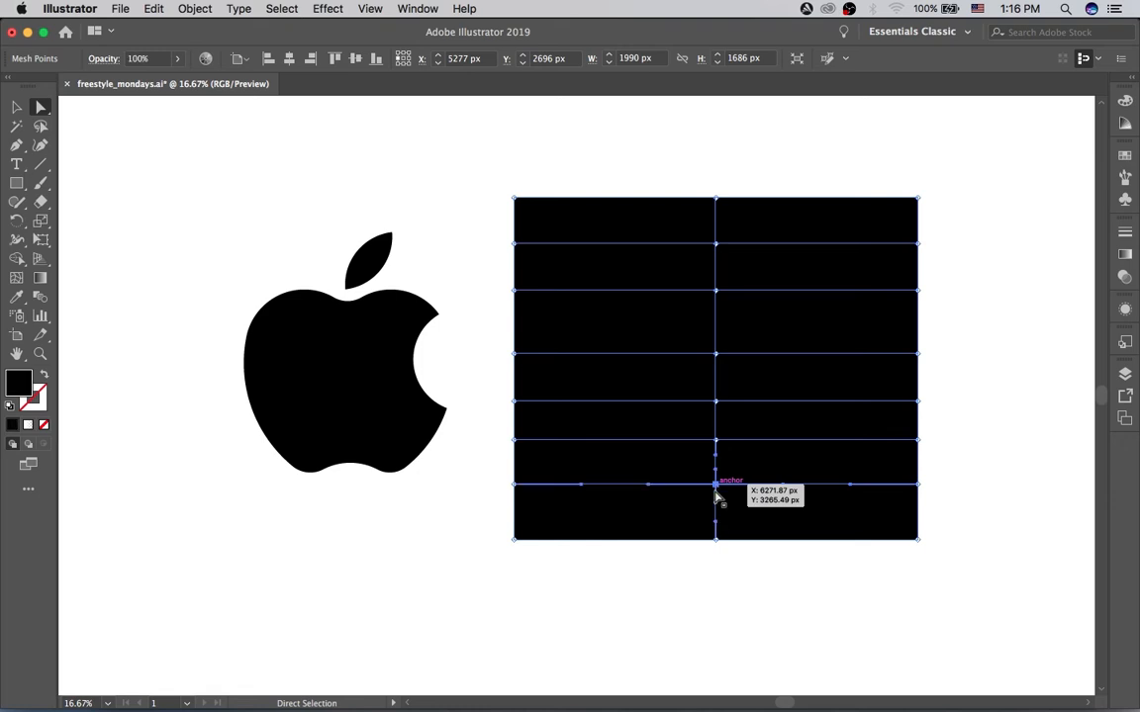
pyautogui.click(613, 485)
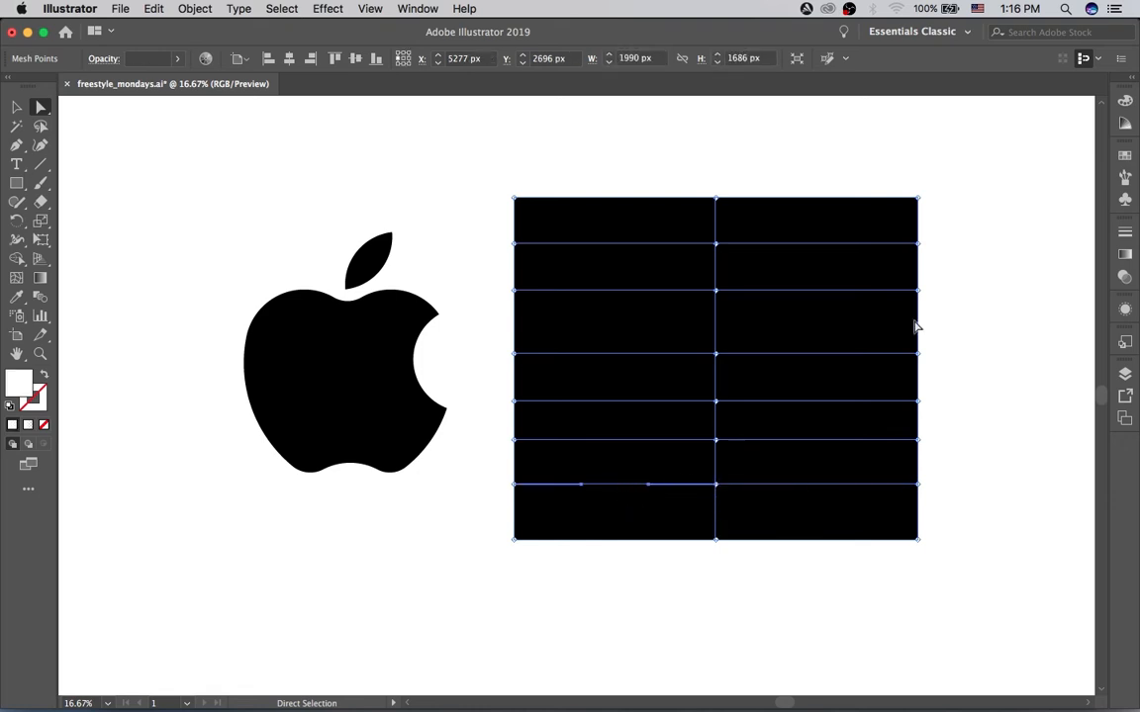
pyautogui.click(1125, 102)
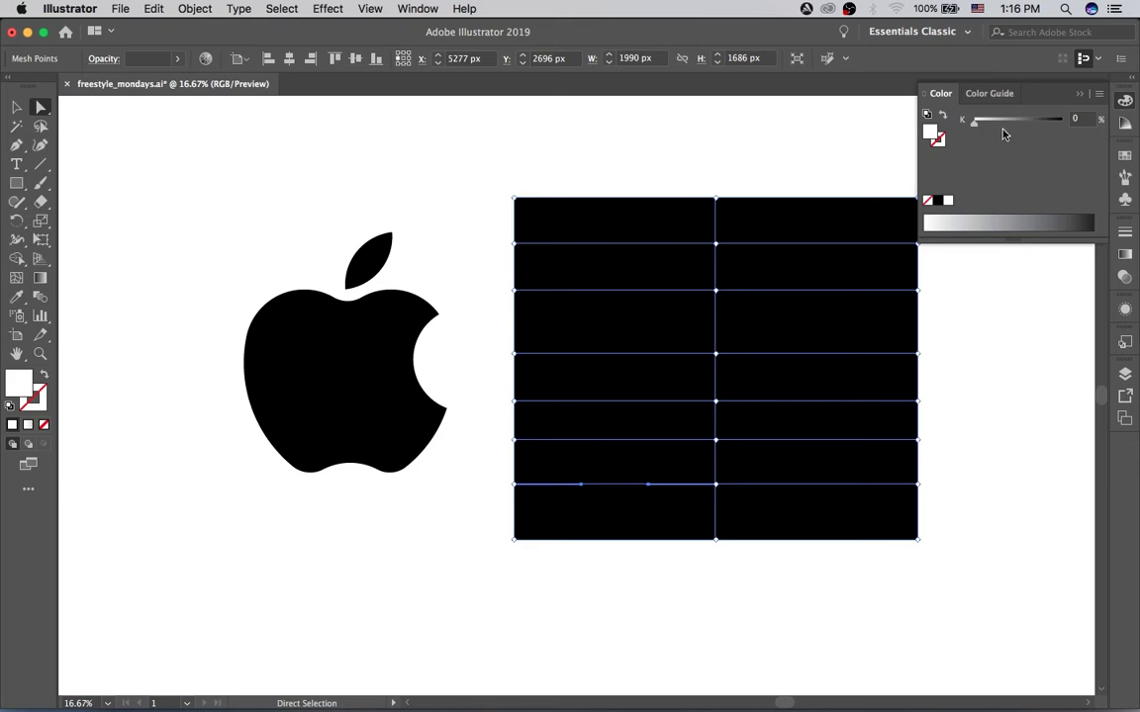
pyautogui.click(1098, 95)
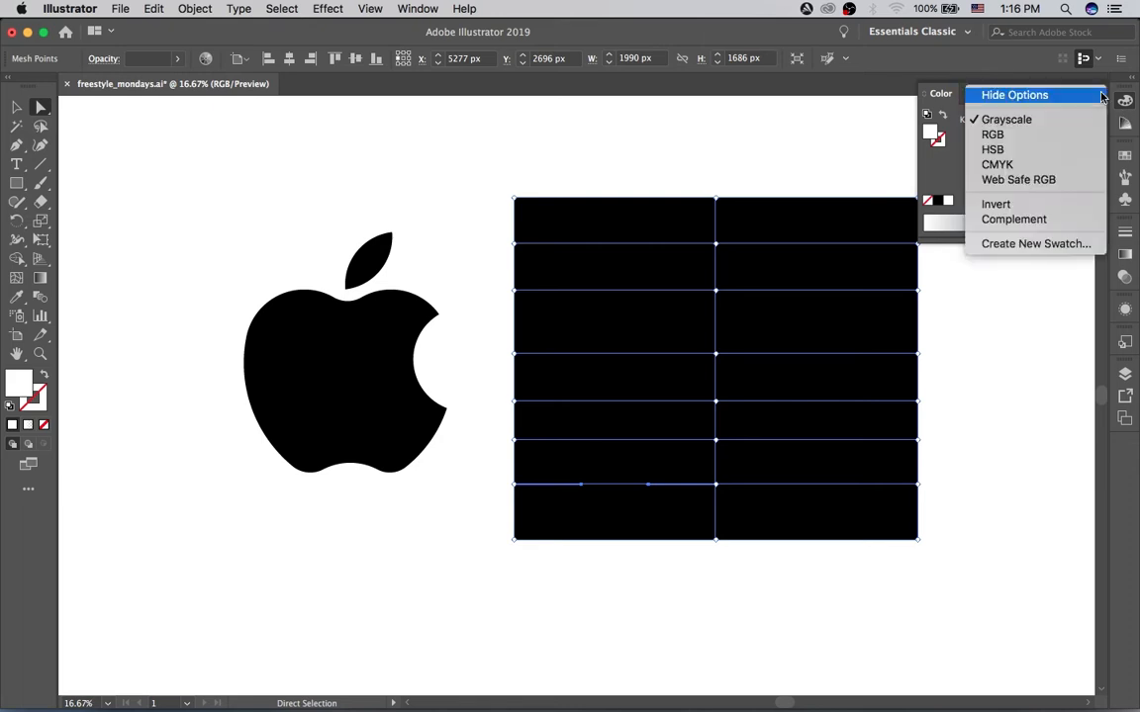
pyautogui.click(1070, 152)
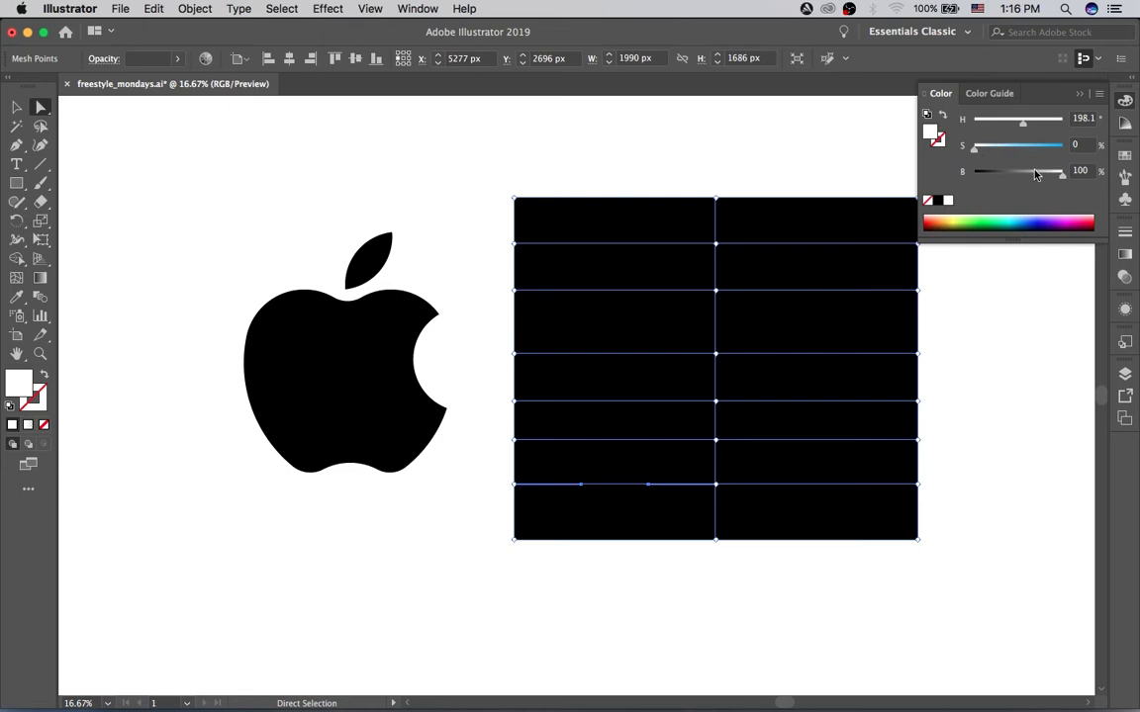
# Step: Color the lowest central mesh point blue with saturation about 79% and brightness about 64%, and shift it slightly right of its original place
pyautogui.click(1040, 146)
pyautogui.click(1010, 175)
pyautogui.click(1015, 175)
pyautogui.moveTo(716, 484); pyautogui.dragTo(696, 483)
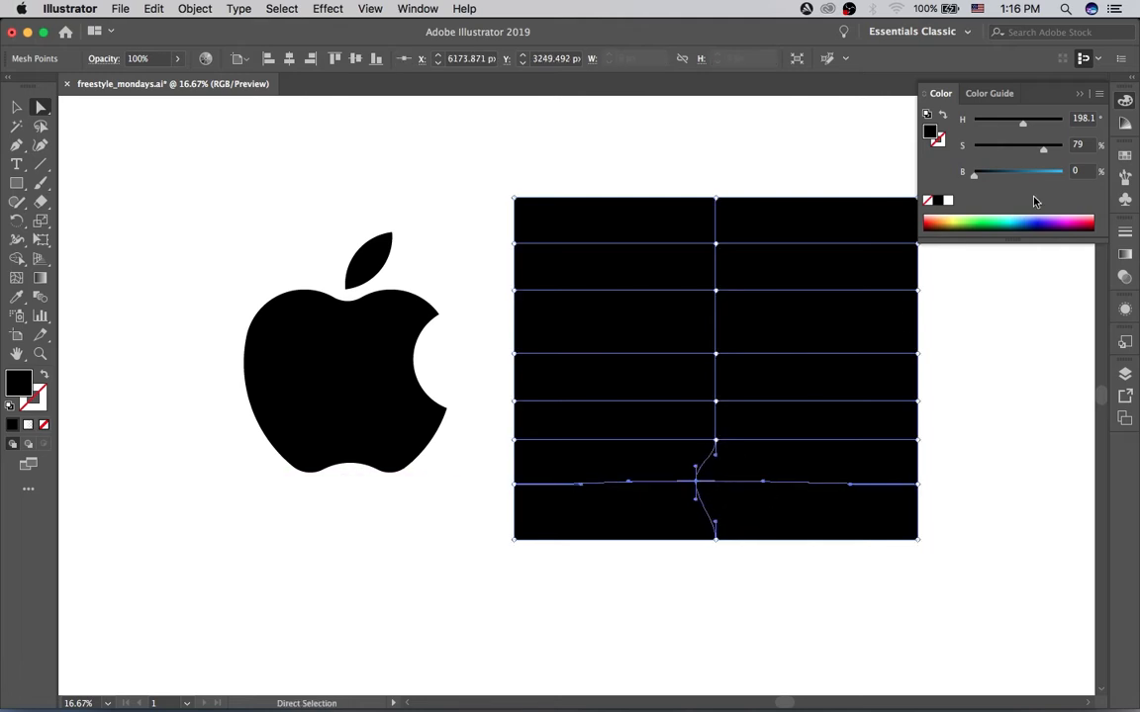
pyautogui.moveTo(1013, 175); pyautogui.dragTo(1031, 176)
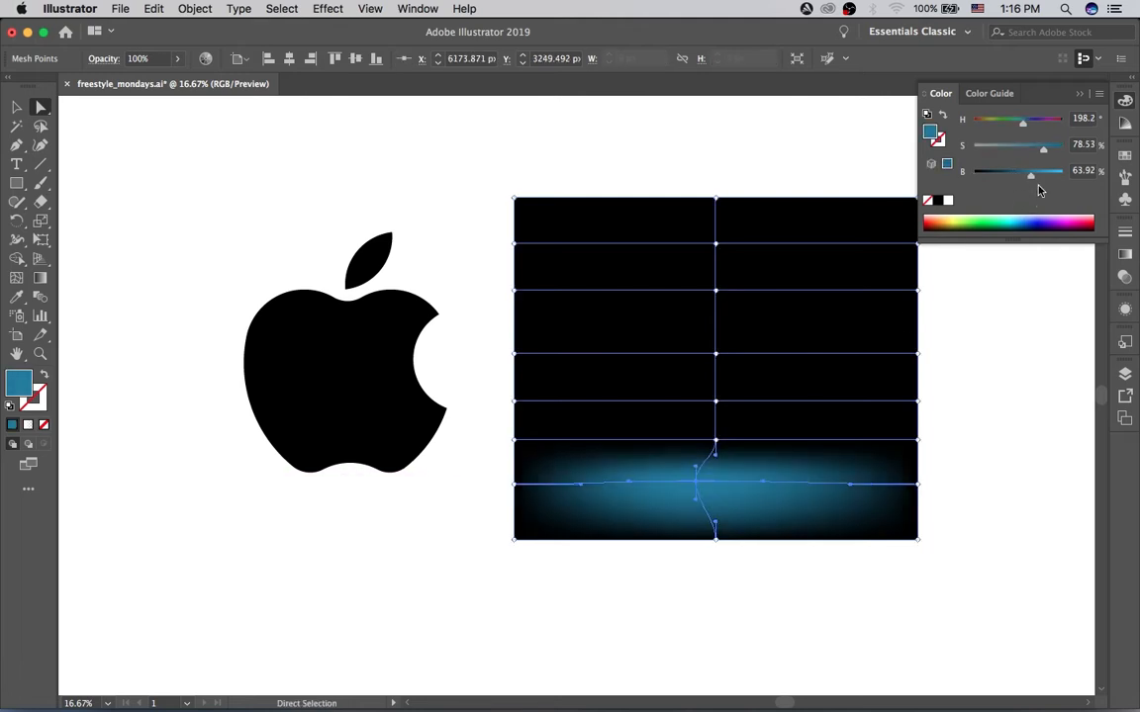
pyautogui.moveTo(696, 487); pyautogui.dragTo(726, 490)
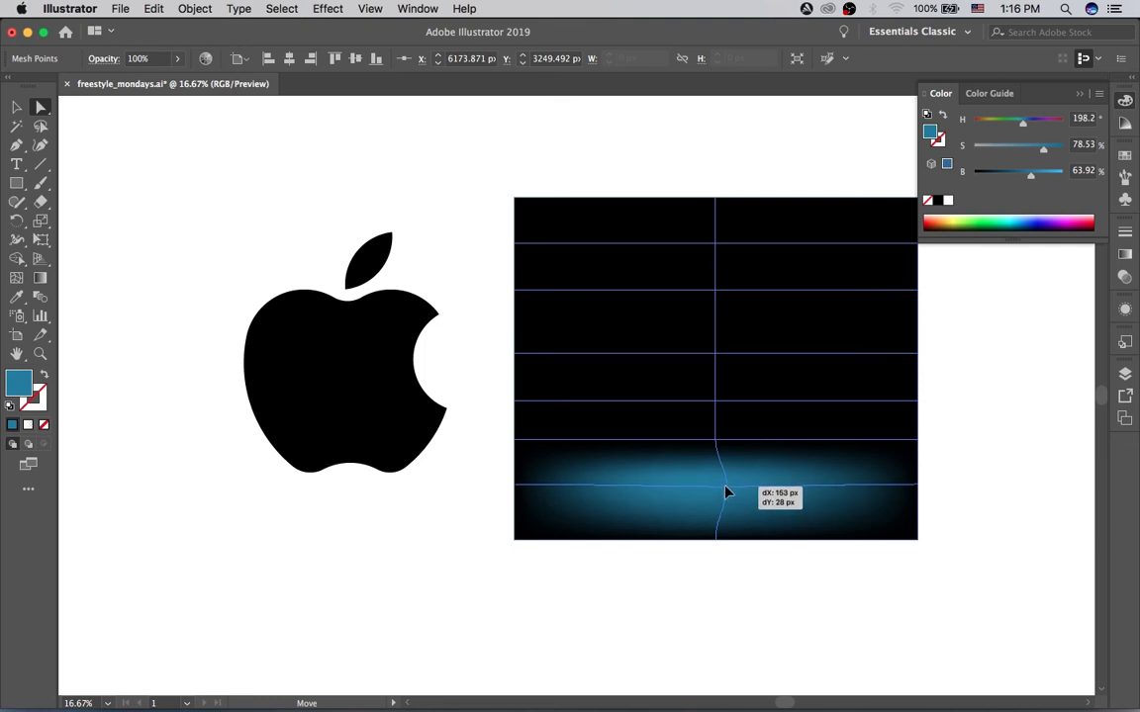
# Step: Raise the next two central mesh points, coloring the lower light blue (about S 44%, B 85%) and the upper pale blue (about S 22%, B 87%)
pyautogui.moveTo(712, 436); pyautogui.dragTo(710, 427)
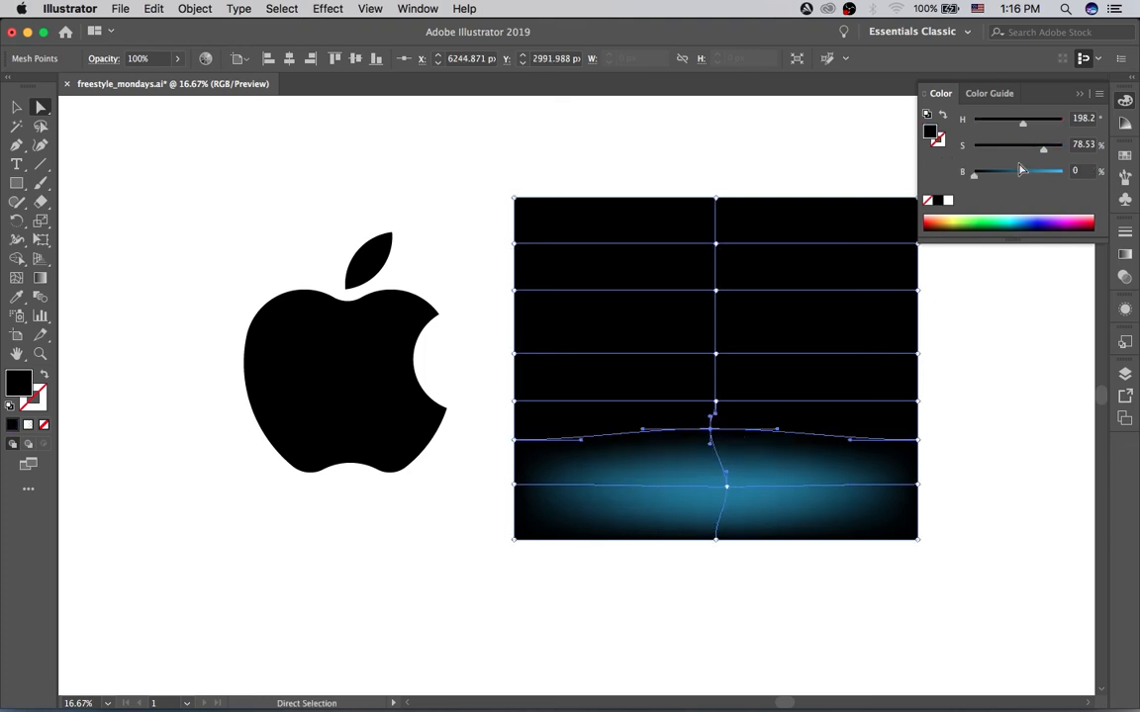
pyautogui.moveTo(1029, 174); pyautogui.dragTo(1015, 150)
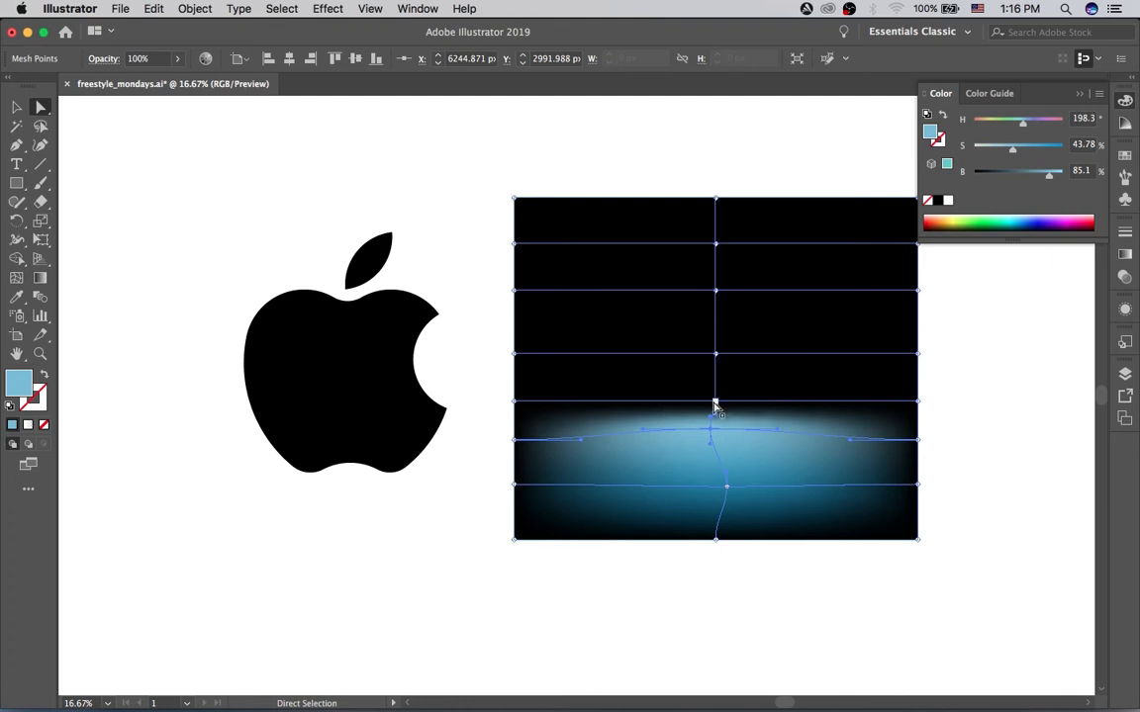
pyautogui.moveTo(715, 402); pyautogui.dragTo(712, 388)
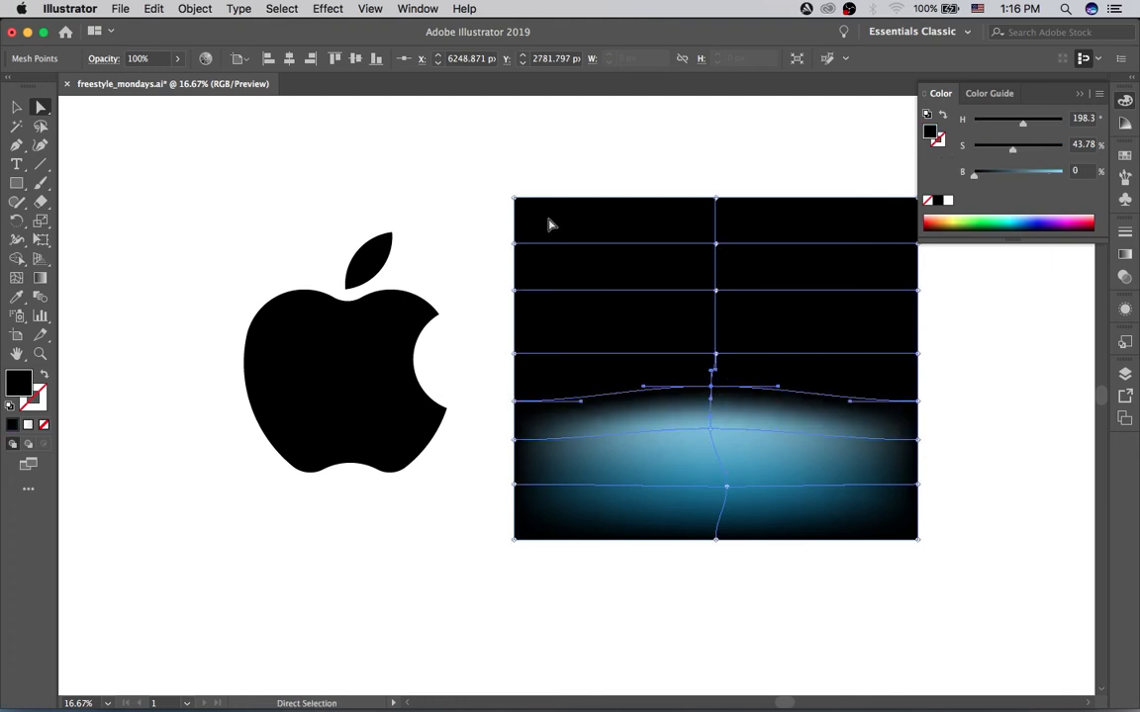
pyautogui.moveTo(975, 174); pyautogui.dragTo(1053, 177)
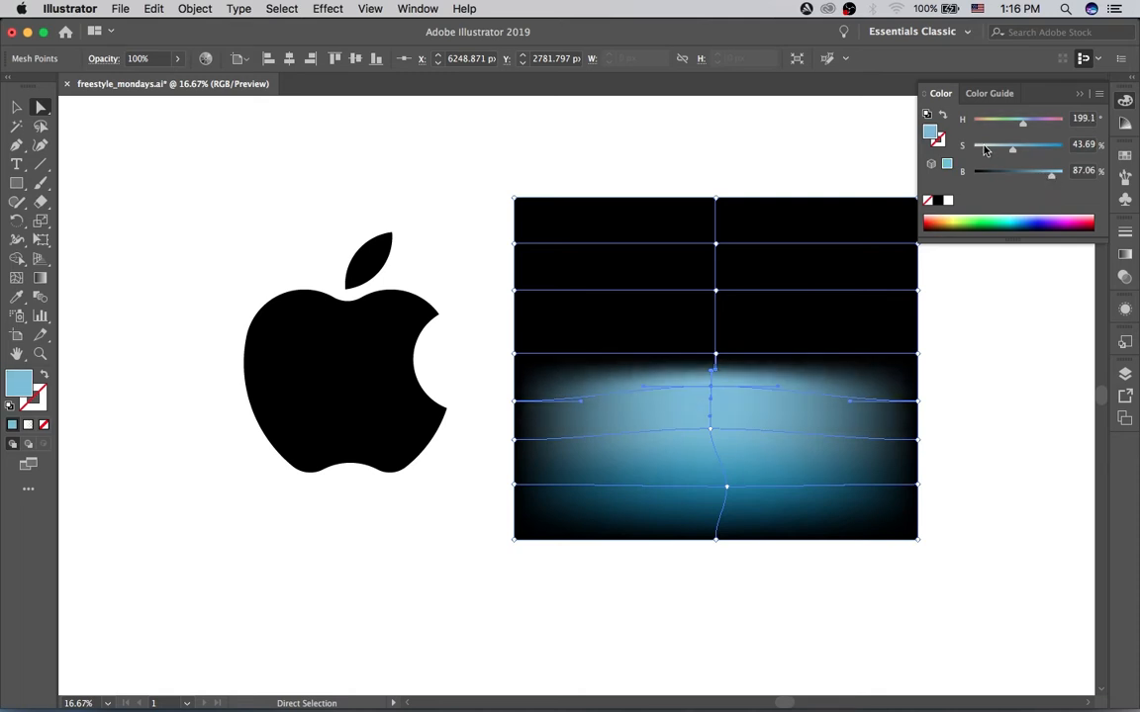
pyautogui.click(984, 147)
pyautogui.click(993, 148)
# Step: Move the fourth central mesh point from the bottom up and left, and color it dark blue with about 77% saturation and 36% brightness
pyautogui.moveTo(715, 354); pyautogui.dragTo(670, 322)
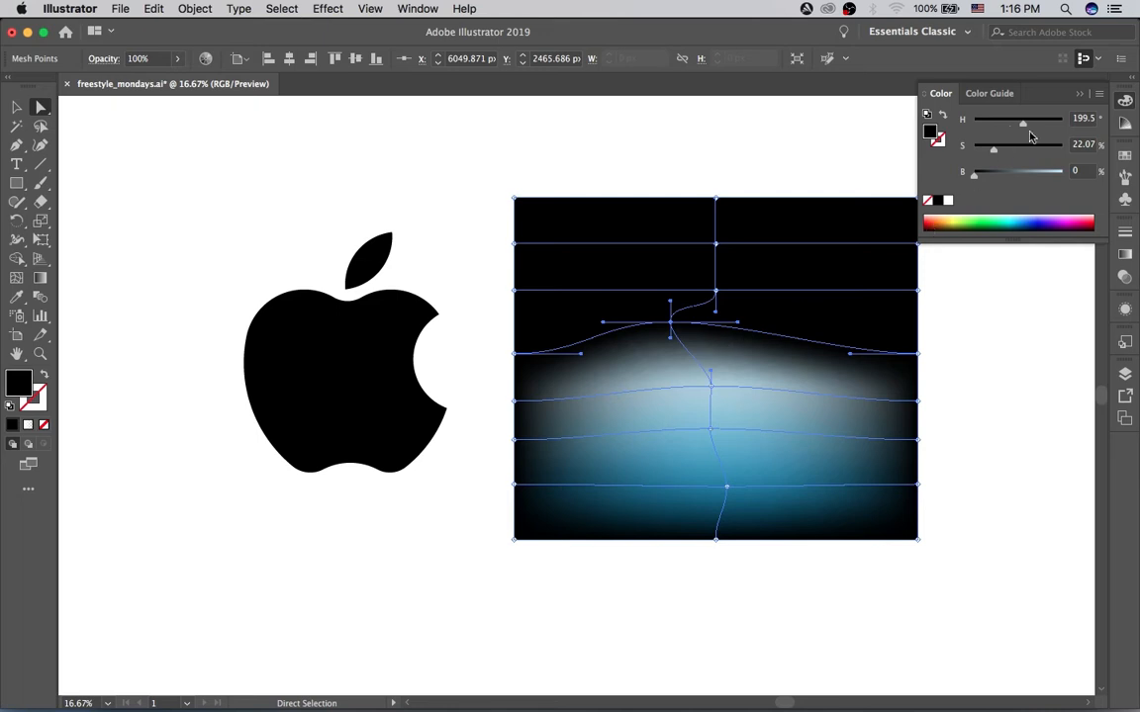
pyautogui.click(1042, 148)
pyautogui.click(1005, 173)
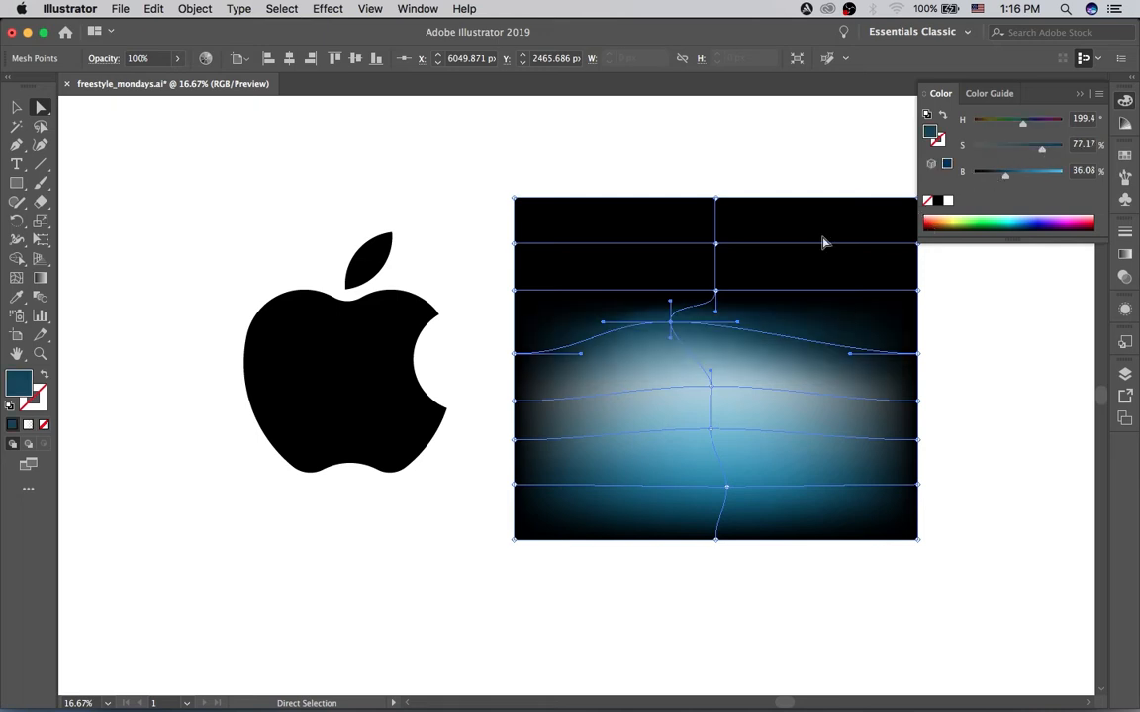
pyautogui.moveTo(670, 322); pyautogui.dragTo(650, 328)
# Step: Shift the second-lowest central mesh point right, deepen it to about S 87%, B 69%, and nudge the pale blue point up and left
pyautogui.moveTo(710, 387); pyautogui.dragTo(671, 357)
pyautogui.moveTo(717, 389); pyautogui.dragTo(765, 436)
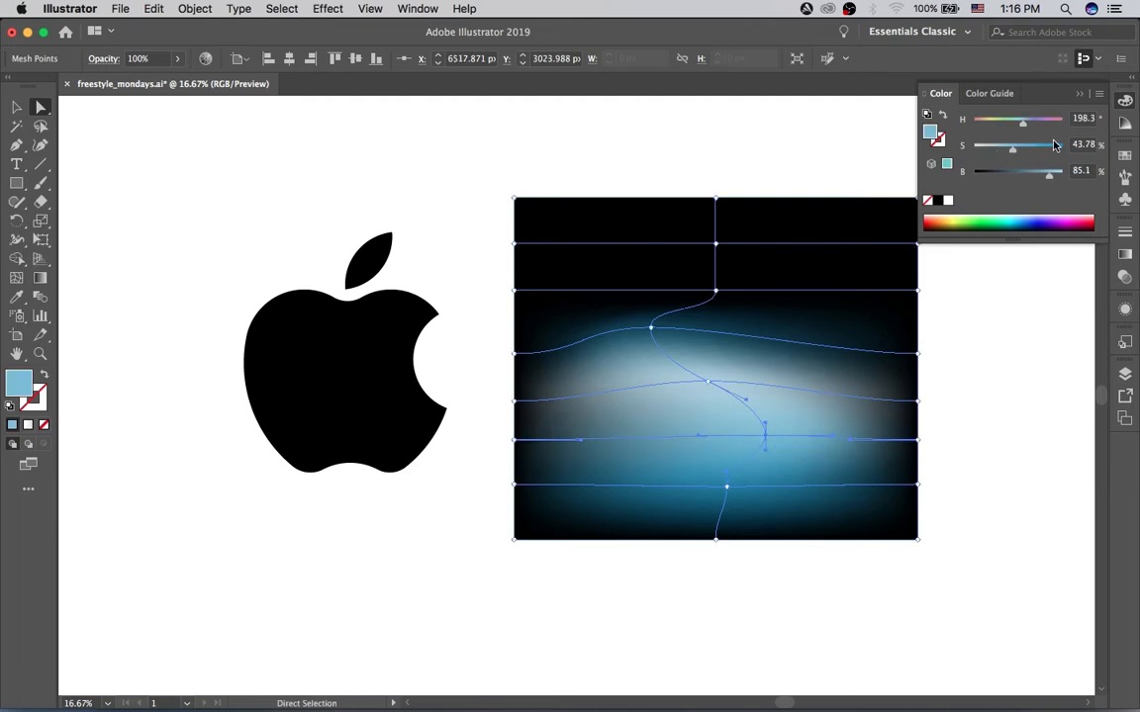
pyautogui.click(1055, 146)
pyautogui.moveTo(1049, 175); pyautogui.dragTo(1033, 179)
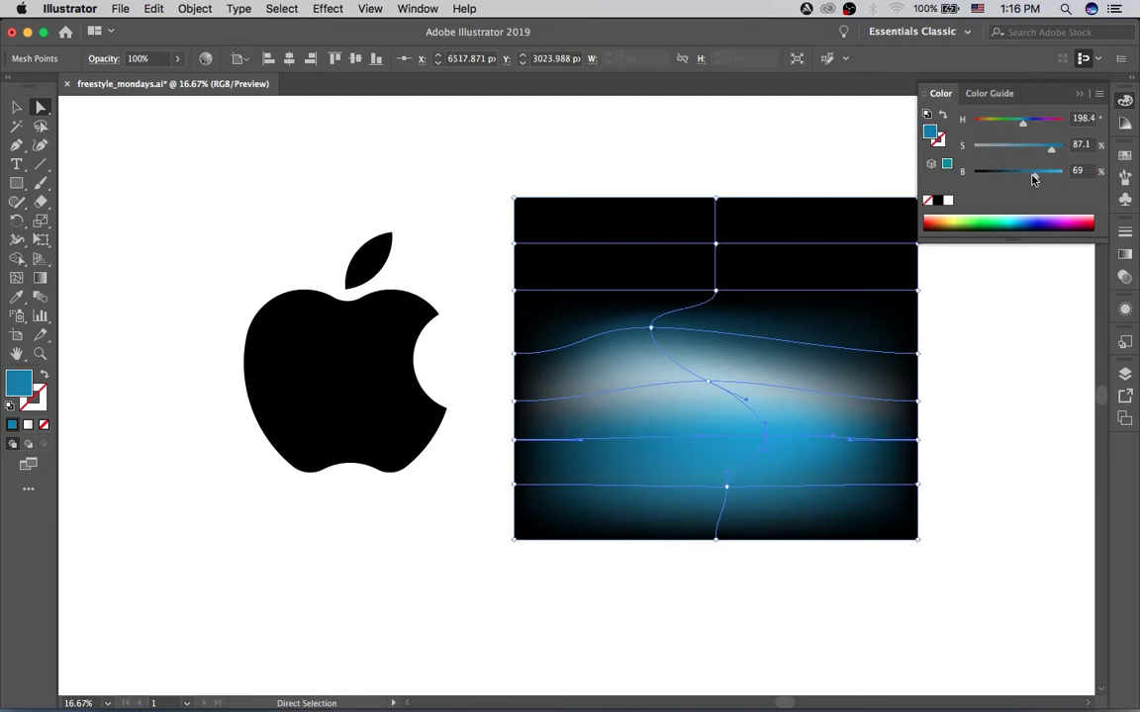
pyautogui.moveTo(764, 437); pyautogui.dragTo(763, 425)
pyautogui.moveTo(699, 380)
pyautogui.mouseDown()
pyautogui.moveTo(714, 387)
pyautogui.moveTo(693, 370)
pyautogui.mouseUp()
# Step: Move the fifth central mesh point from the bottom right and slightly up, and color it bright blue with about 87% saturation and 79% brightness
pyautogui.moveTo(720, 297); pyautogui.dragTo(794, 291)
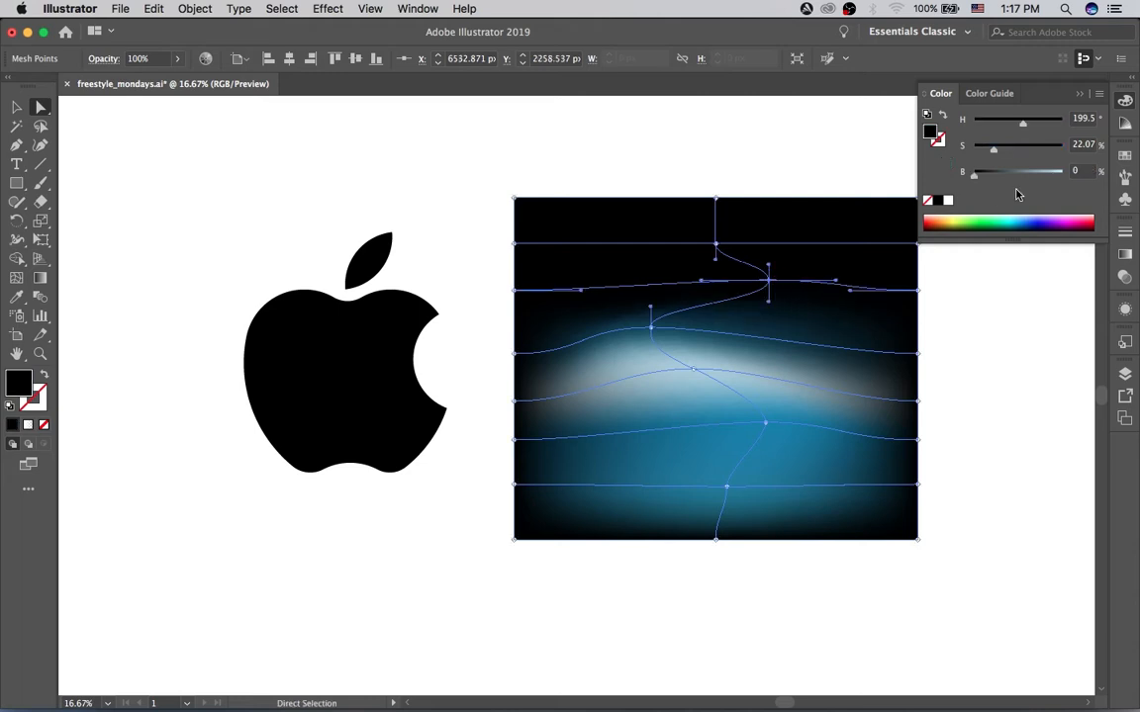
pyautogui.click(1044, 175)
pyautogui.click(1054, 151)
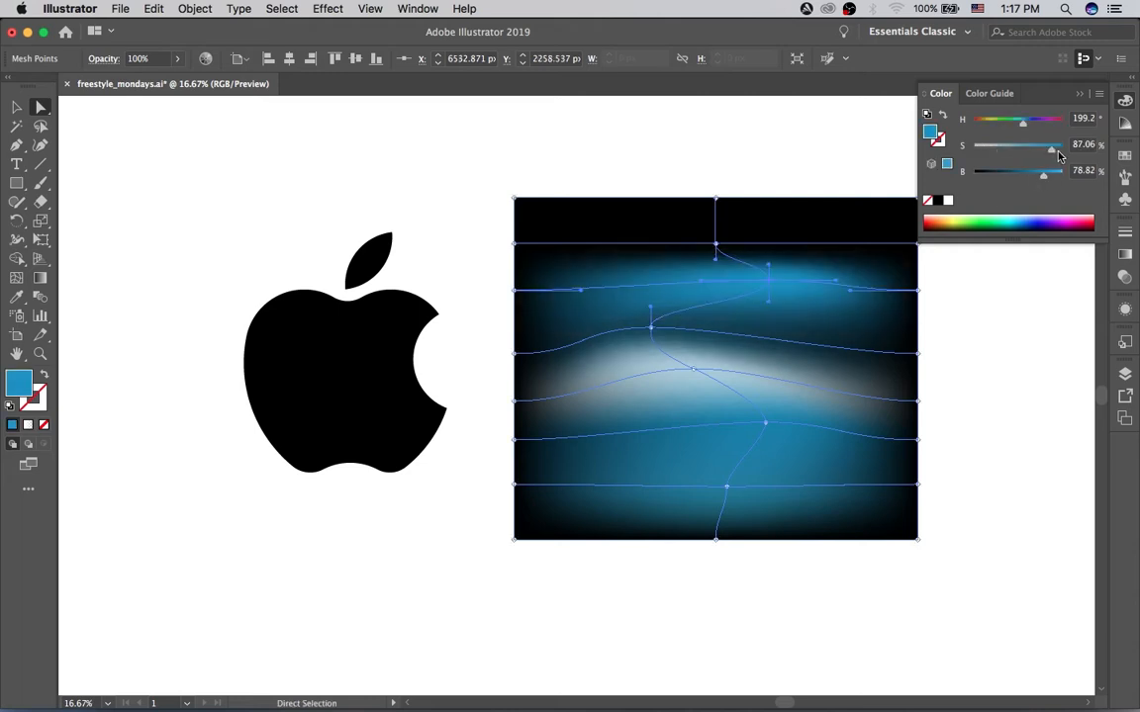
# Step: Color the fourth right-edge mesh point from the bottom navy (about H 224°, S 87%, B 28%) and pull its inner handle up and left
pyautogui.click(919, 353)
pyautogui.click(999, 176)
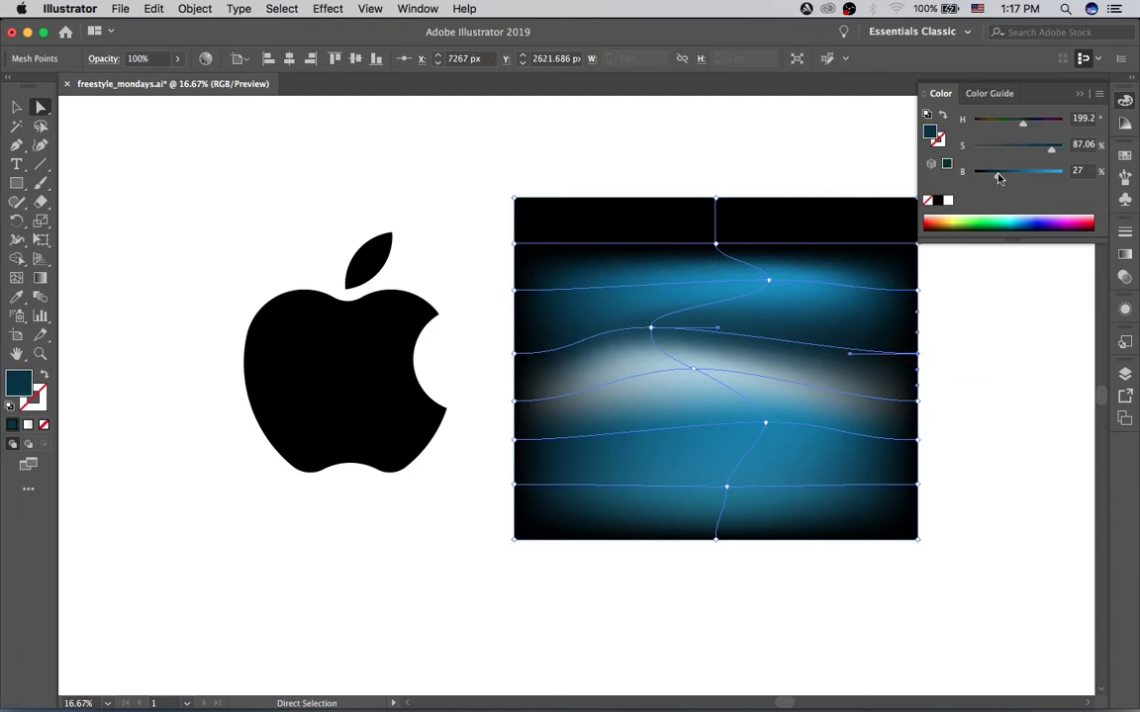
pyautogui.click(1029, 122)
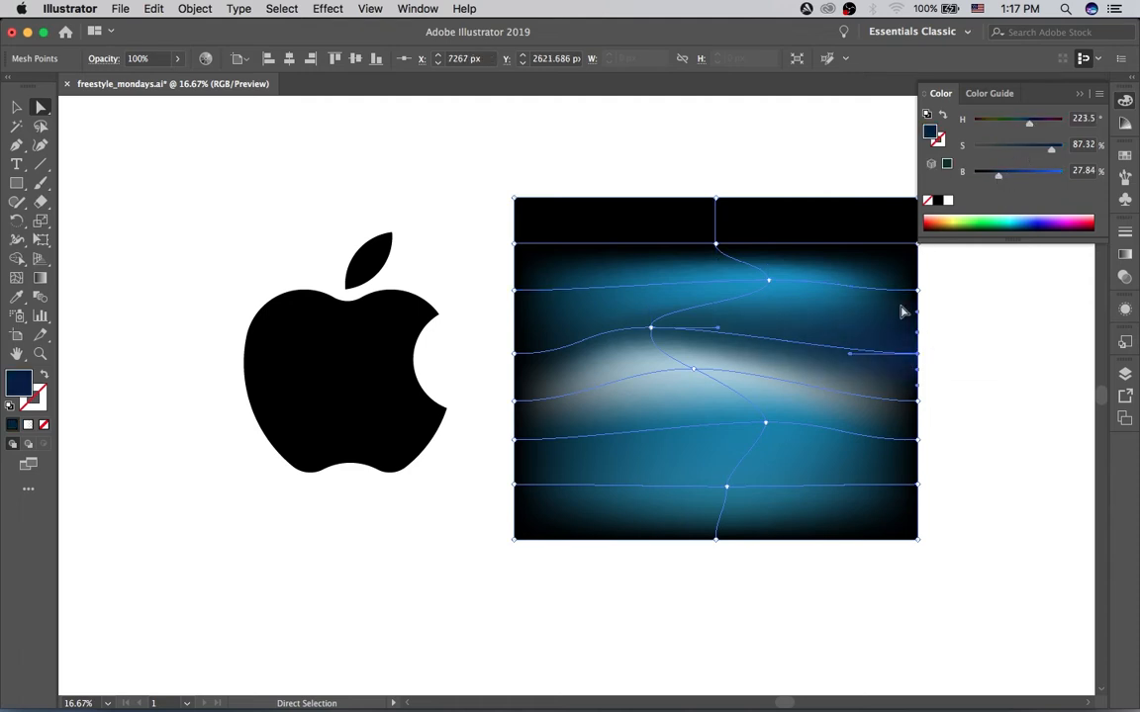
pyautogui.moveTo(851, 358); pyautogui.dragTo(805, 319)
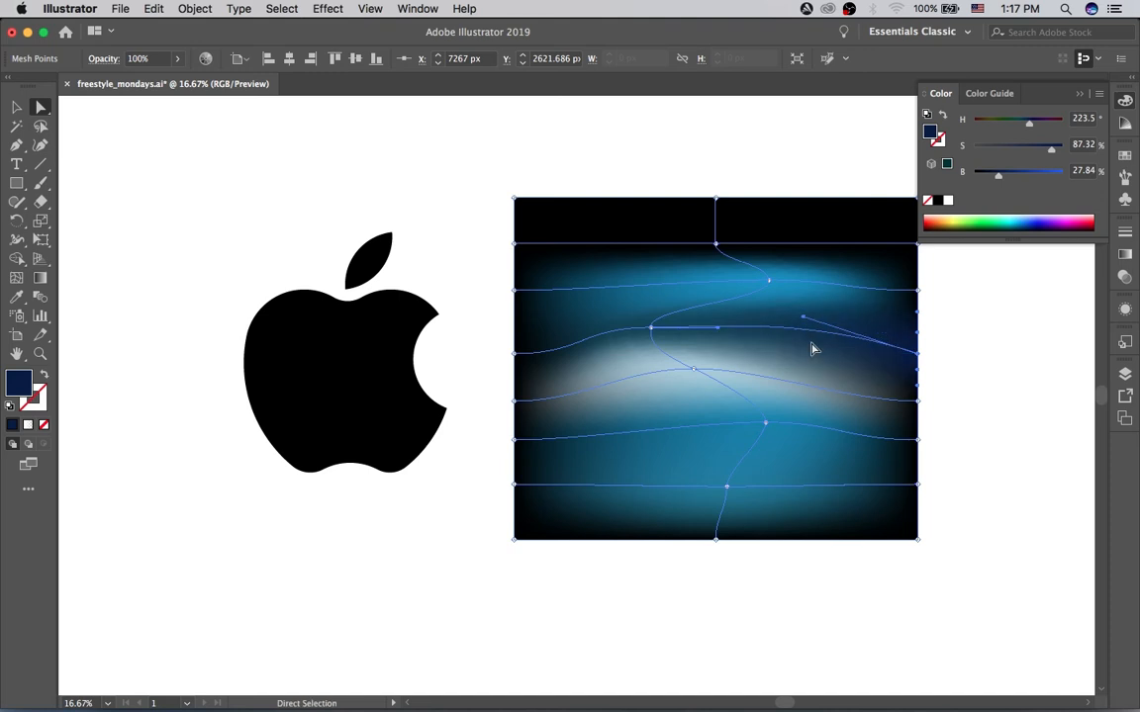
# Step: Move the dark blue central mesh point to the upper right, brighten it to about 66%, and shift the pale blue point right
pyautogui.moveTo(655, 334); pyautogui.dragTo(792, 310)
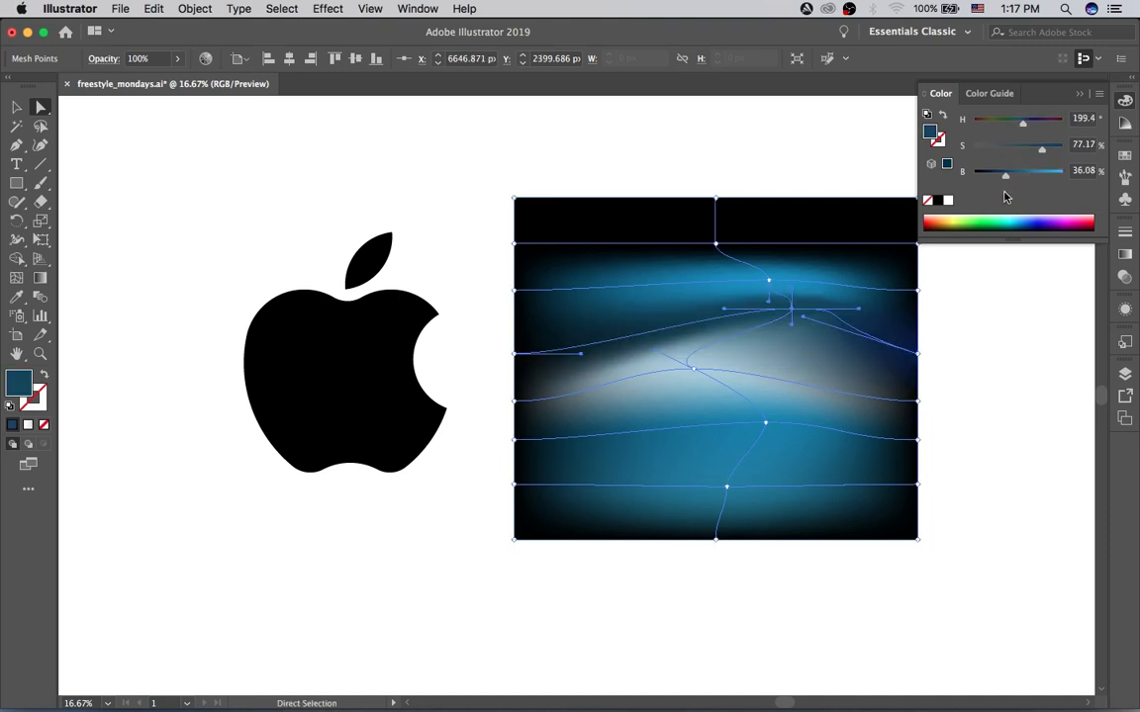
pyautogui.moveTo(1021, 176); pyautogui.dragTo(1032, 177)
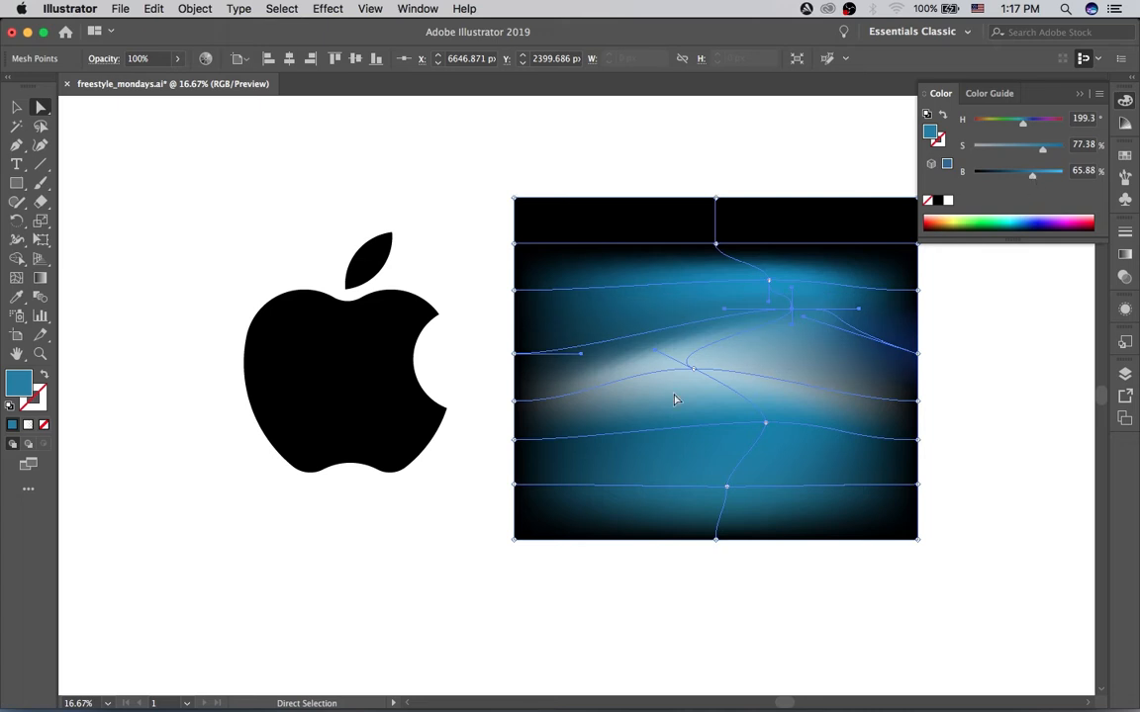
pyautogui.moveTo(696, 380); pyautogui.dragTo(730, 374)
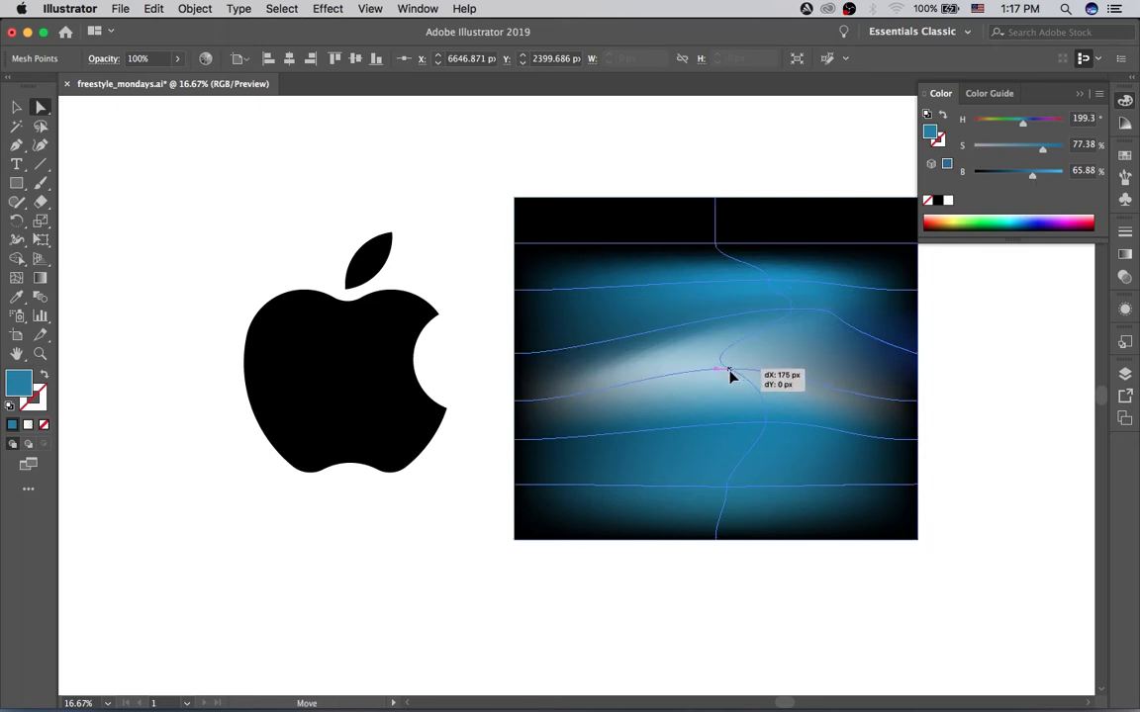
# Step: Color the two left-edge mesh points beside the pale band blue at 67% saturation, with brightness about 45% for the upper and 57% for the lower
pyautogui.click(514, 358)
pyautogui.click(1032, 149)
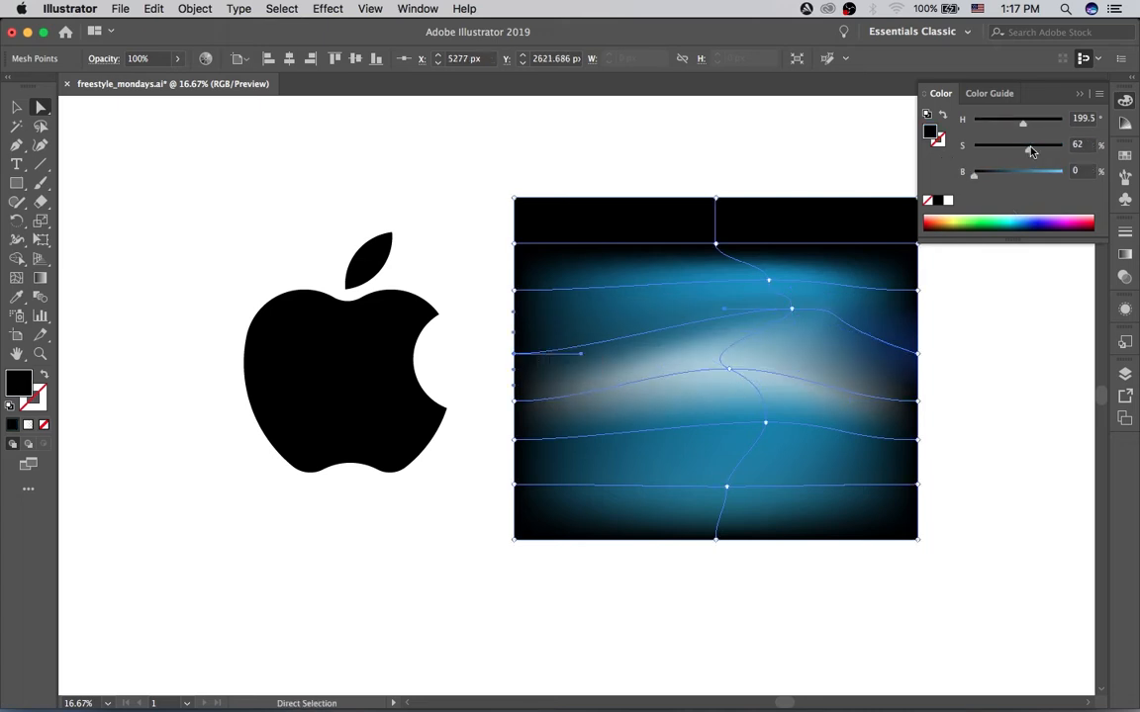
pyautogui.click(1014, 176)
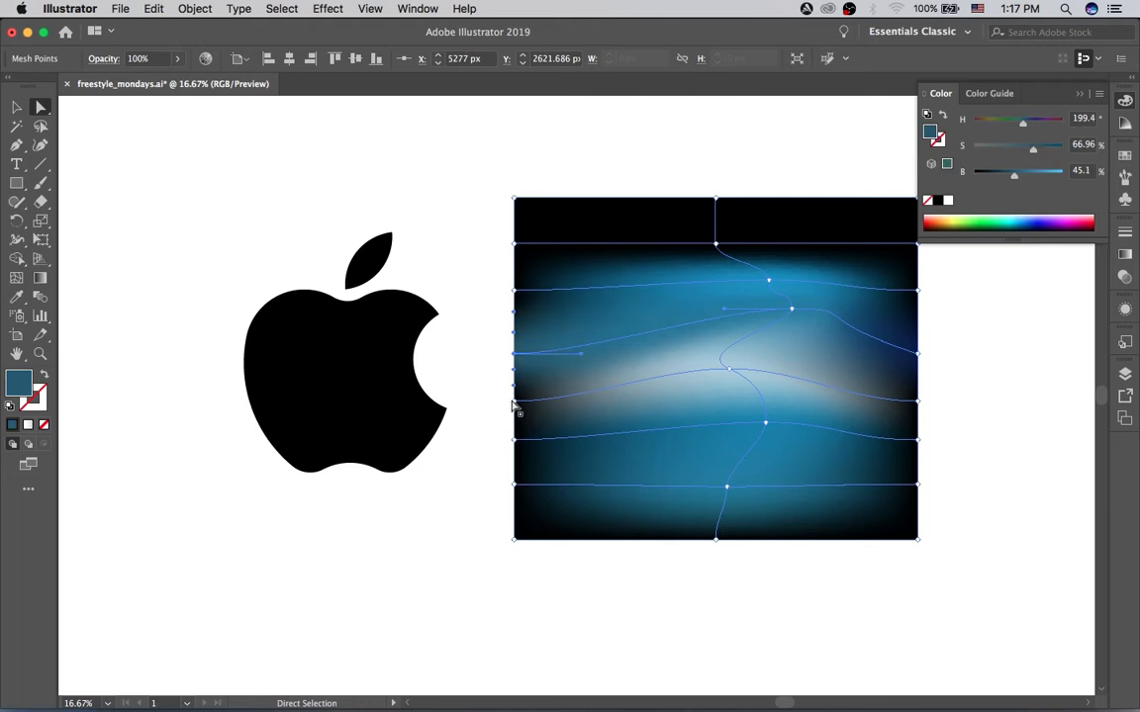
pyautogui.click(513, 402)
pyautogui.click(1024, 175)
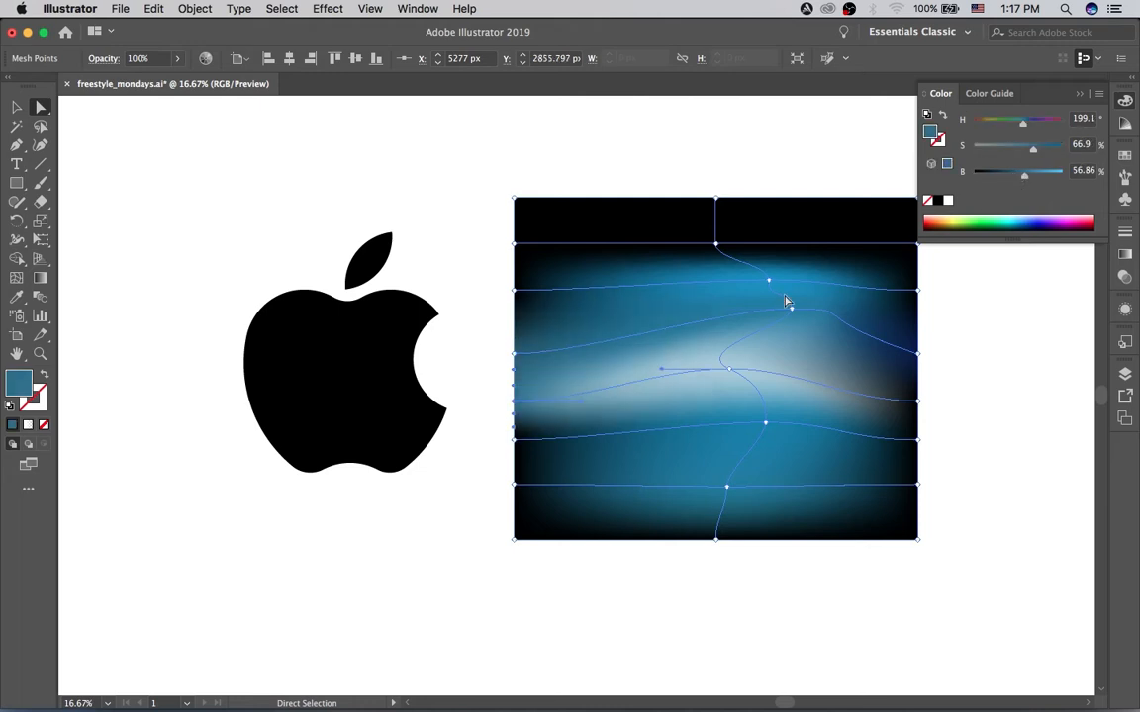
# Step: Color the two left-edge mesh points just above the bottom-left corner bright blue, about H 198°, S 100%, B 100%
pyautogui.click(514, 438)
pyautogui.click(514, 485)
pyautogui.click(1018, 177)
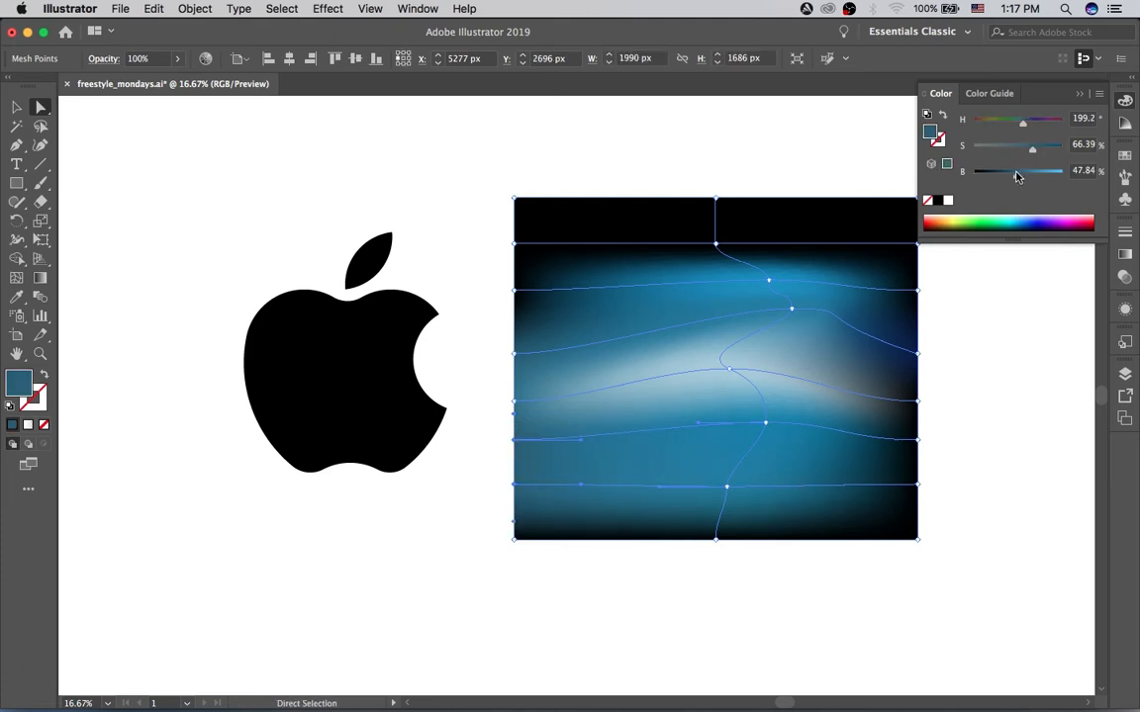
pyautogui.click(1028, 221)
pyautogui.click(1022, 222)
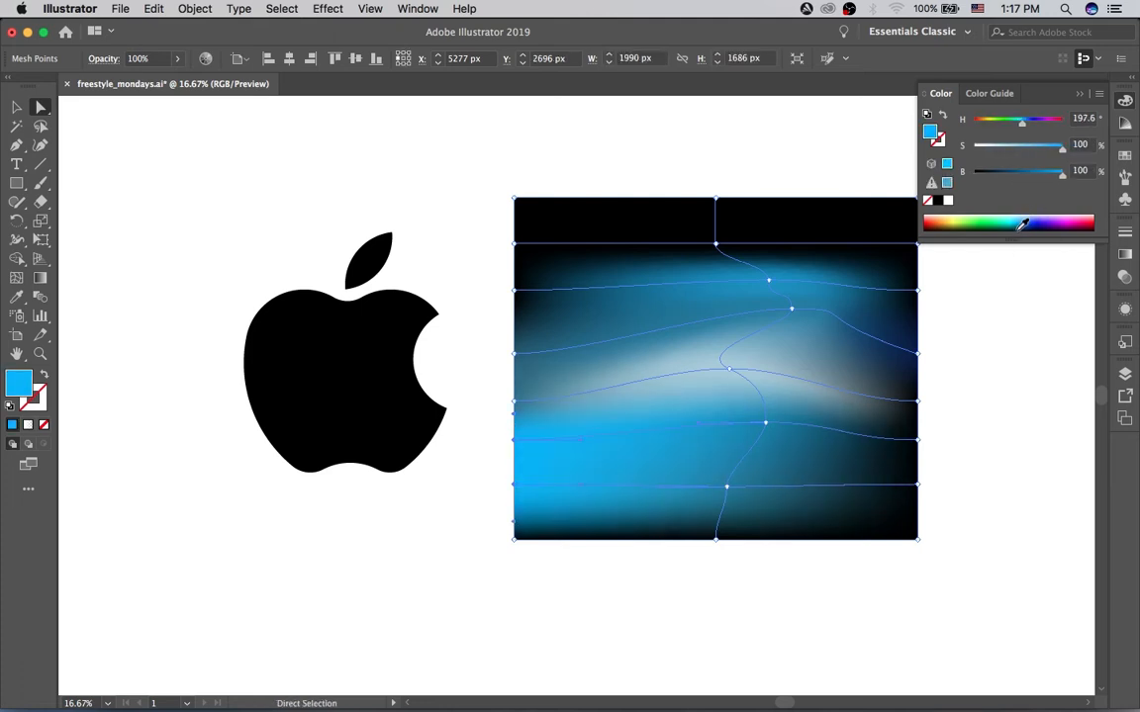
# Step: Color the bottom-right corner and the two right-edge mesh points above it cyan, about H 188°, S 100%, B 82%
pyautogui.click(918, 540)
pyautogui.moveTo(973, 173); pyautogui.dragTo(1011, 174)
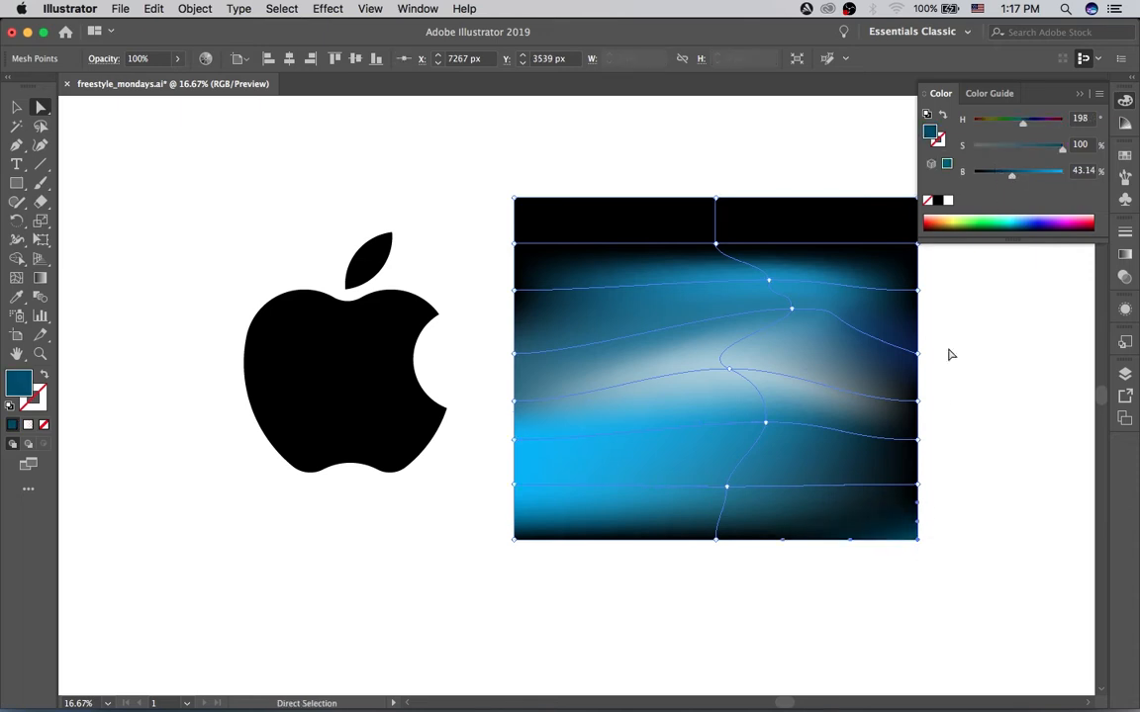
pyautogui.keyDown('shift'); pyautogui.click(919, 486); pyautogui.keyUp('shift')
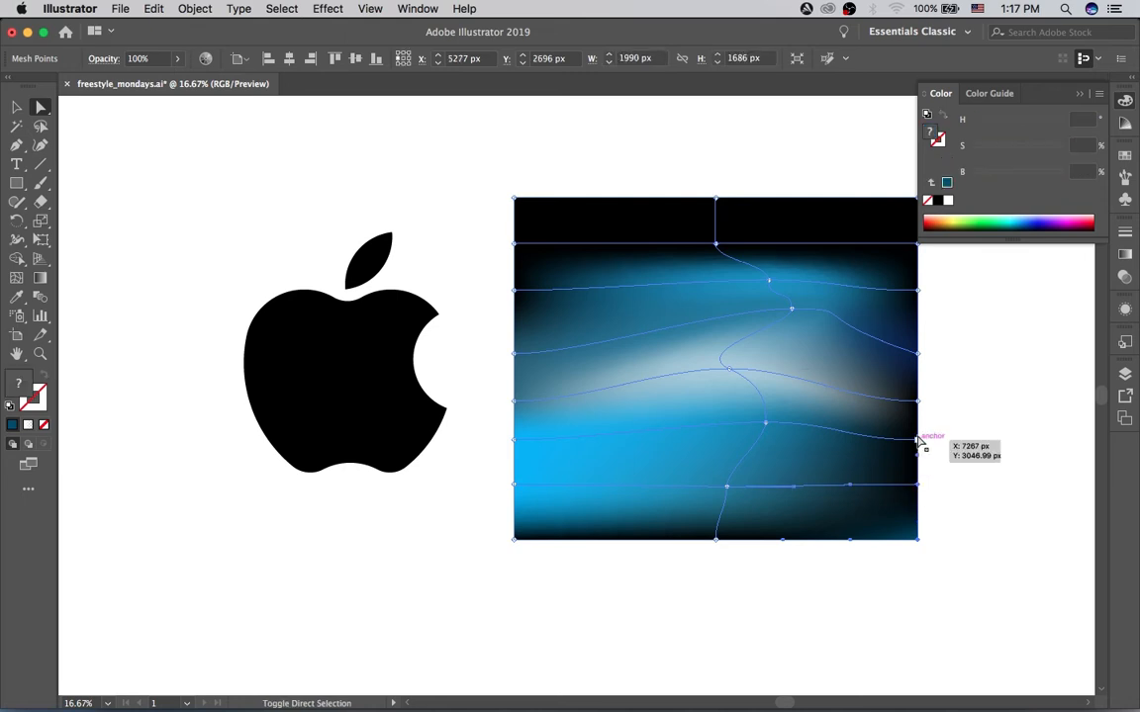
pyautogui.keyDown('shift'); pyautogui.click(918, 442); pyautogui.keyUp('shift')
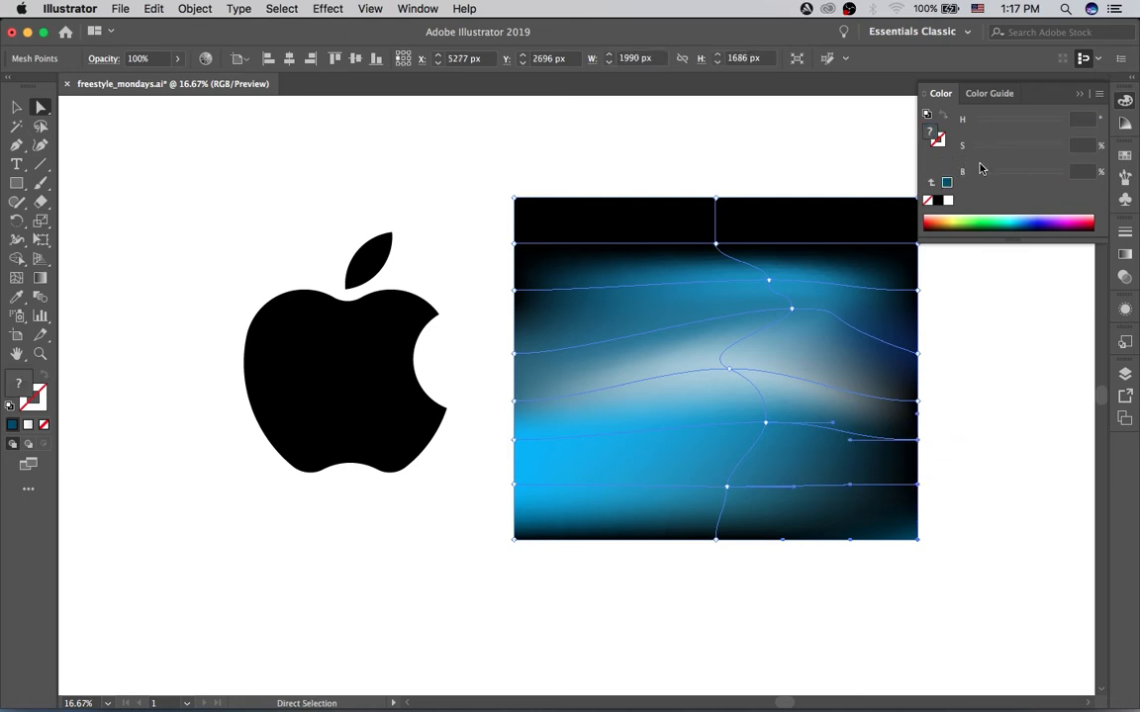
pyautogui.click(1028, 215)
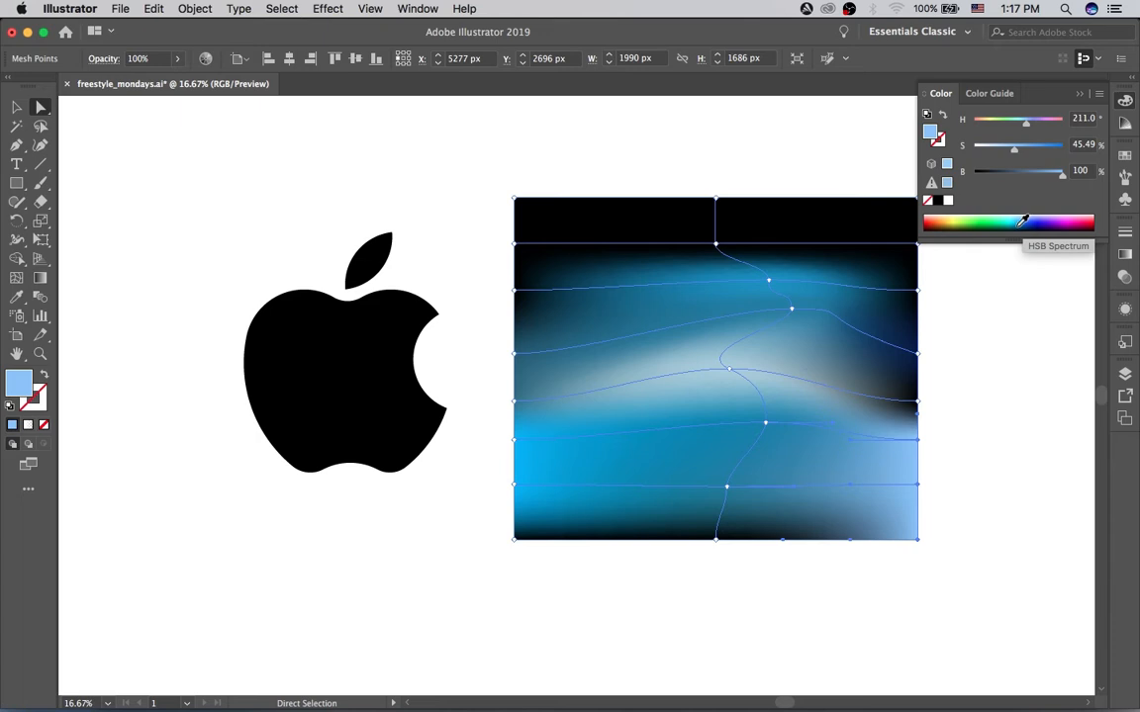
pyautogui.click(1024, 215)
pyautogui.click(1022, 213)
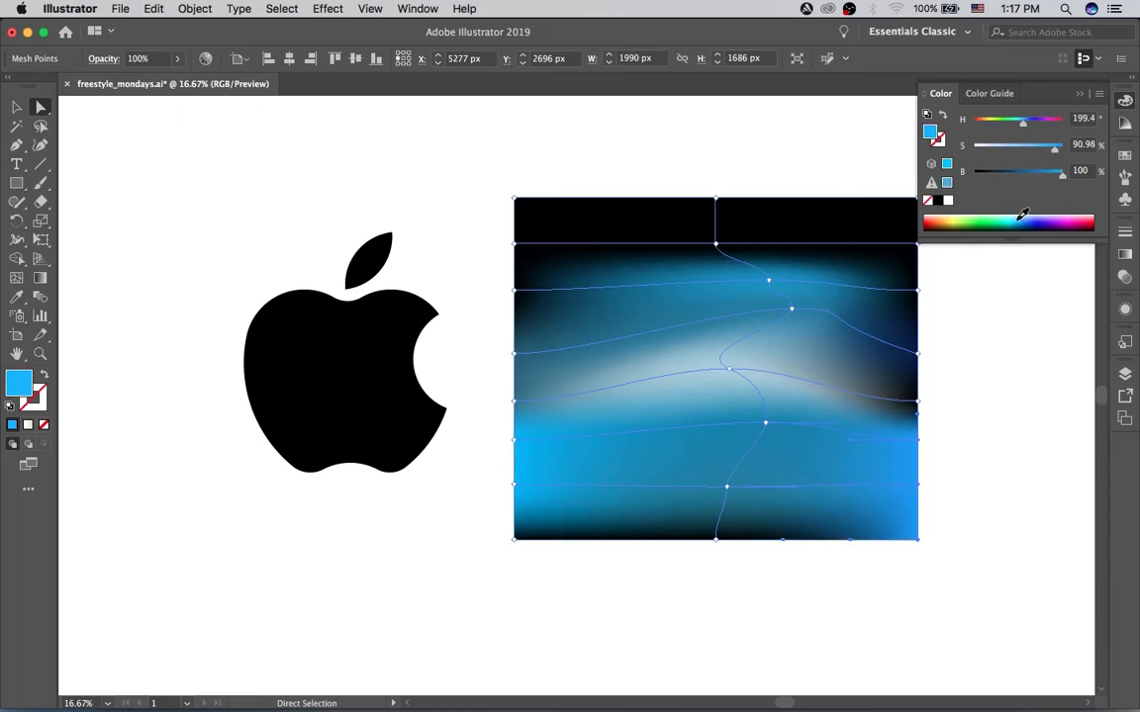
pyautogui.click(1021, 216)
pyautogui.click(1019, 215)
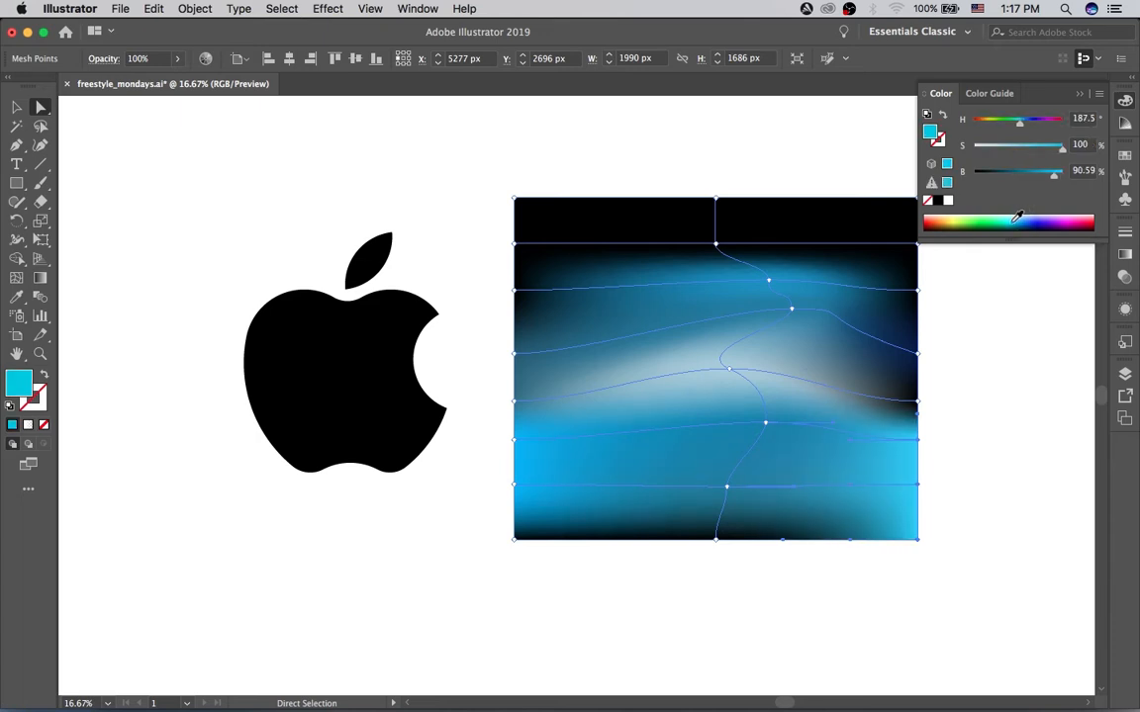
pyautogui.click(1017, 215)
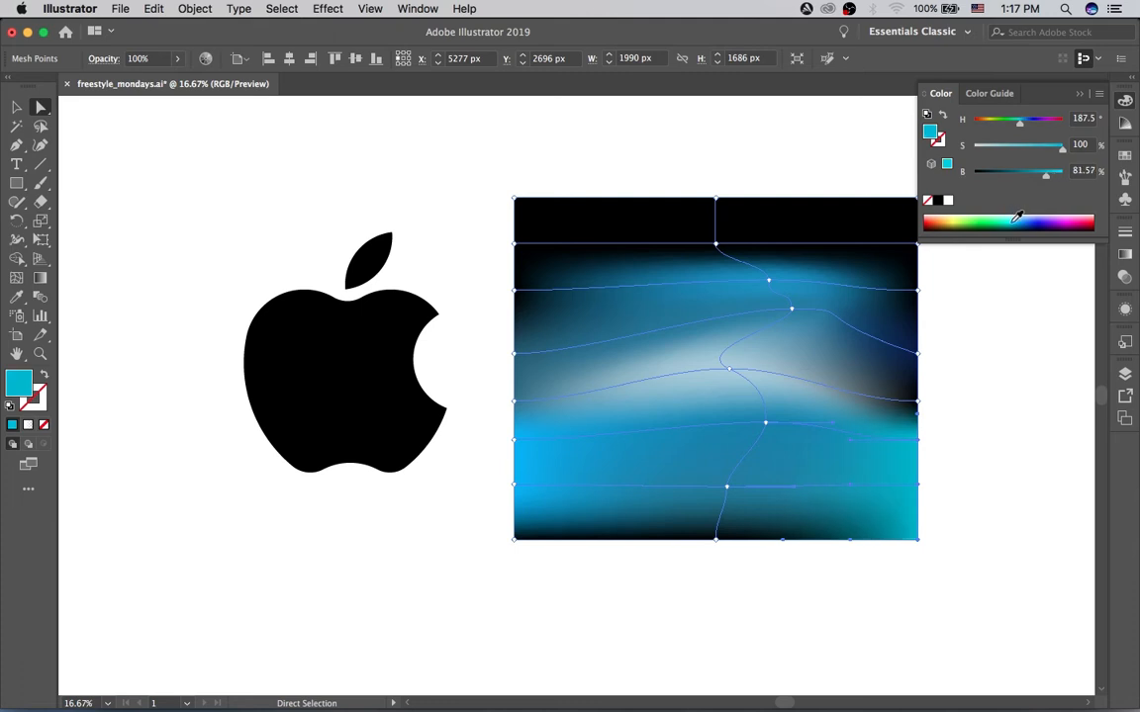
# Step: Color the black right-edge mesh point beside the pale band teal, about H 188°, S 100%, B 64%
pyautogui.click(914, 403)
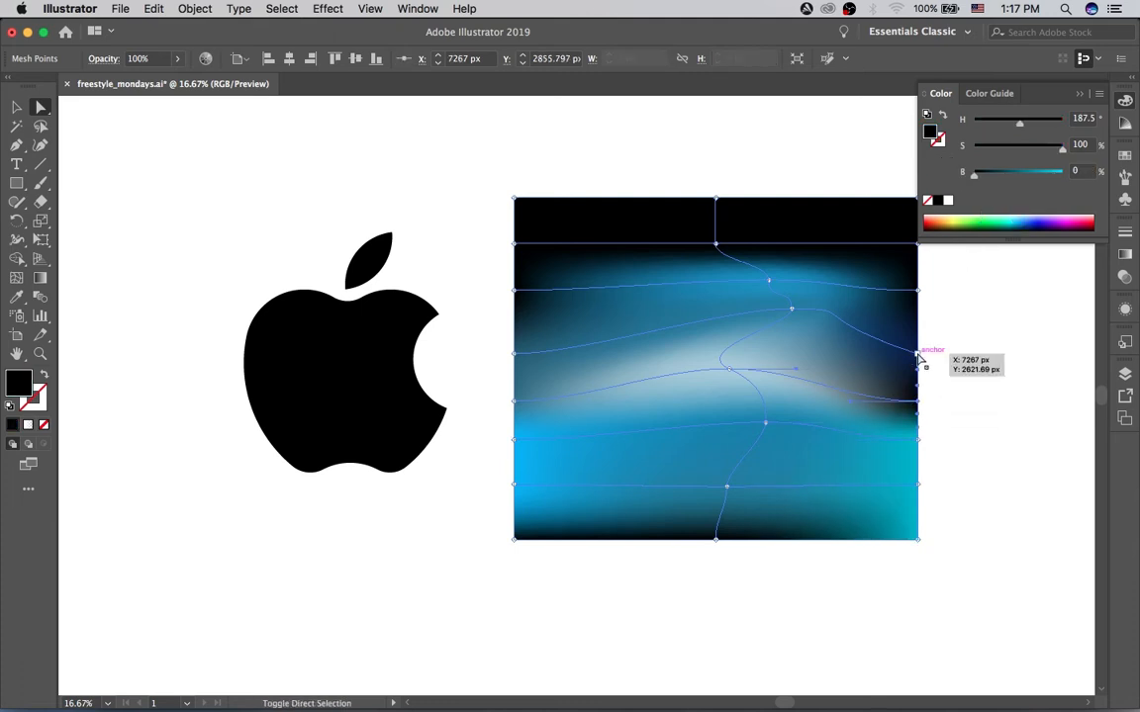
pyautogui.click(918, 357)
pyautogui.click(919, 402)
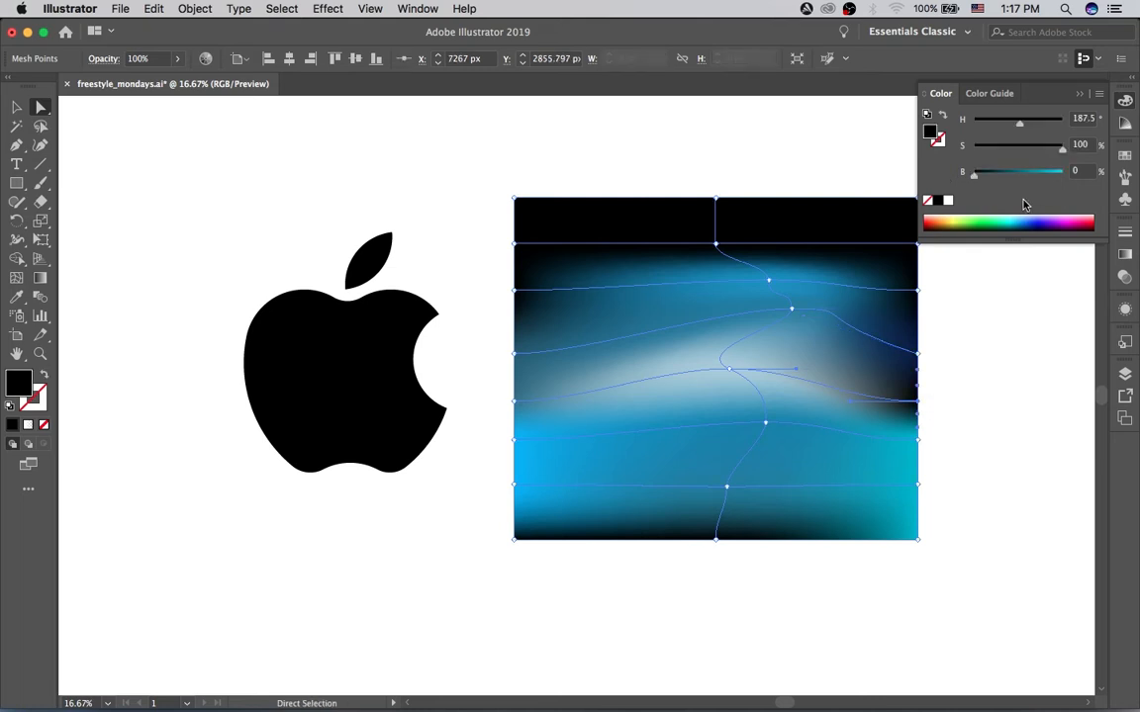
pyautogui.click(1013, 174)
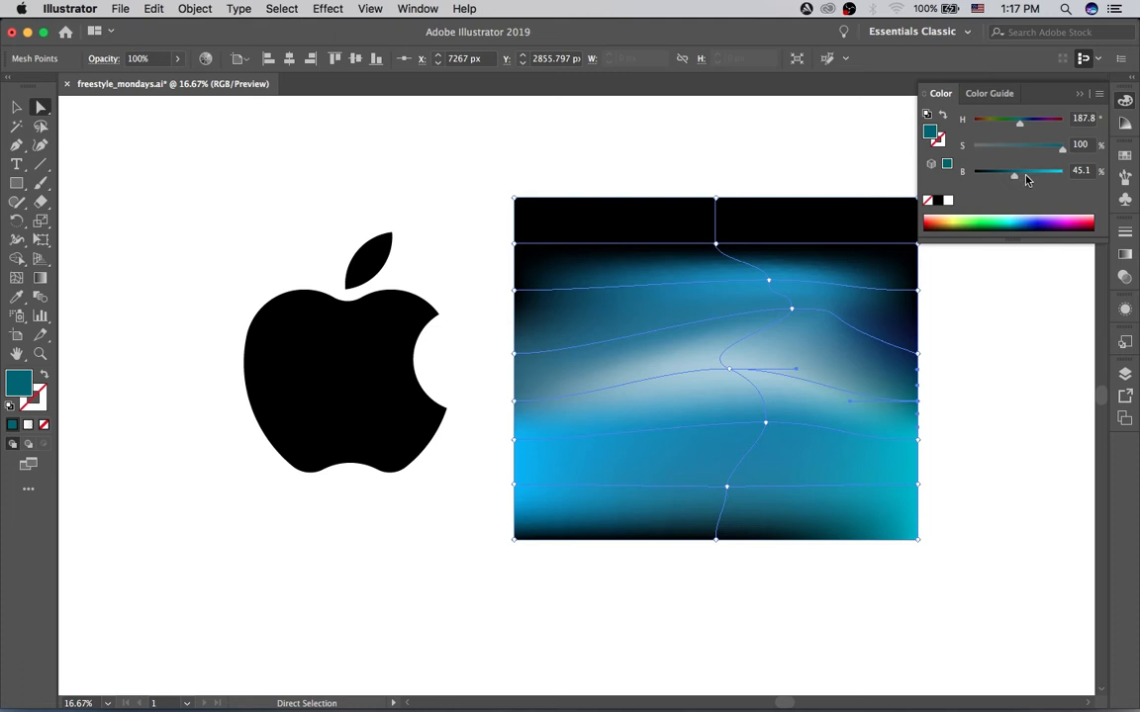
pyautogui.click(1030, 175)
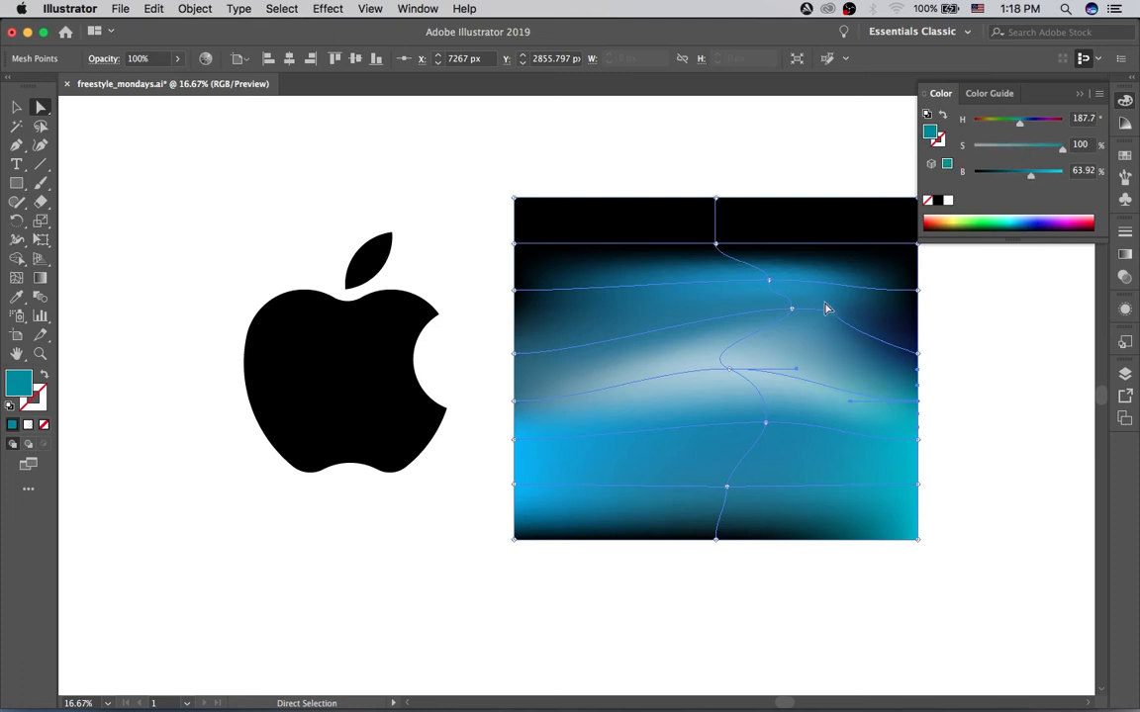
# Step: Color the second and third right-edge mesh points from the top bright blue (H 199°, S 84%, B 100%), and brighten the navy point below to about 46%
pyautogui.keyDown('shift'); pyautogui.click(918, 289); pyautogui.keyUp('shift')
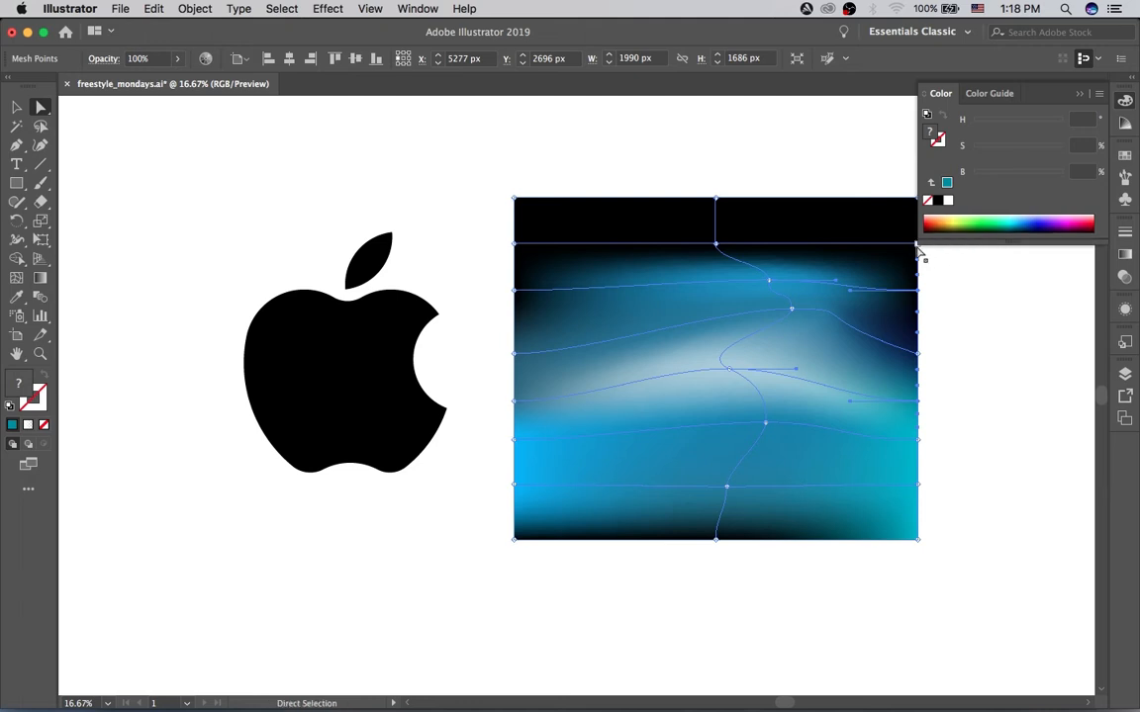
pyautogui.moveTo(908, 263); pyautogui.dragTo(875, 293)
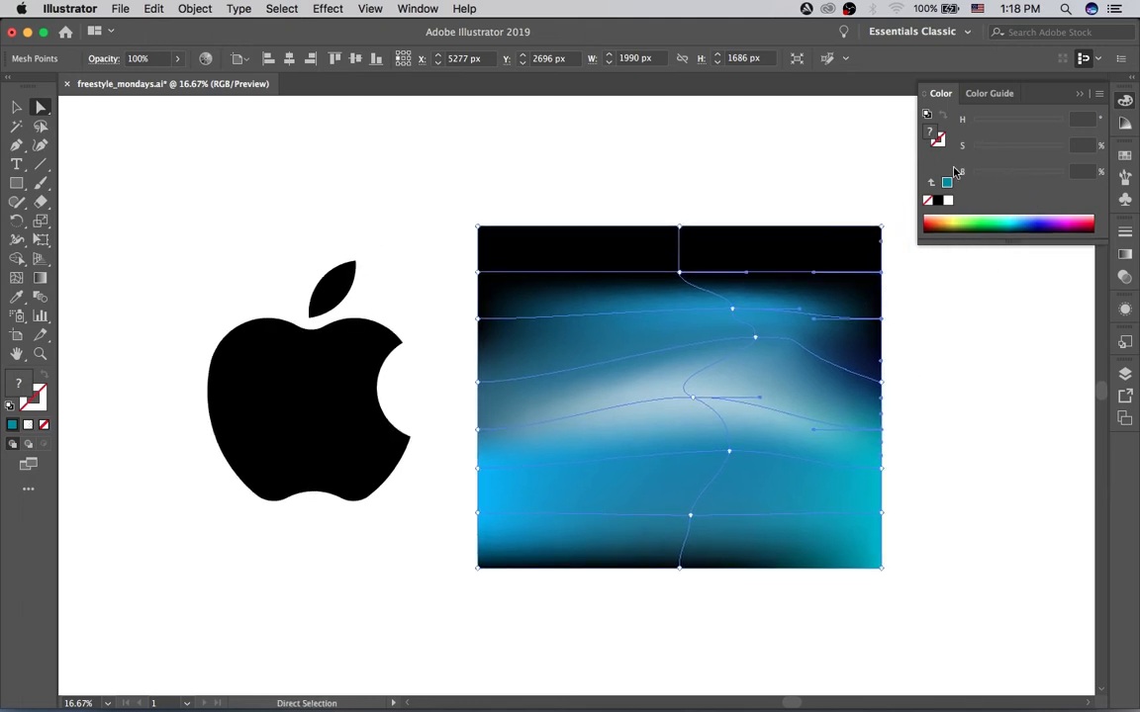
pyautogui.click(1011, 221)
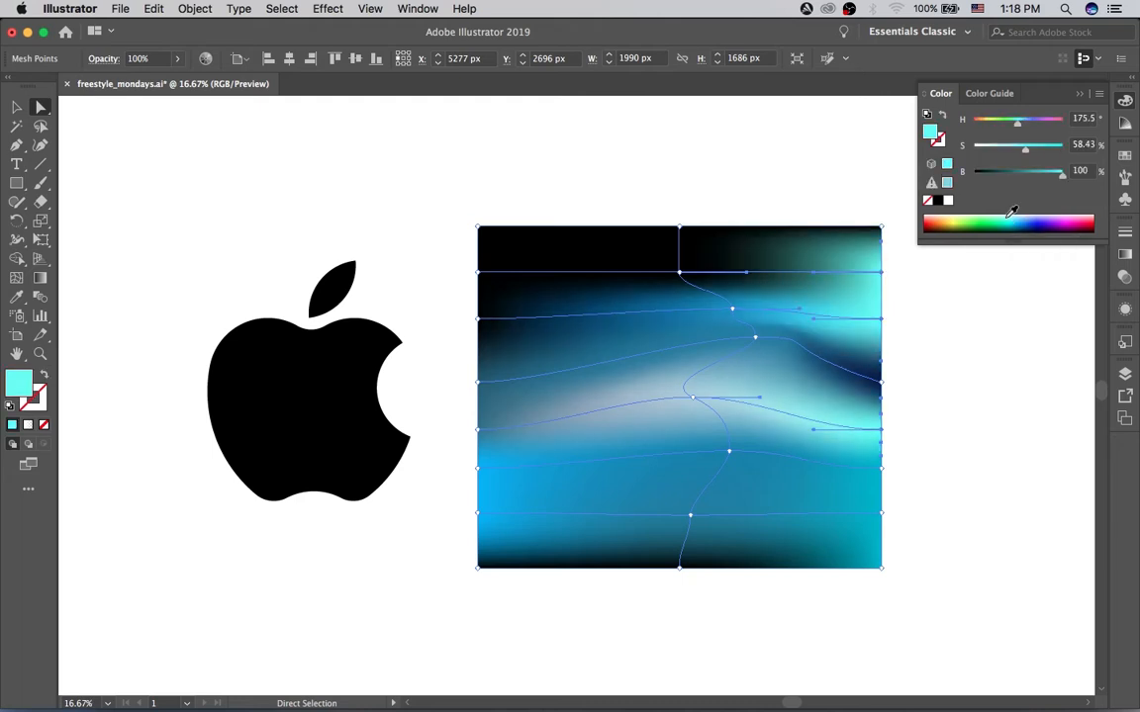
pyautogui.click(1021, 218)
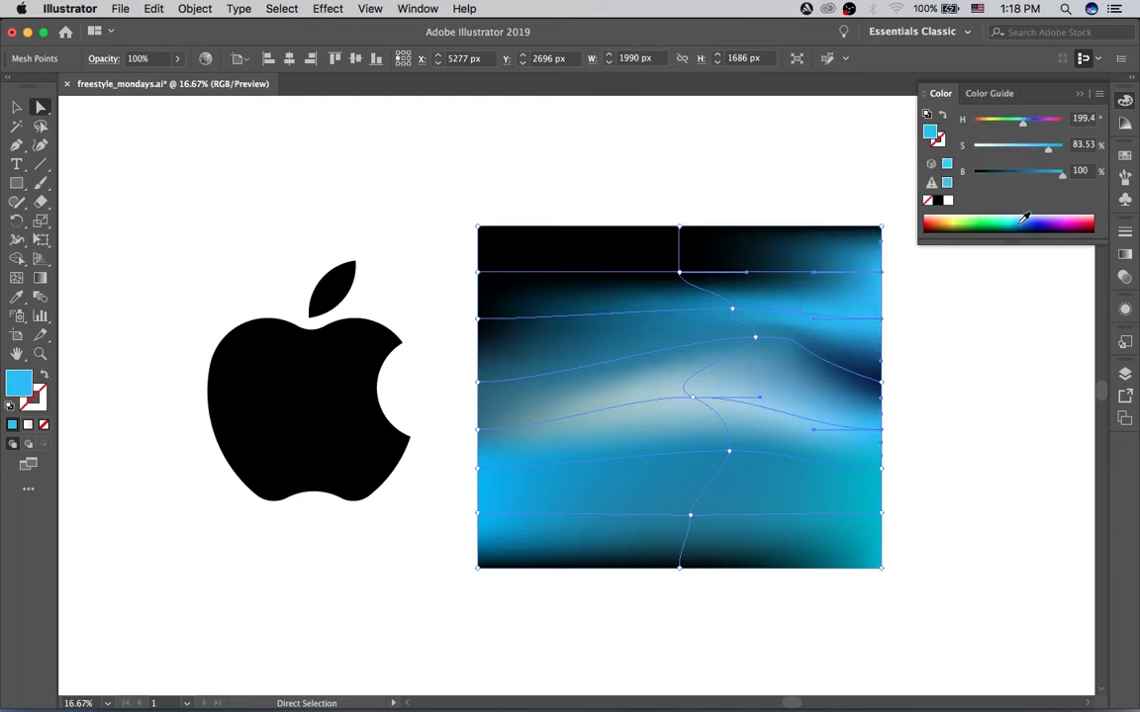
pyautogui.click(879, 383)
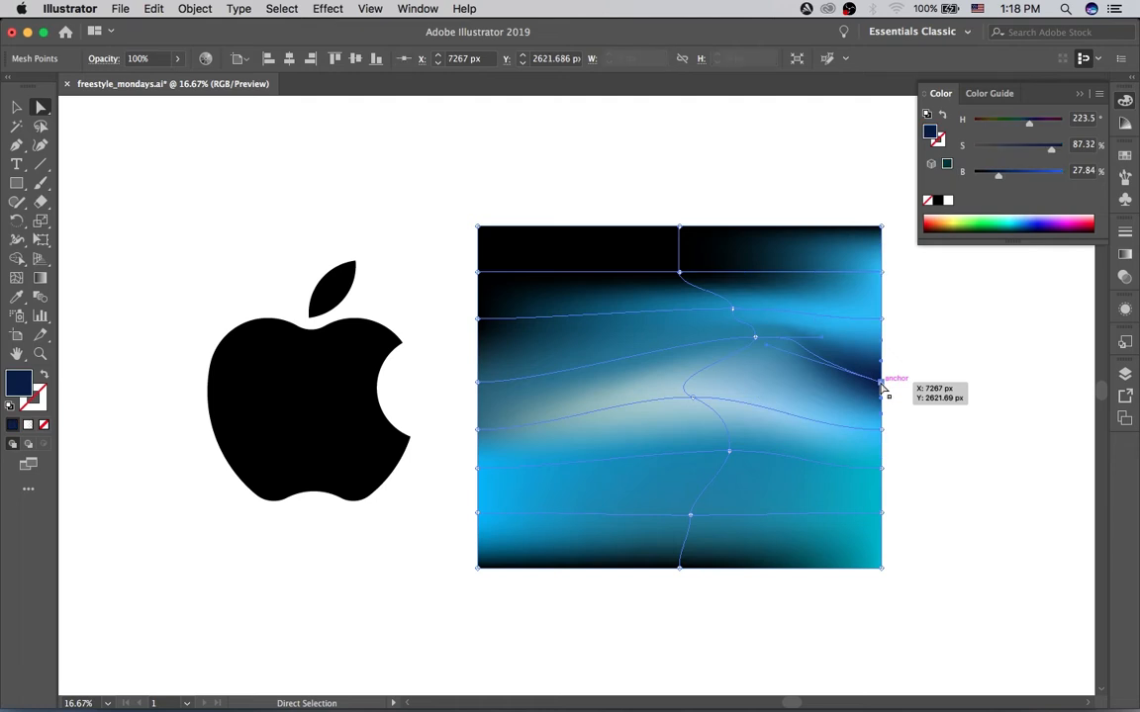
pyautogui.moveTo(1015, 178); pyautogui.dragTo(1013, 178)
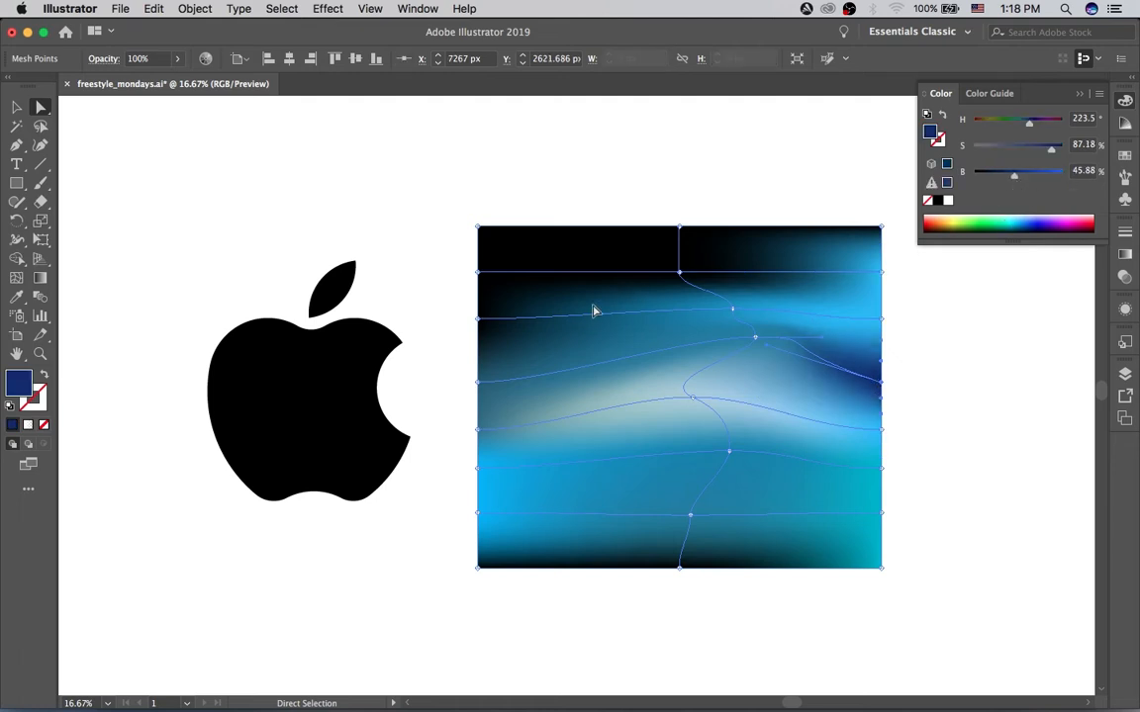
# Step: Color the second and third left-edge mesh points from the top turquoise, about H 181°, S 61%, B 81%
pyautogui.click(479, 318)
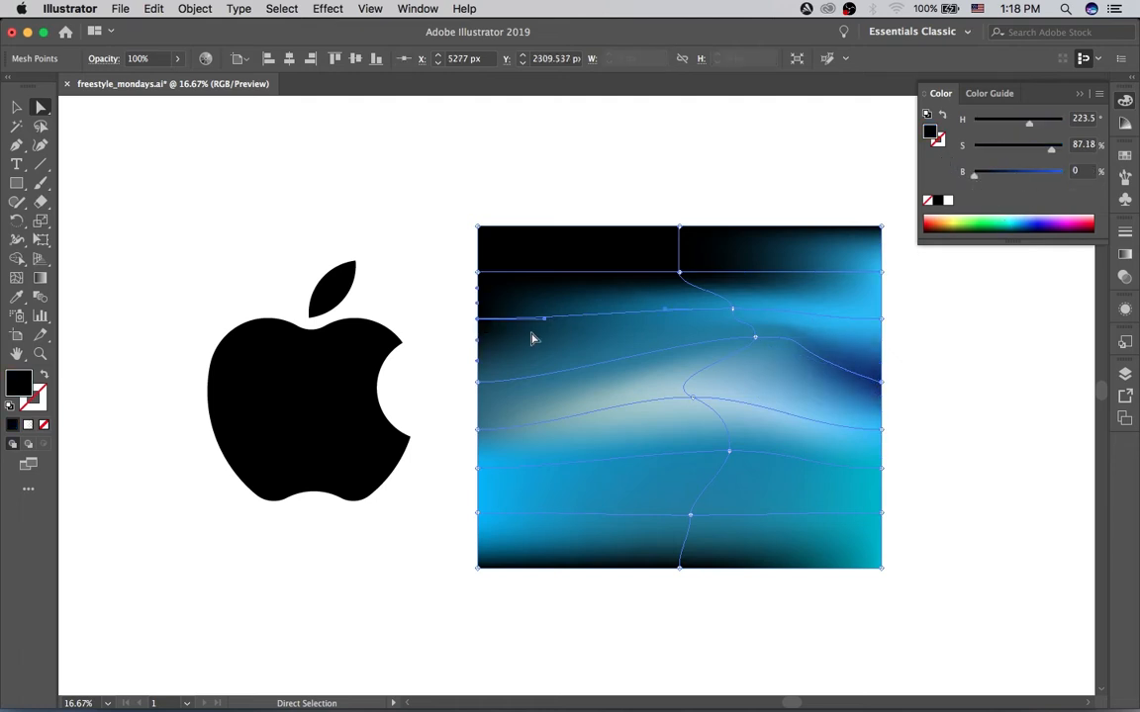
pyautogui.keyDown('shift'); pyautogui.click(479, 273); pyautogui.keyUp('shift')
pyautogui.moveTo(1029, 175); pyautogui.dragTo(1025, 190)
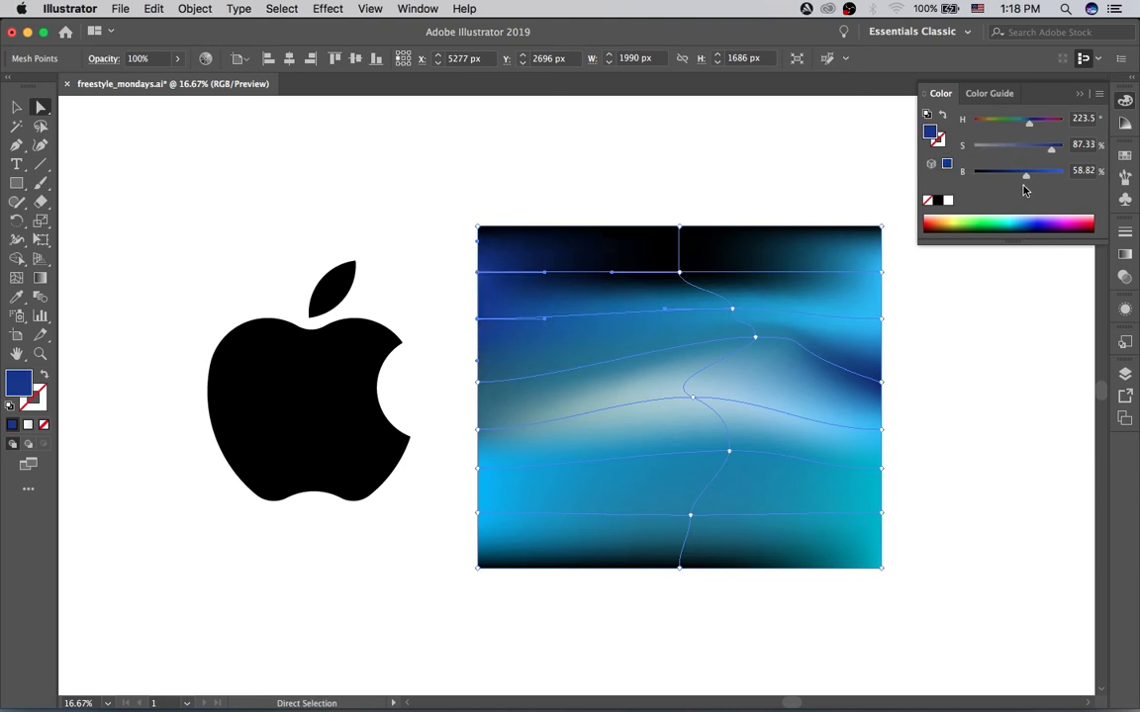
pyautogui.click(1018, 123)
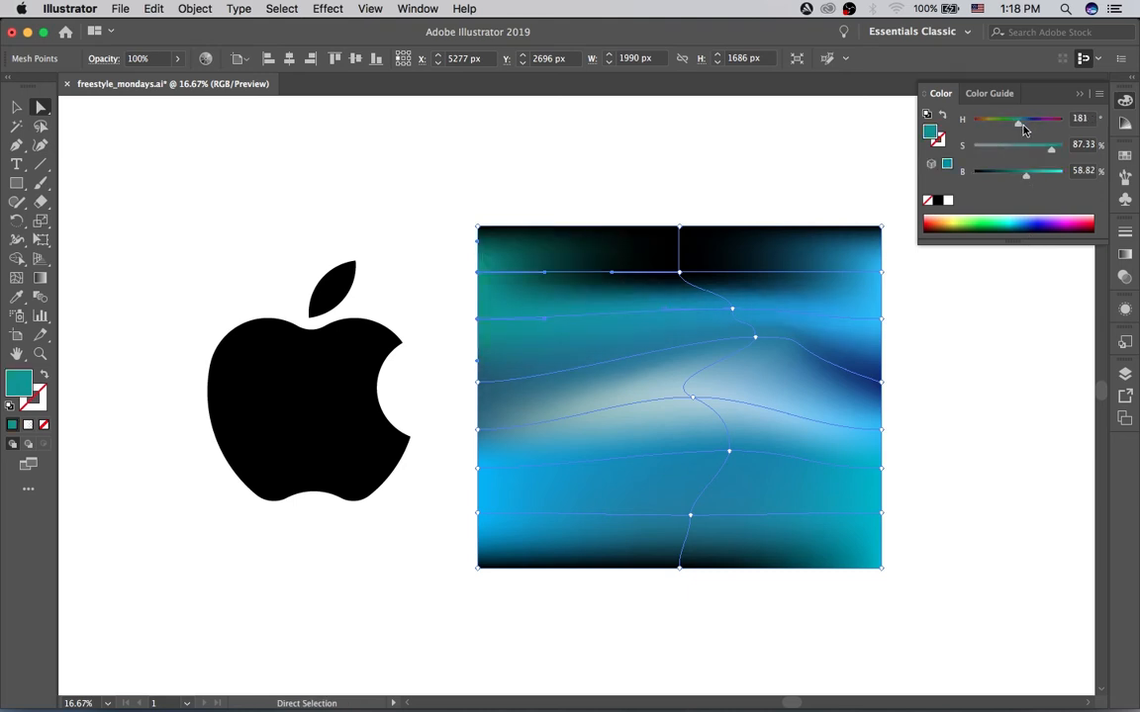
pyautogui.click(1047, 173)
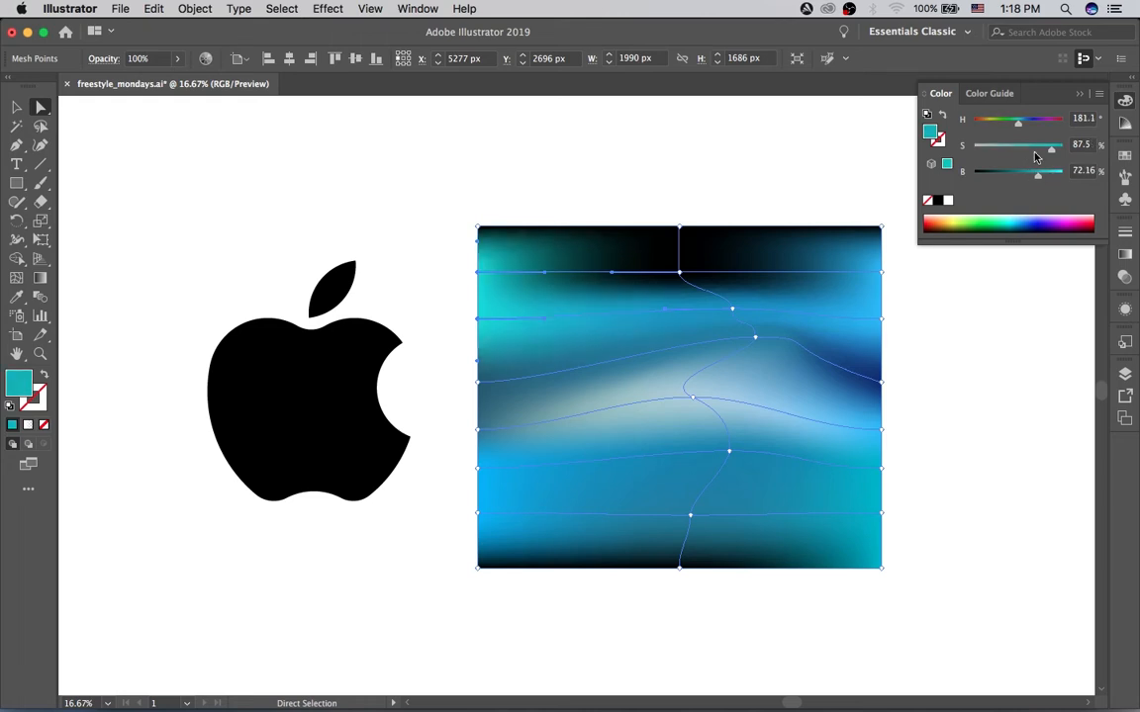
pyautogui.click(1044, 174)
pyautogui.click(1028, 147)
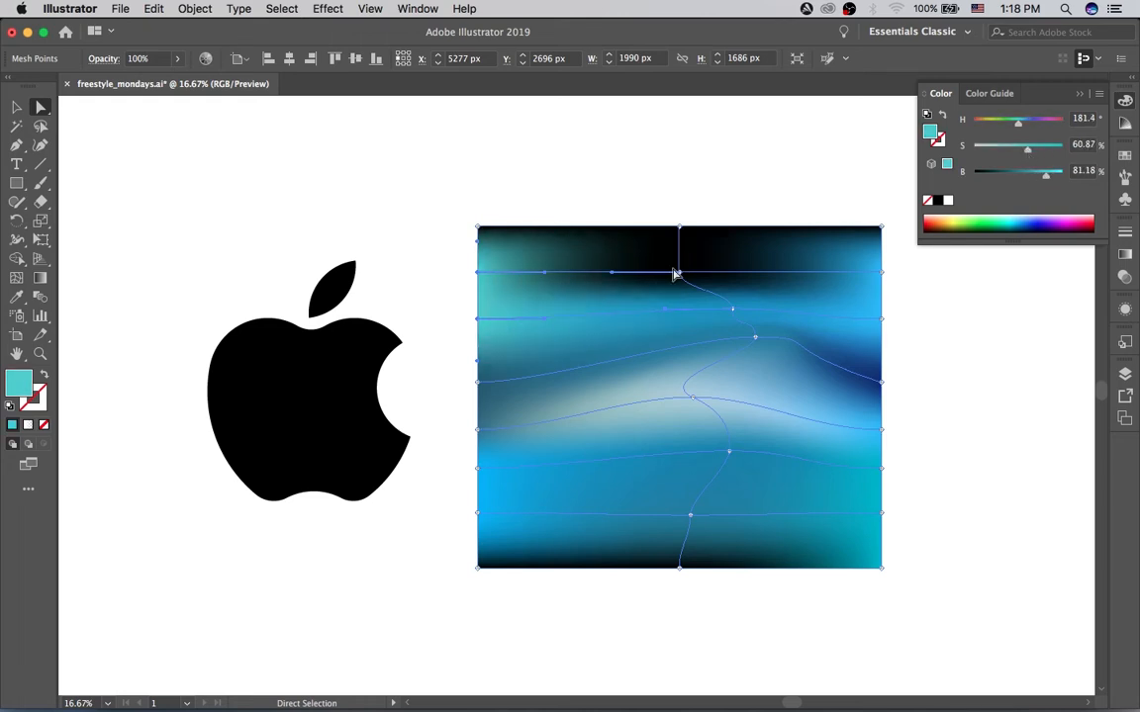
# Step: Color the uppermost interior mesh point on the central line pale gray-blue, about H 198°, S 27%, B 80%
pyautogui.click(681, 267)
pyautogui.click(1021, 175)
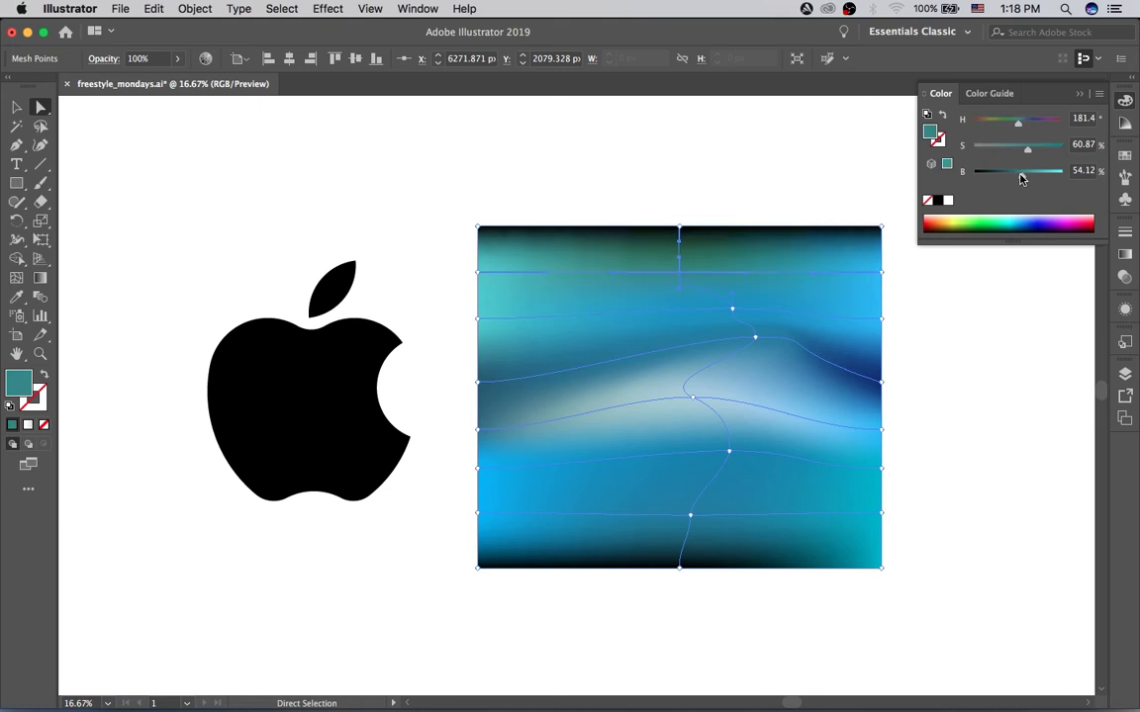
pyautogui.click(1044, 173)
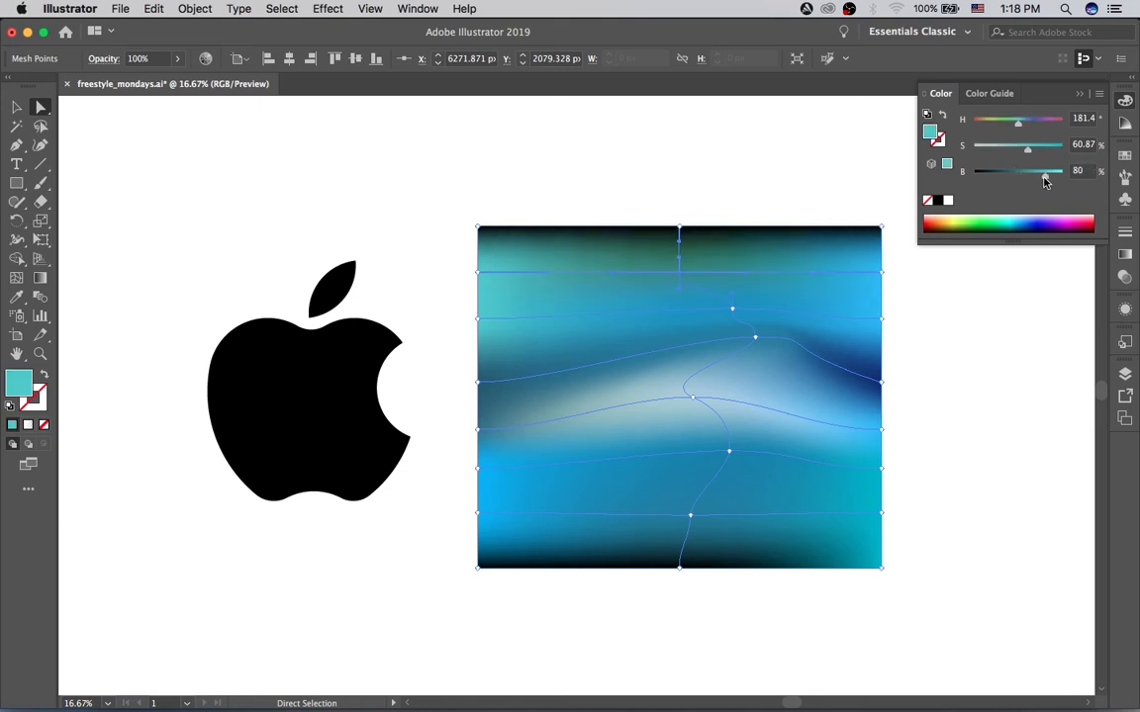
pyautogui.click(1024, 119)
pyautogui.click(998, 146)
# Step: Color the top-center point and top-right corner gray-blue (about S 27%, B 69%), and the top-left corner blue (about S 74%, B 64%)
pyautogui.moveTo(673, 267); pyautogui.dragTo(678, 226)
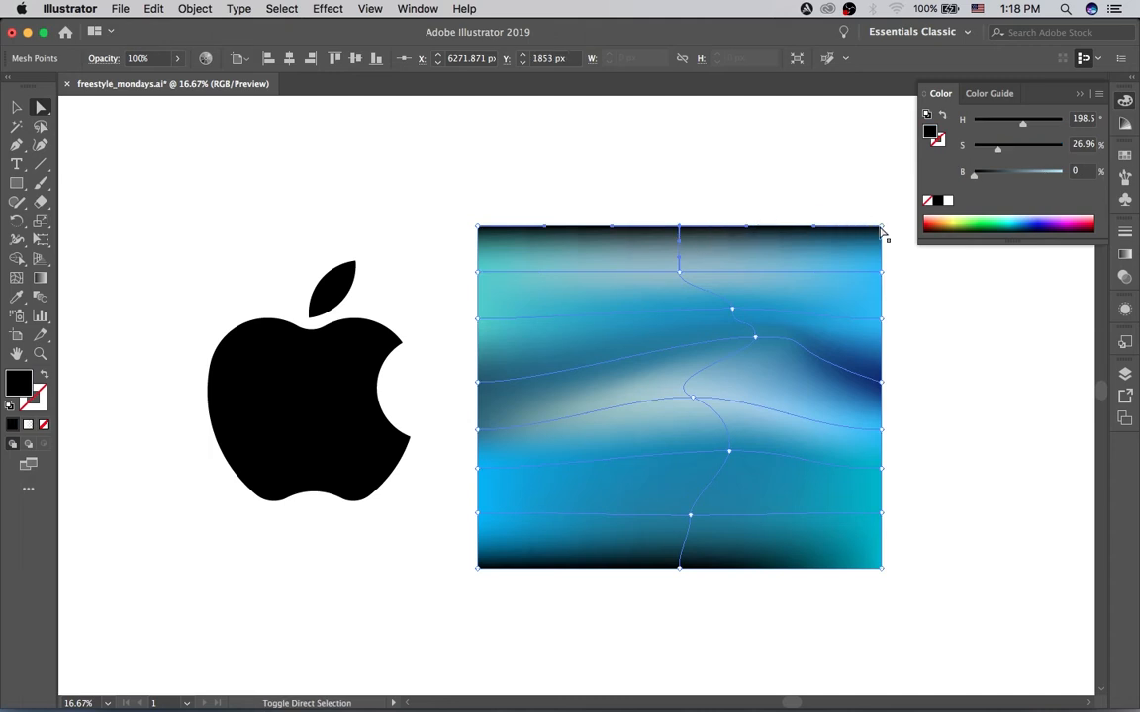
pyautogui.click(1035, 173)
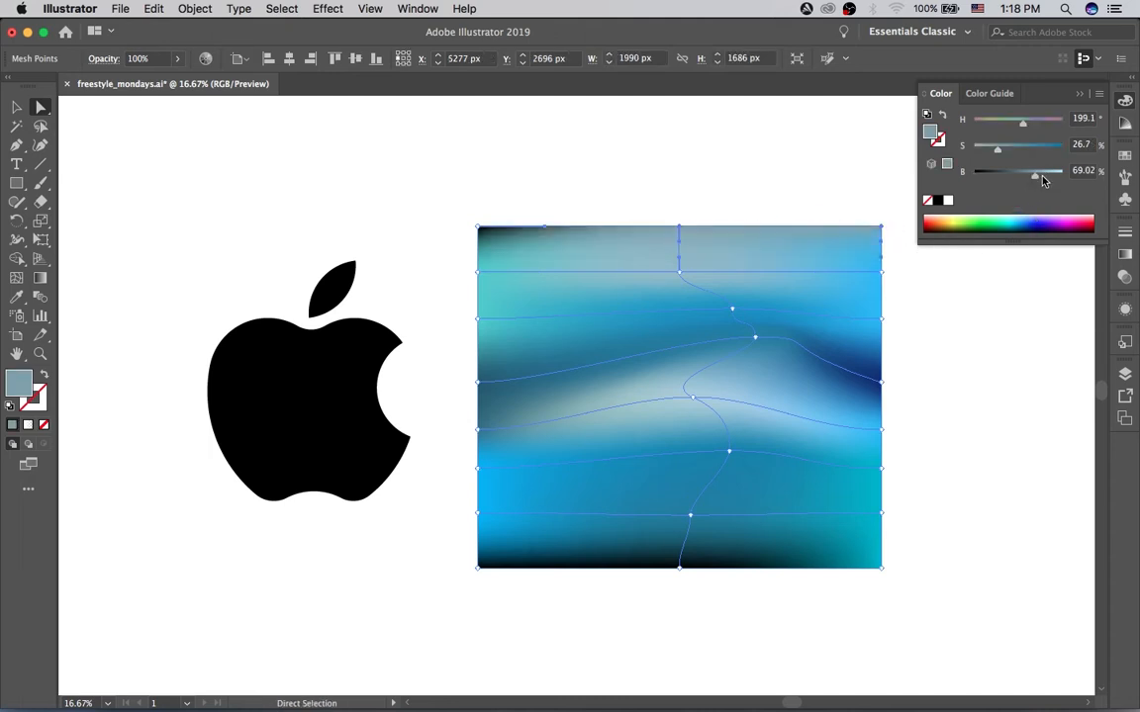
pyautogui.click(478, 227)
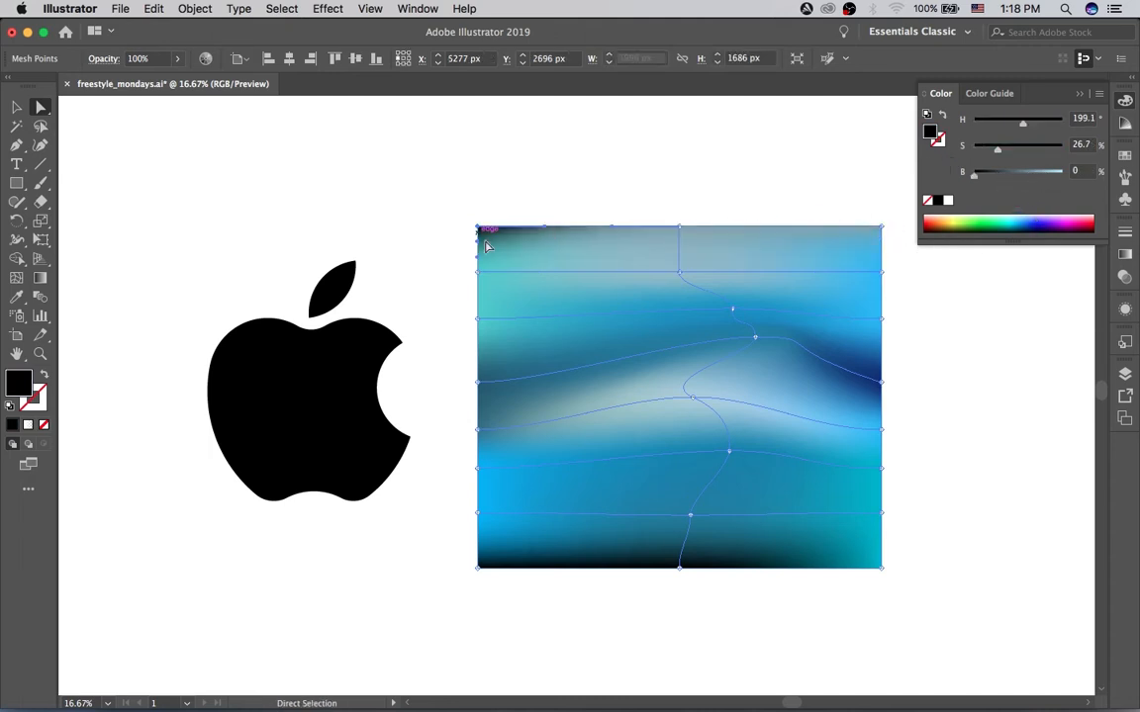
pyautogui.click(1039, 147)
pyautogui.click(1032, 173)
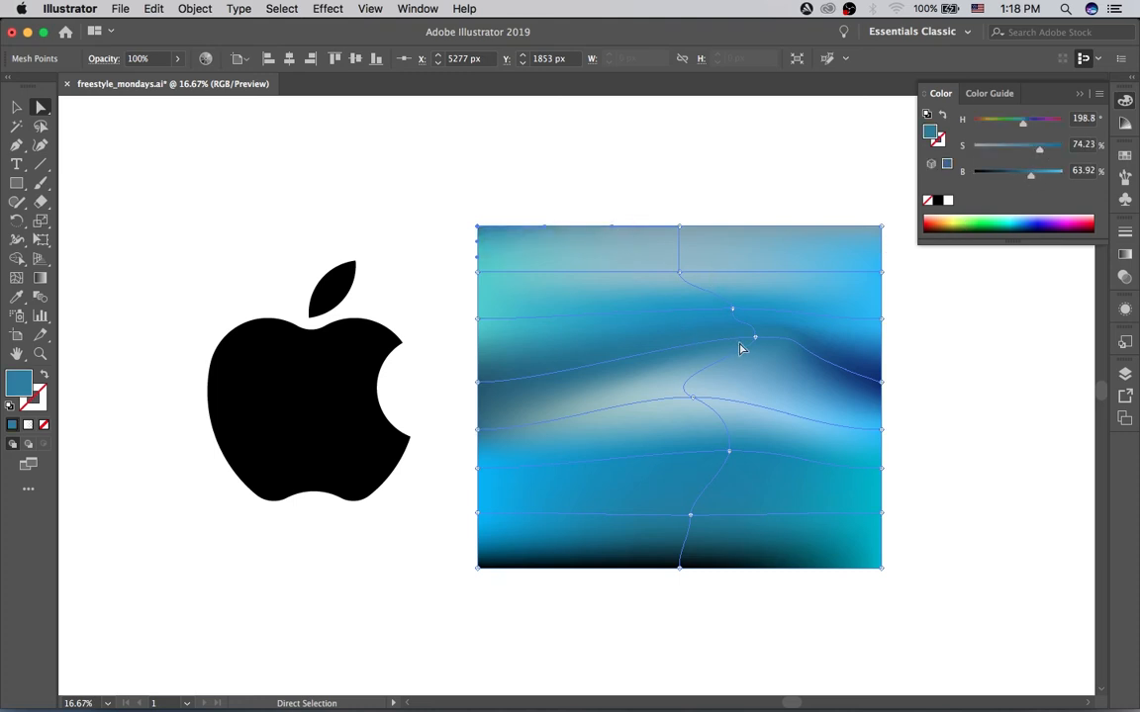
# Step: Move the central mesh point above the pale band down and left, the pale point left, and the point below it up and left
pyautogui.moveTo(753, 337); pyautogui.dragTo(710, 353)
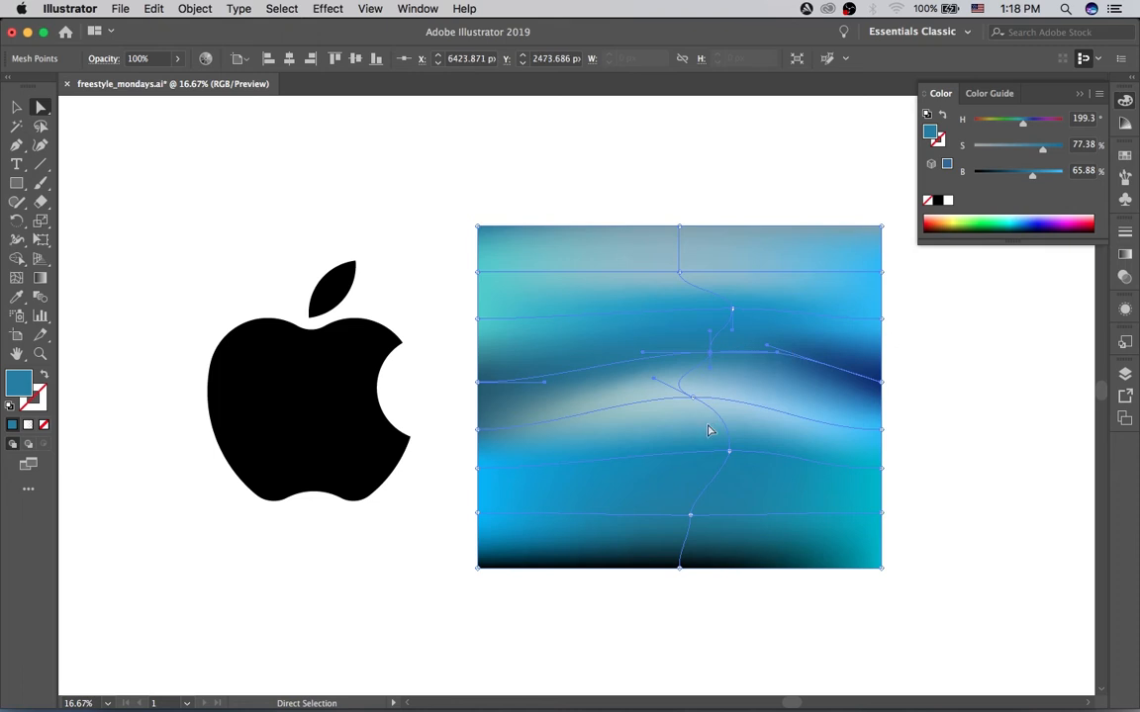
pyautogui.moveTo(693, 396); pyautogui.dragTo(611, 400)
pyautogui.moveTo(727, 455); pyautogui.dragTo(678, 429)
# Step: Move the lowest interior mesh point on the central line up and right, and tilt its handles into a diagonal cross
pyautogui.moveTo(693, 517); pyautogui.dragTo(713, 466)
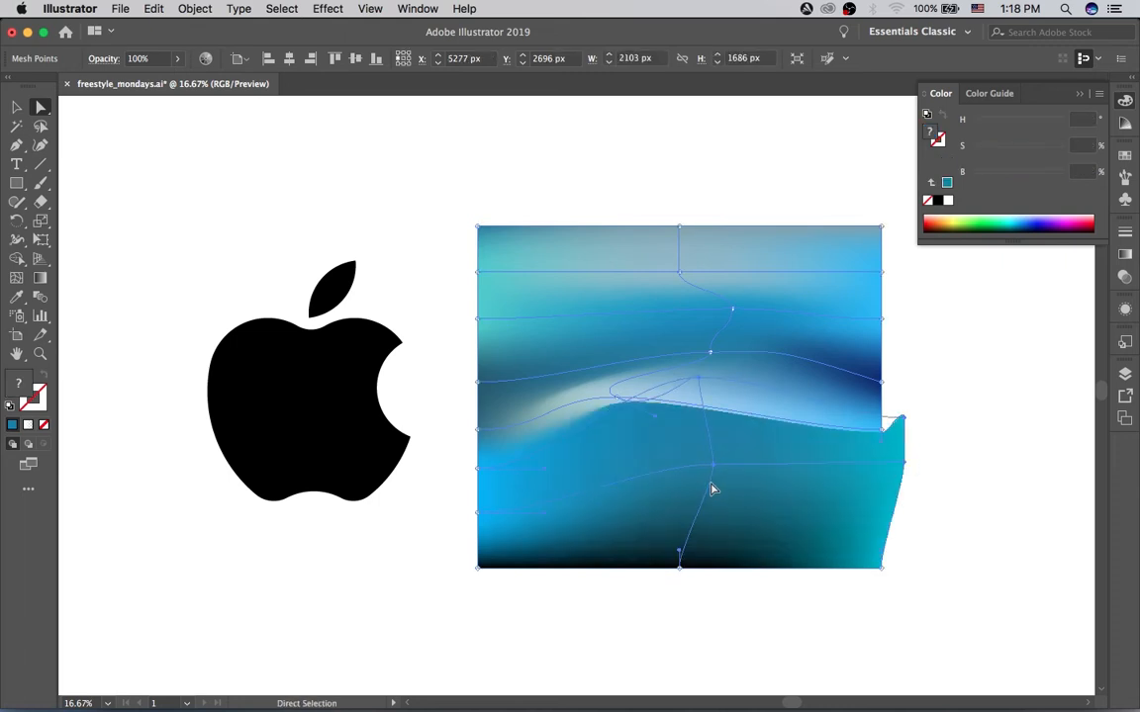
pyautogui.press('super+z')
pyautogui.moveTo(692, 516); pyautogui.dragTo(641, 519)
pyautogui.moveTo(729, 492); pyautogui.dragTo(752, 497)
pyautogui.moveTo(623, 516); pyautogui.dragTo(626, 480)
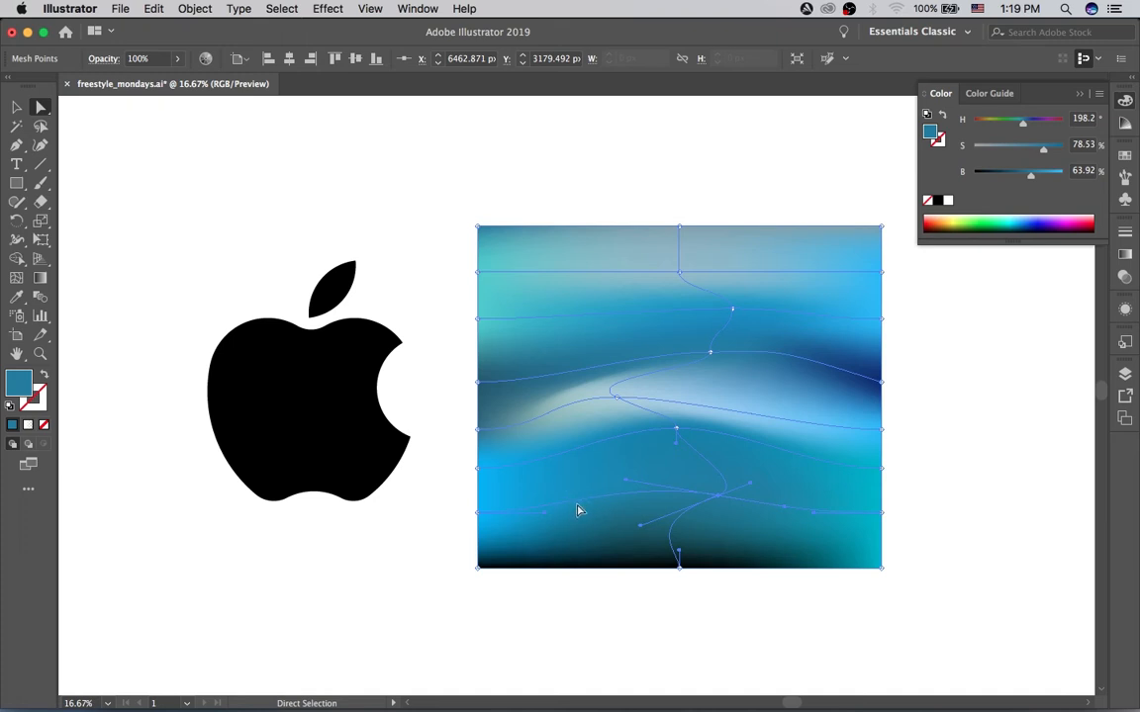
# Step: Add a mesh point on the lowest interior horizontal line, left of the central line, and move it slightly up
pyautogui.press('p')
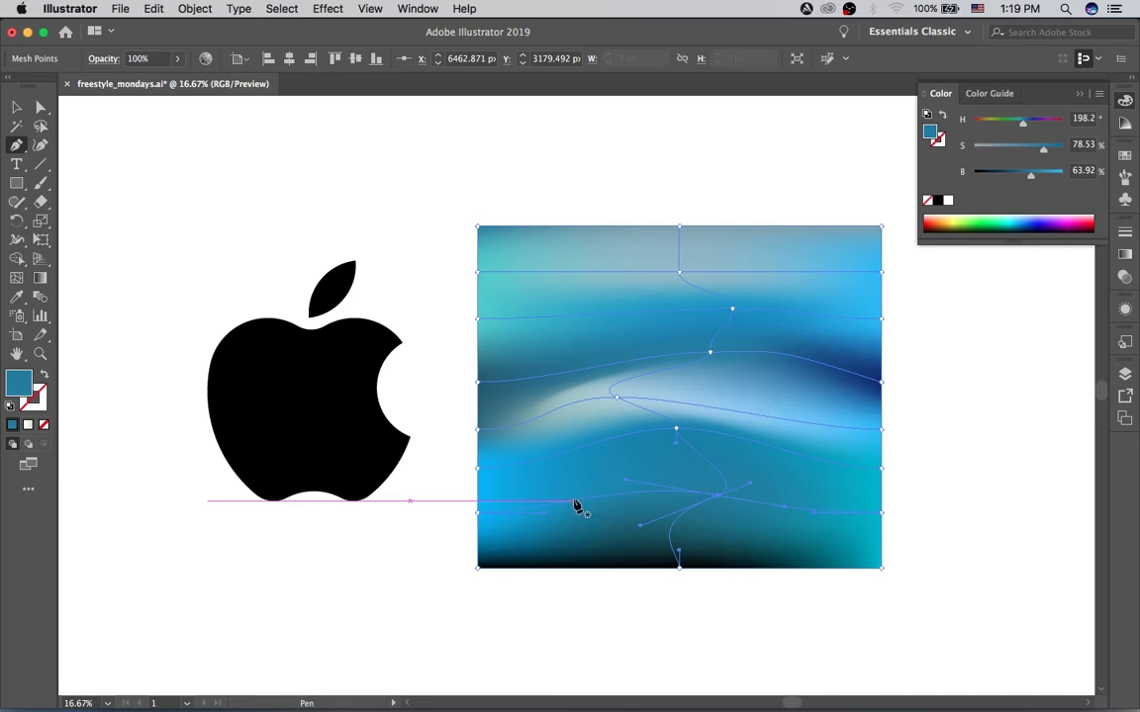
pyautogui.click(15, 277)
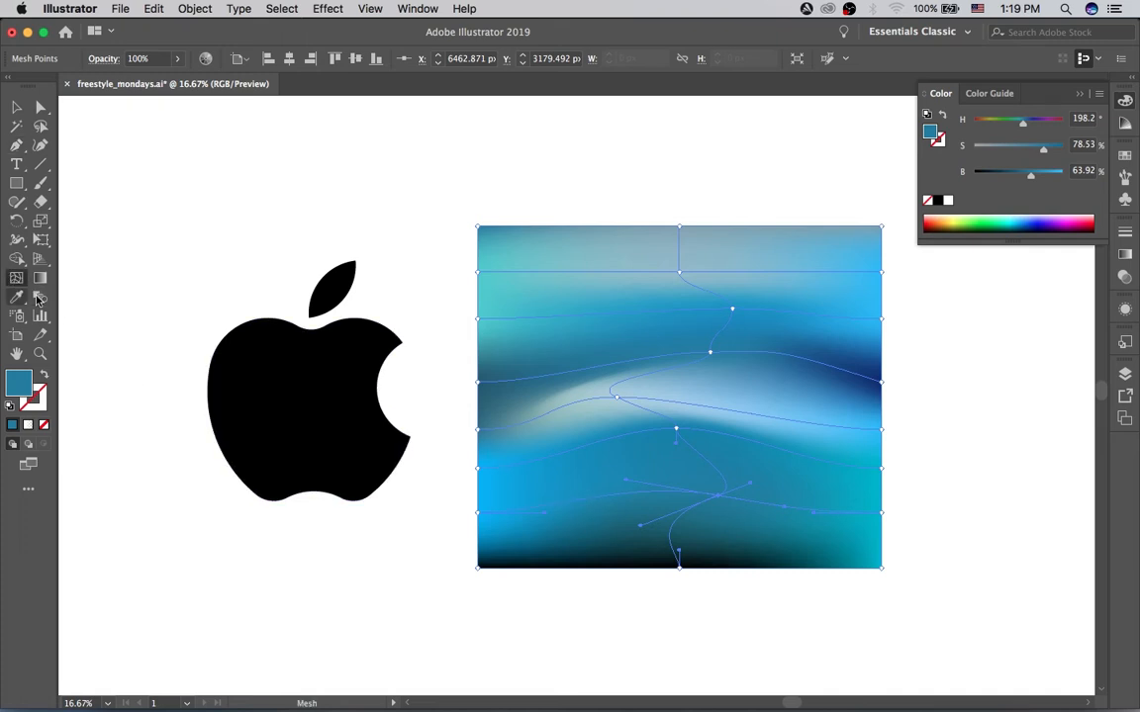
pyautogui.click(593, 504)
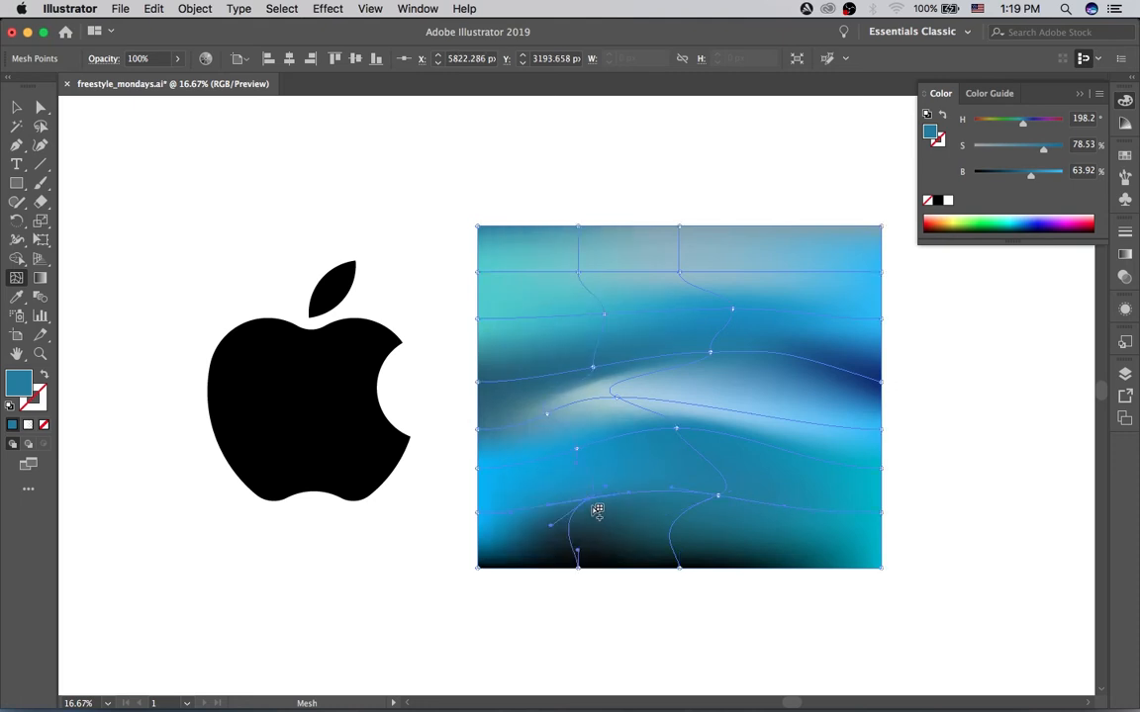
pyautogui.press('a')
pyautogui.moveTo(590, 506)
pyautogui.mouseDown()
pyautogui.moveTo(596, 481)
pyautogui.moveTo(591, 492)
pyautogui.mouseUp()
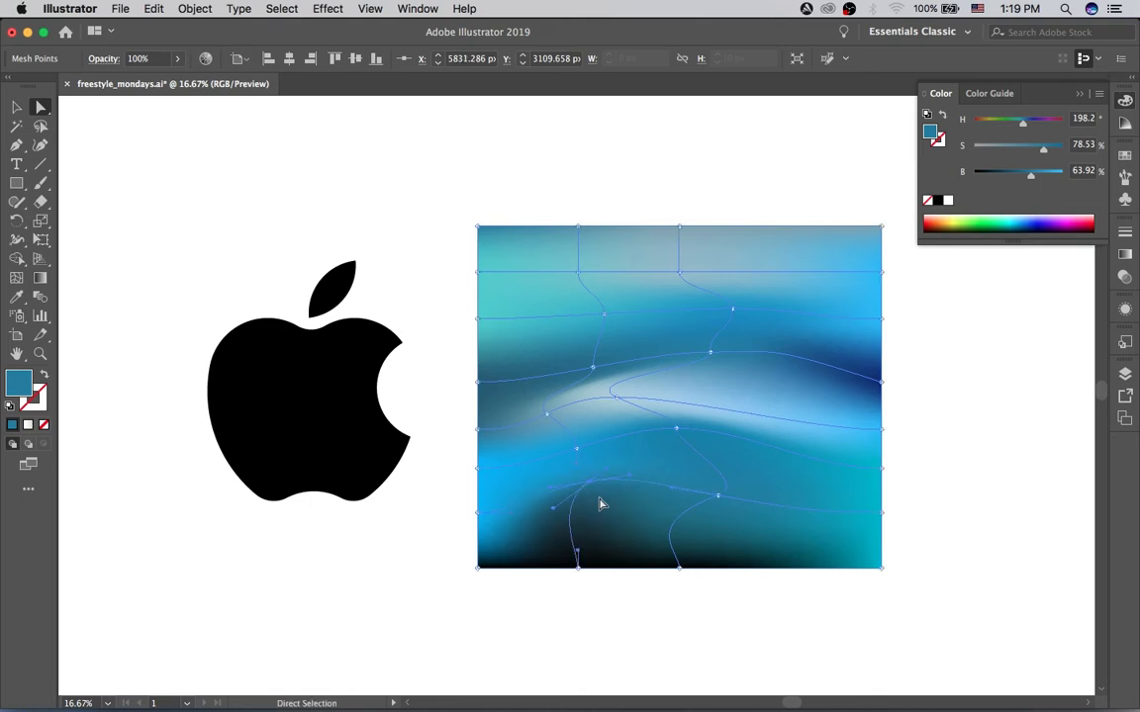
# Step: Try muted blue, violet and bright cyan colors on the new lower-left mesh point
pyautogui.click(1047, 175)
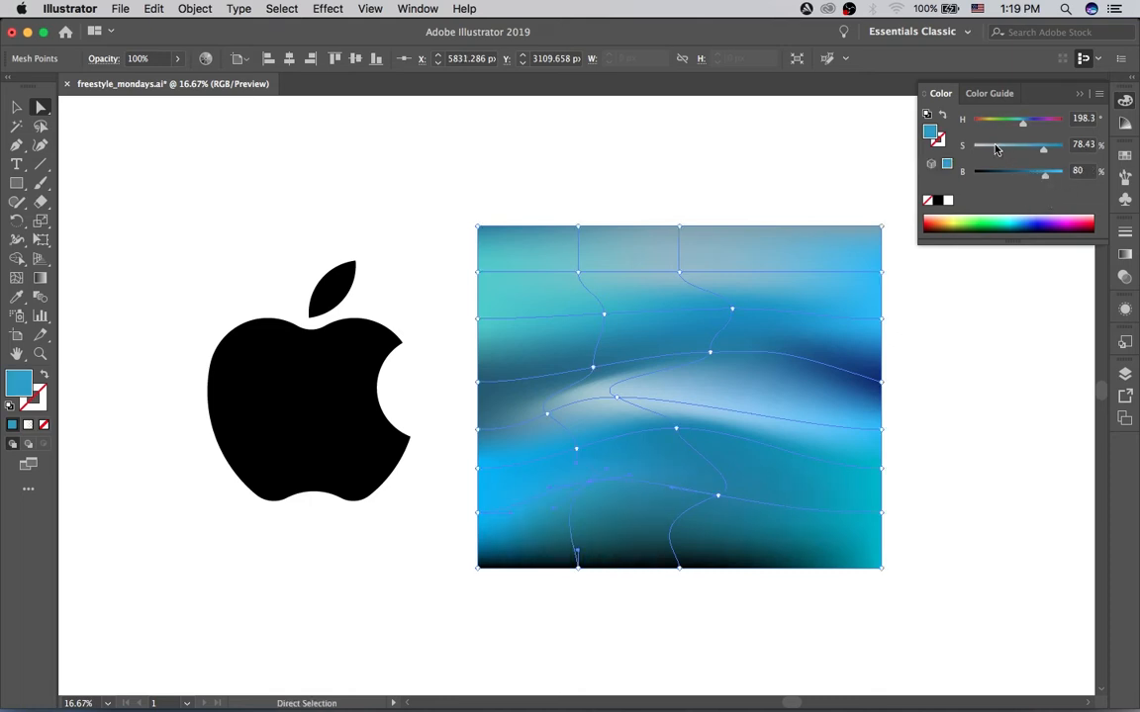
pyautogui.click(1018, 146)
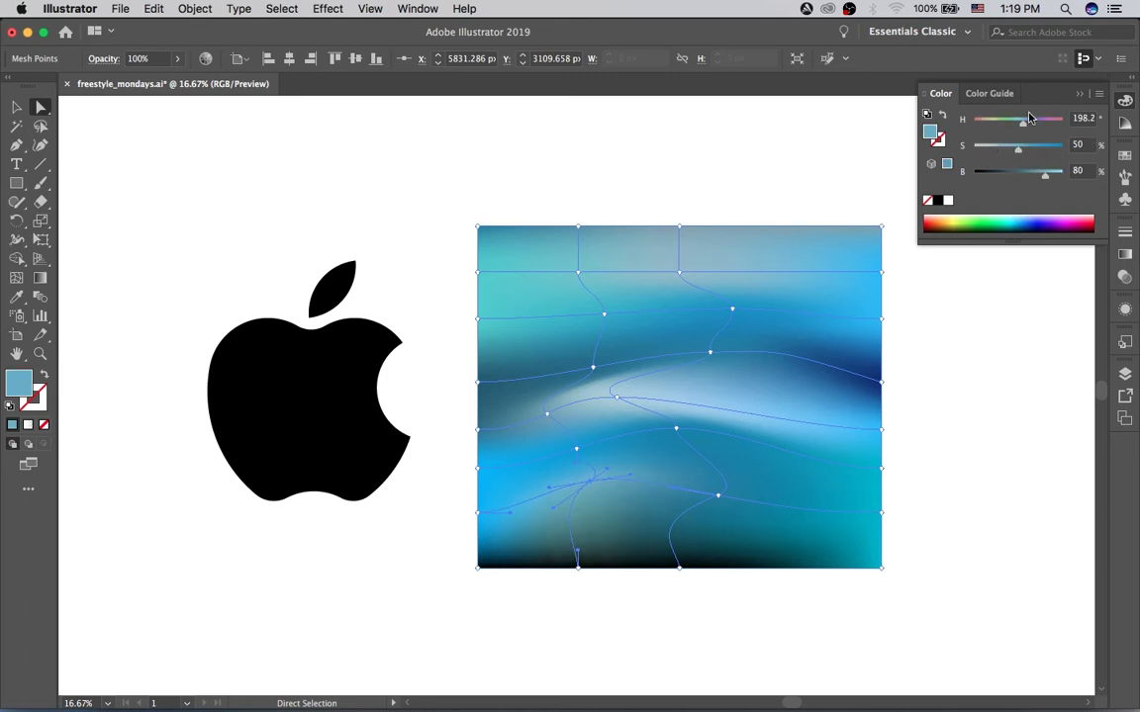
pyautogui.click(1029, 119)
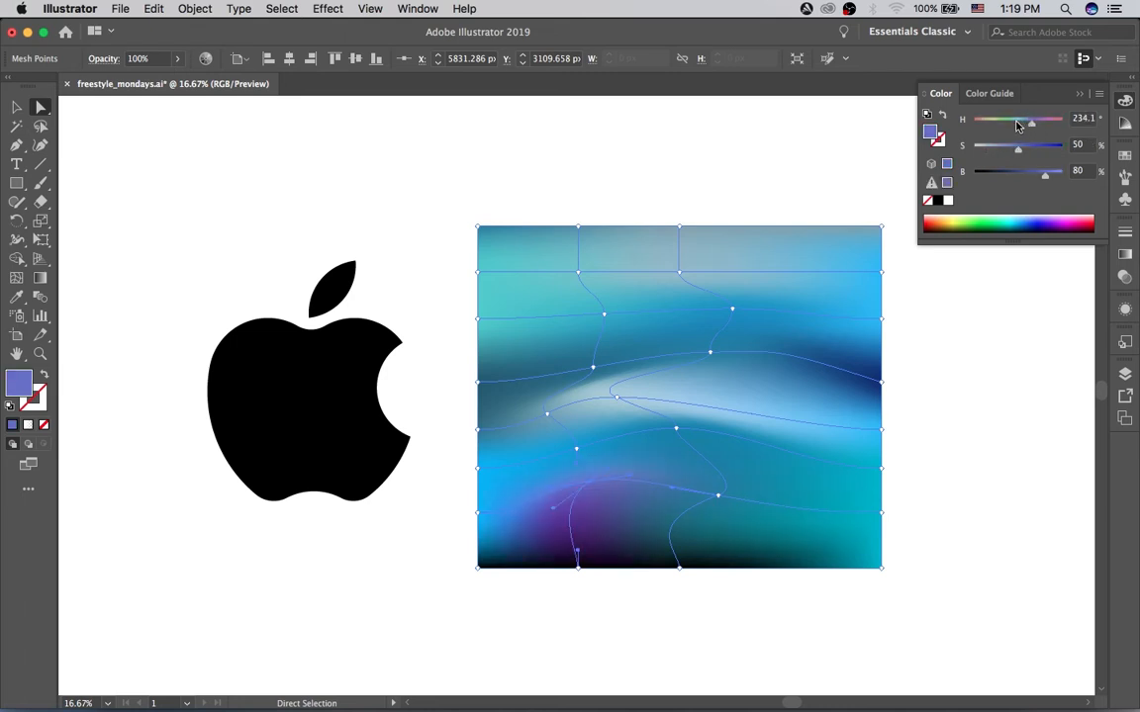
pyautogui.moveTo(1018, 124); pyautogui.dragTo(1022, 124)
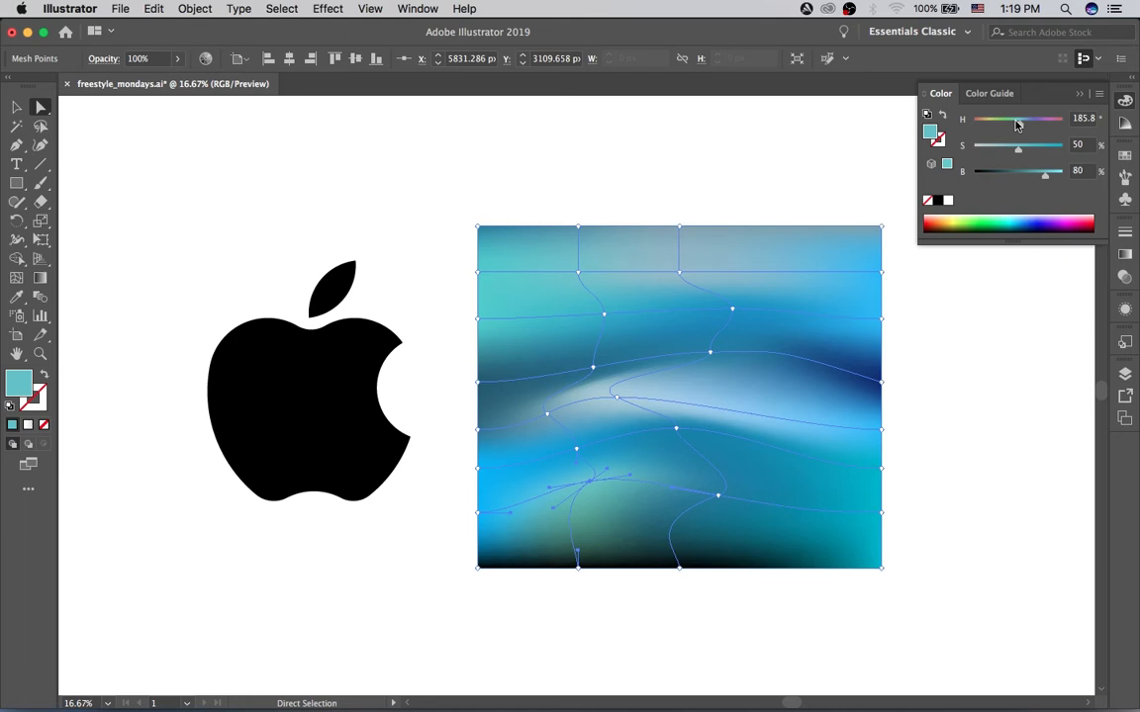
pyautogui.moveTo(1018, 124); pyautogui.dragTo(1022, 125)
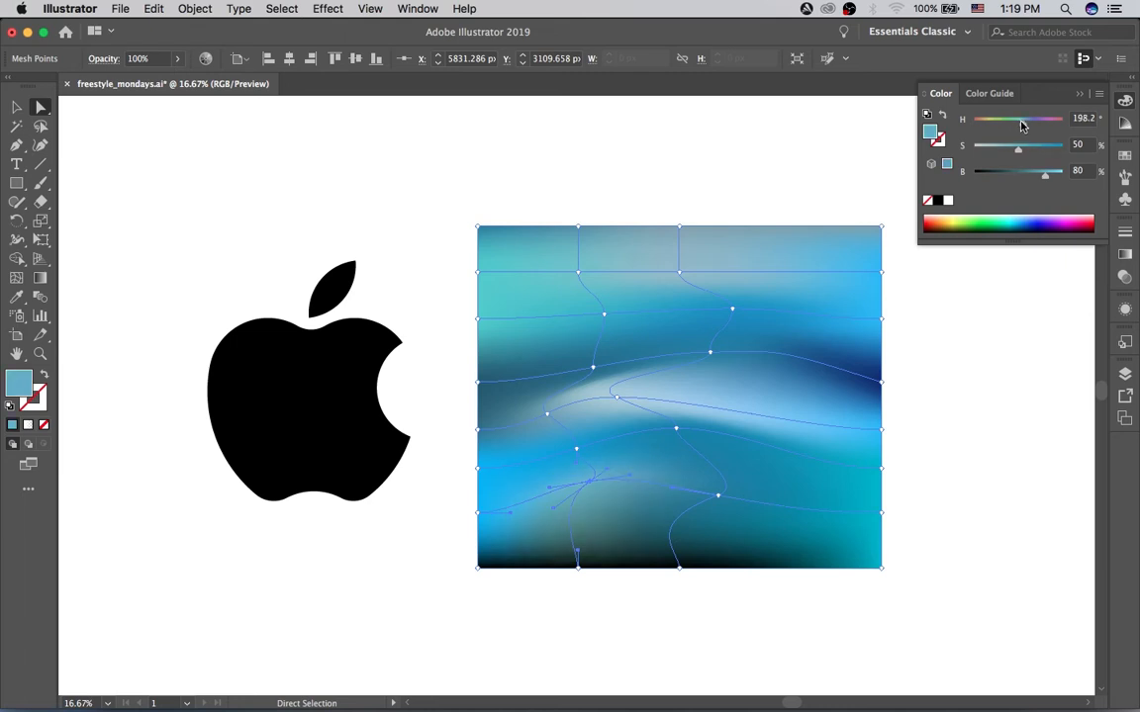
pyautogui.click(1019, 217)
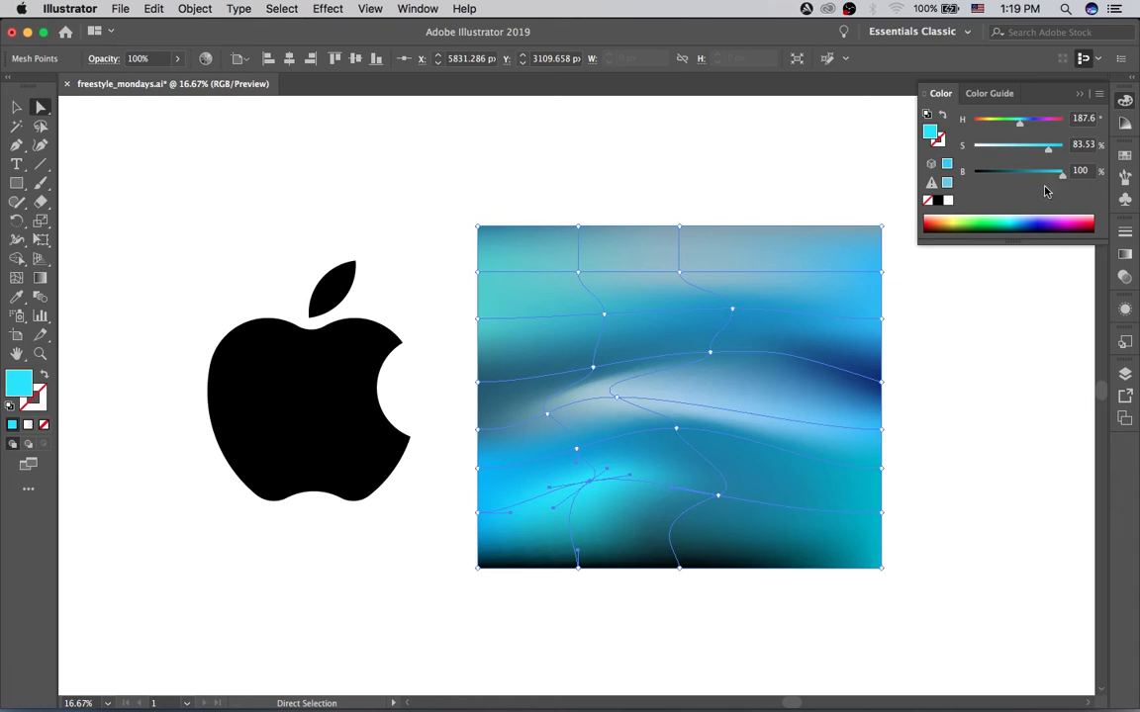
pyautogui.moveTo(1048, 153); pyautogui.dragTo(1032, 151)
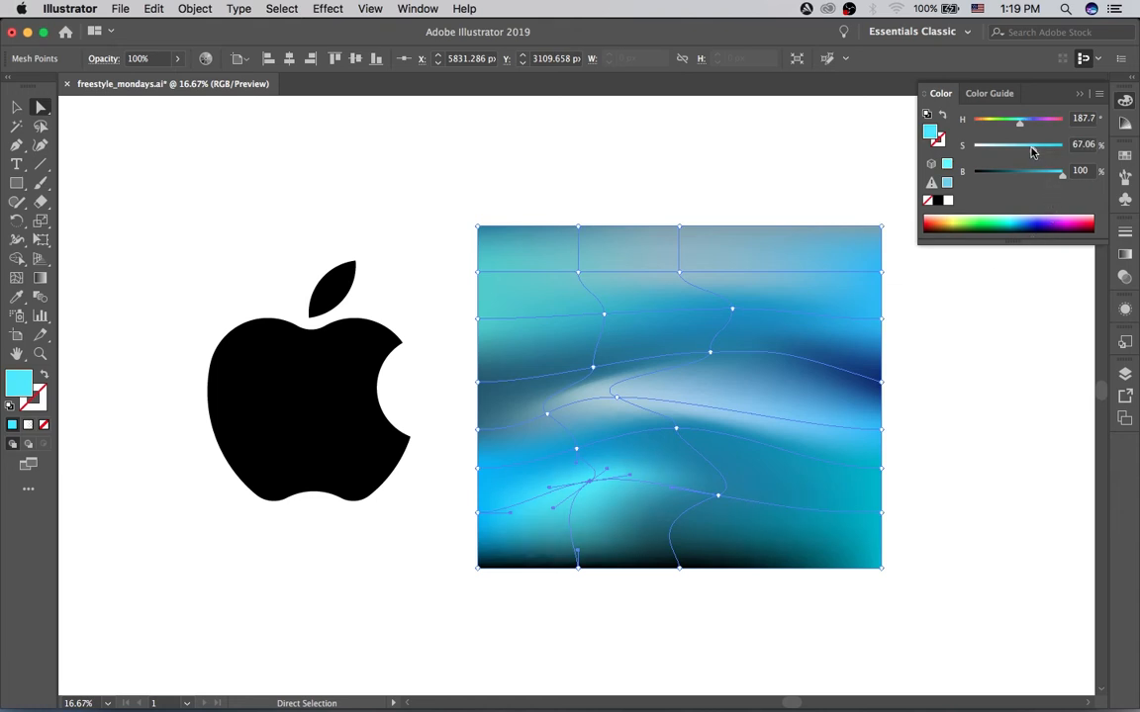
# Step: Color the new lower-left mesh point blue, about H 203°, S 80%, B 78%, and tilt its right handle slightly down
pyautogui.click(1046, 146)
pyautogui.click(1047, 173)
pyautogui.moveTo(631, 475); pyautogui.dragTo(621, 487)
pyautogui.click(1023, 123)
pyautogui.moveTo(1023, 127); pyautogui.dragTo(1023, 125)
pyautogui.moveTo(1046, 176)
pyautogui.mouseDown()
pyautogui.moveTo(1029, 180)
pyautogui.moveTo(1048, 184)
pyautogui.mouseUp()
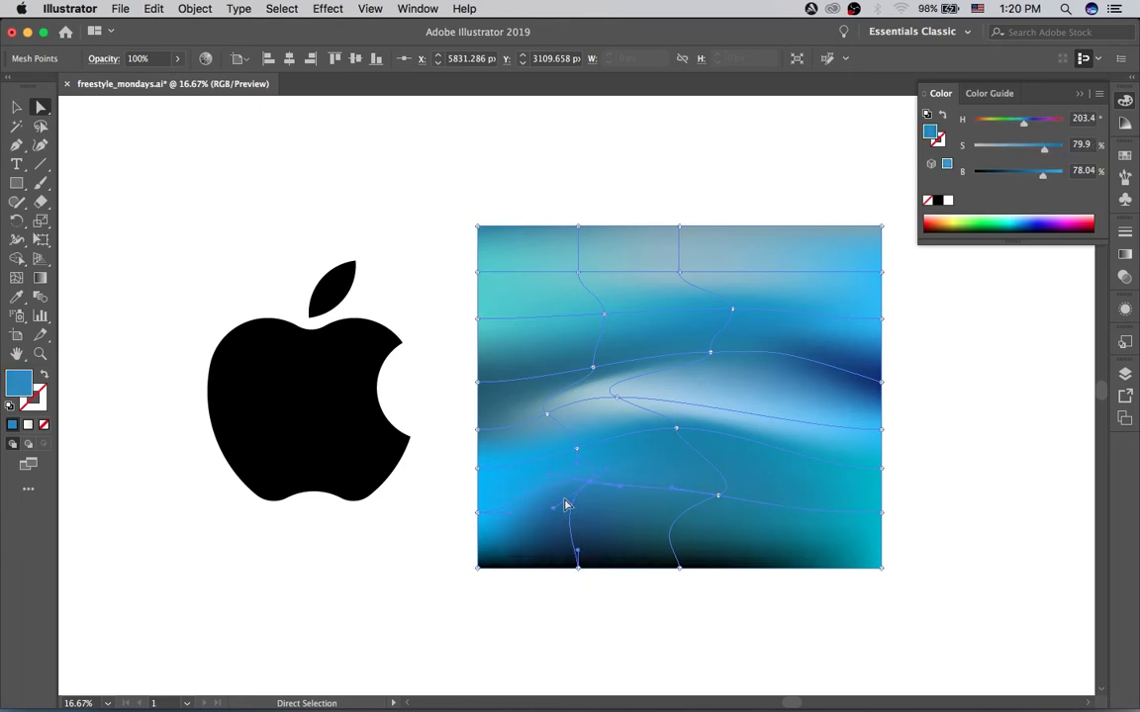
# Step: Shift the pale central mesh point slightly right and up, and raise the point above it slightly
pyautogui.moveTo(612, 394); pyautogui.dragTo(802, 343)
pyautogui.moveTo(772, 347); pyautogui.dragTo(791, 376)
pyautogui.press('super+z')
pyautogui.click(881, 383)
# Step: Move the second interior point on the left mesh line down and left, and the uppermost central point right, lowering its saturation
pyautogui.moveTo(604, 315); pyautogui.dragTo(589, 324)
pyautogui.moveTo(680, 272); pyautogui.dragTo(757, 266)
pyautogui.moveTo(997, 149); pyautogui.dragTo(977, 151)
# Step: Move the lowest interior point on the central mesh line up and color it bright blue, about H 199°, S 90%, B 95%
pyautogui.click(605, 213)
pyautogui.moveTo(719, 495); pyautogui.dragTo(716, 478)
pyautogui.moveTo(1049, 152)
pyautogui.mouseDown()
pyautogui.moveTo(1013, 179)
pyautogui.moveTo(1055, 176)
pyautogui.mouseUp()
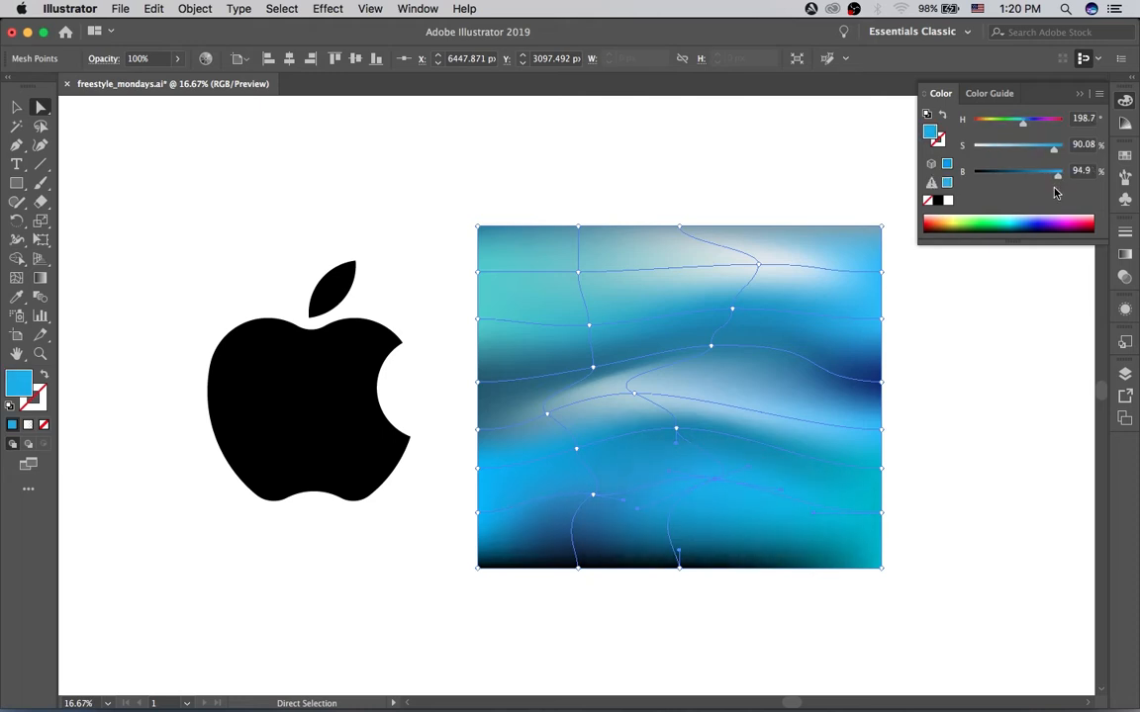
# Step: Place a copy of the black Apple logo over the mesh rectangle and bring it to the front
pyautogui.press('v')
pyautogui.click(476, 178)
pyautogui.moveTo(319, 399); pyautogui.dragTo(696, 396)
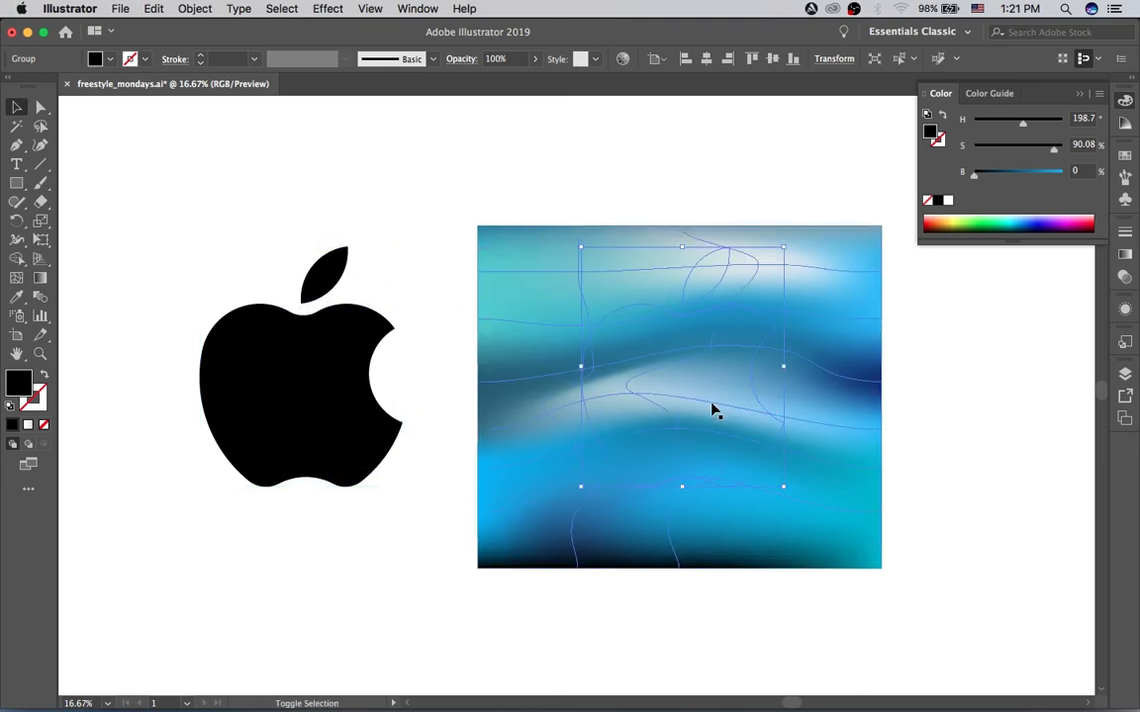
pyautogui.press('super')
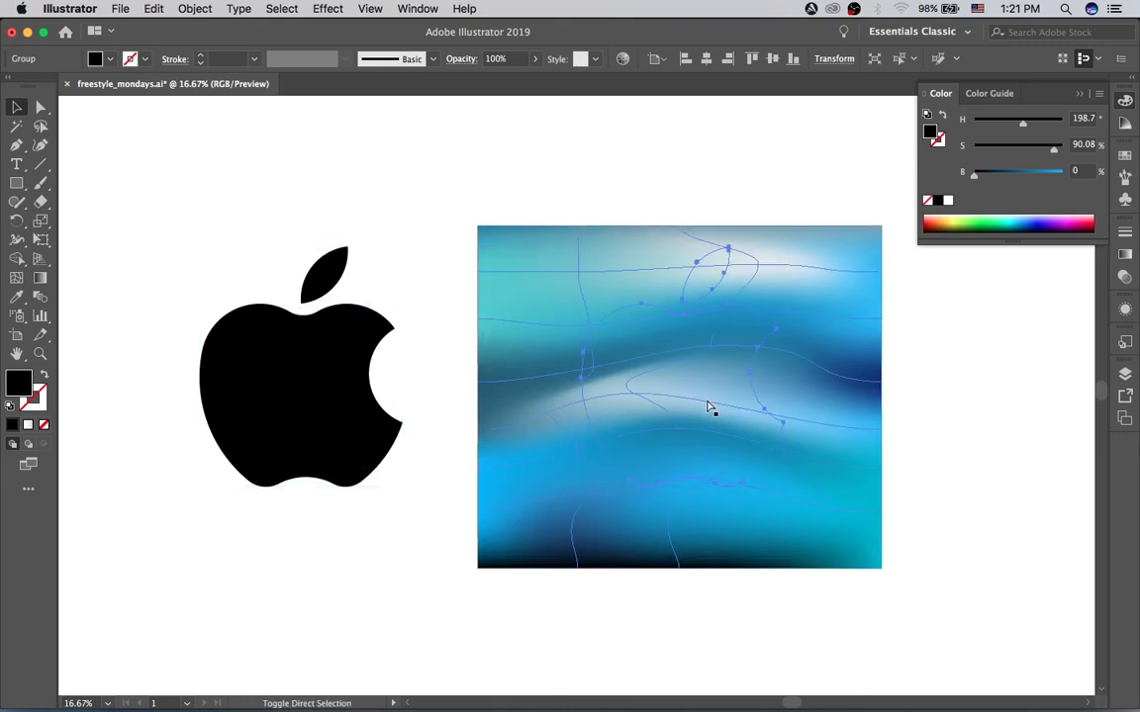
pyautogui.click(195, 8)
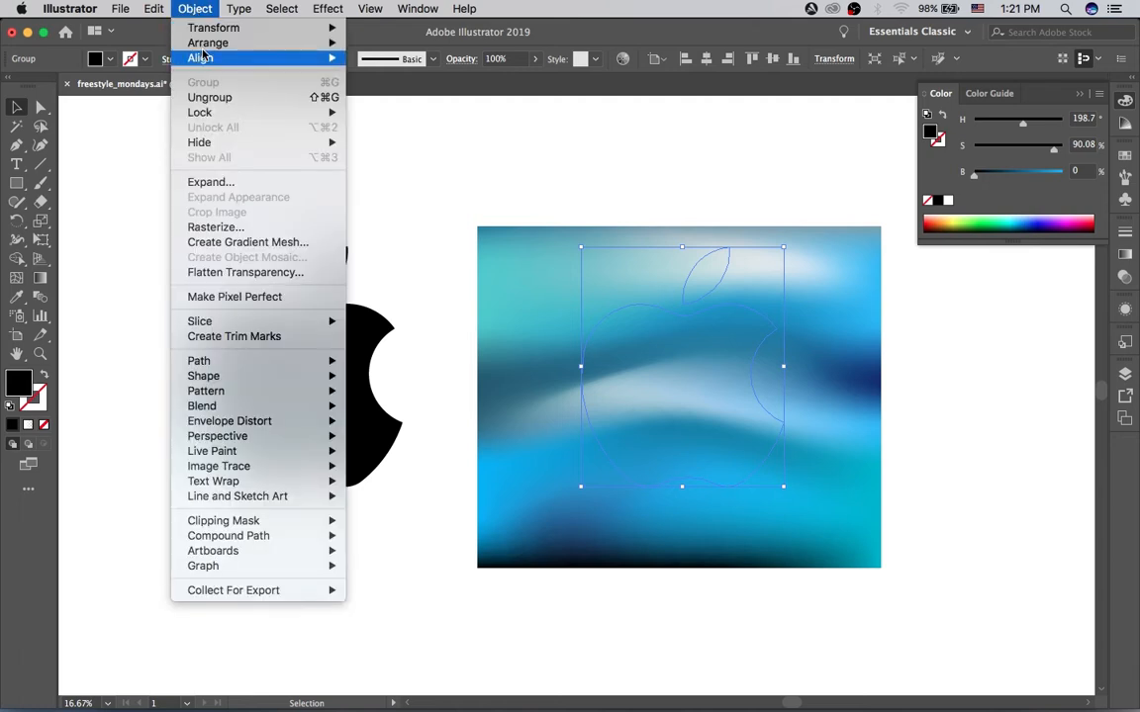
pyautogui.moveTo(317, 44)
pyautogui.click(395, 42)
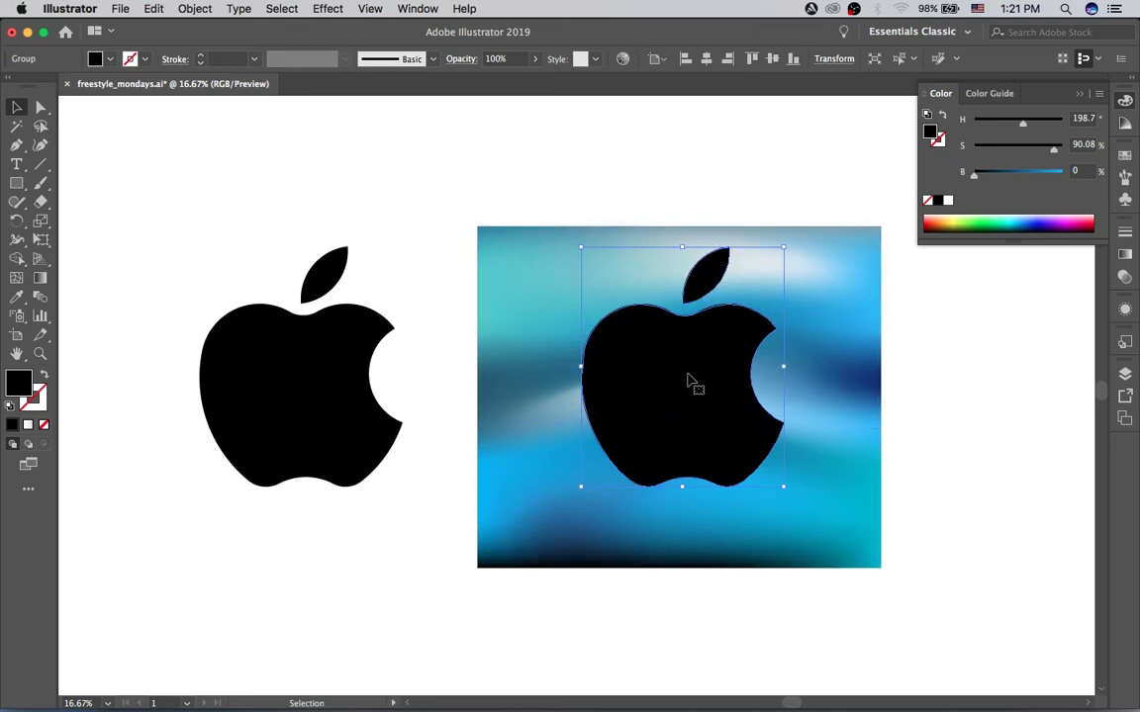
# Step: Turn the logo copy into a compound path and center it horizontally over the mesh rectangle
pyautogui.click(195, 8)
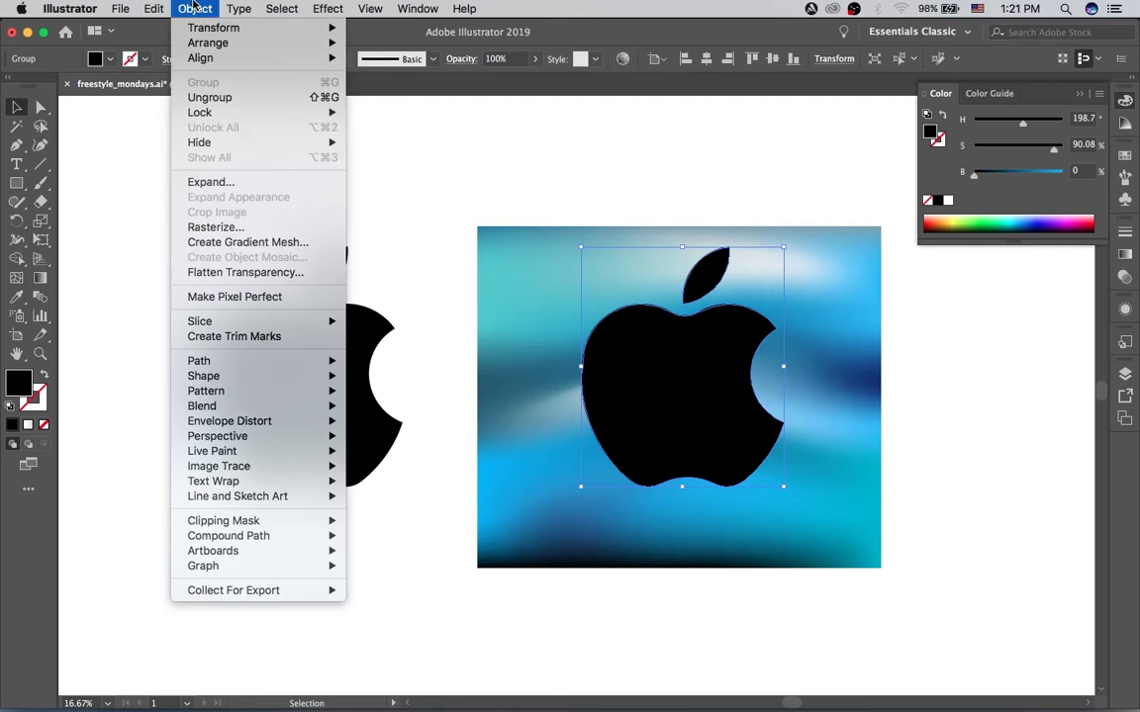
pyautogui.moveTo(308, 538)
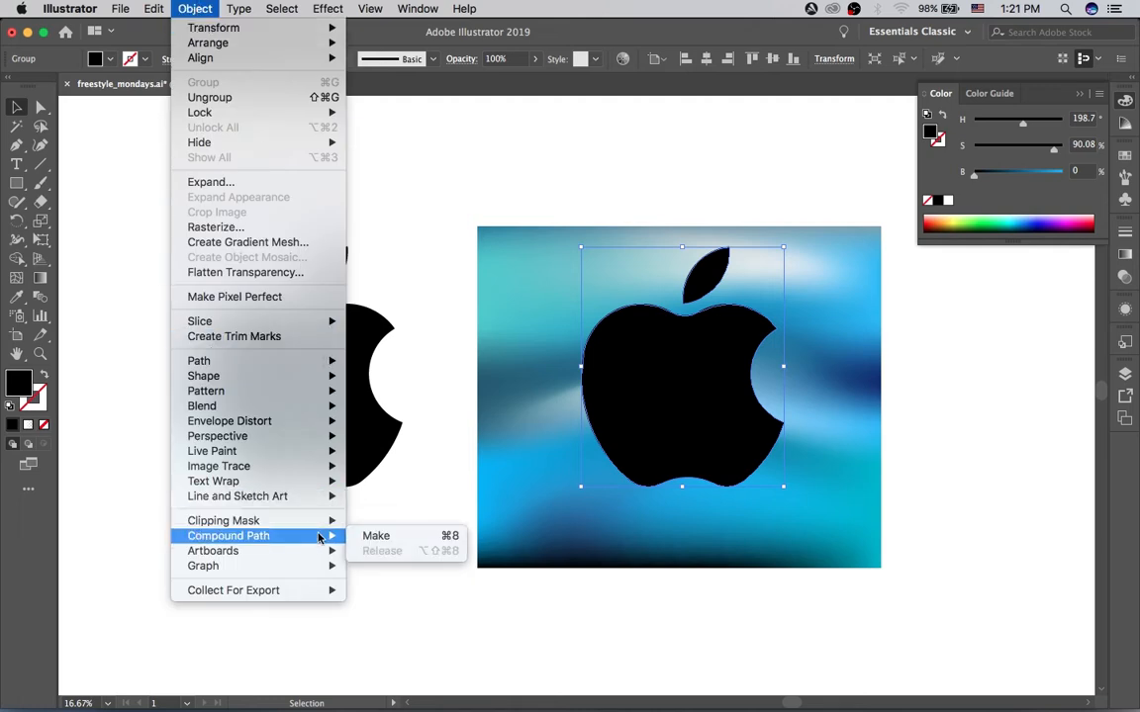
pyautogui.click(374, 538)
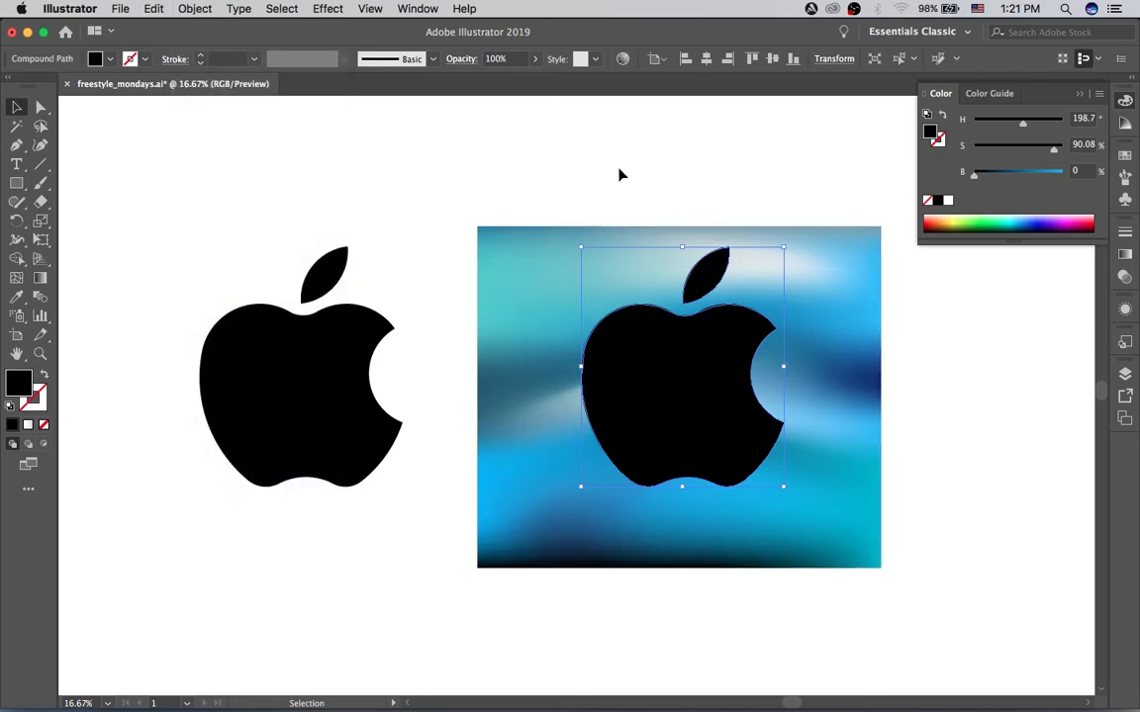
pyautogui.click(620, 168)
pyautogui.click(711, 307)
pyautogui.moveTo(695, 394); pyautogui.dragTo(698, 385)
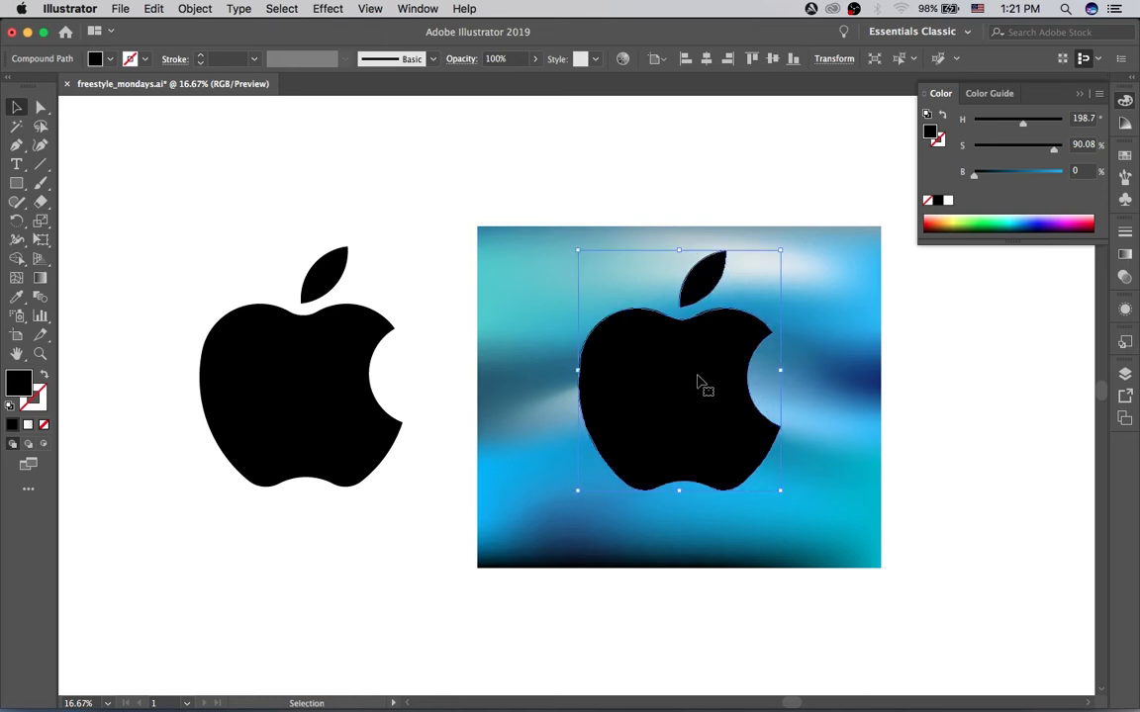
# Step: Clip the mesh rectangle to the logo copy's shape with a clipping mask
pyautogui.moveTo(609, 174); pyautogui.dragTo(698, 439)
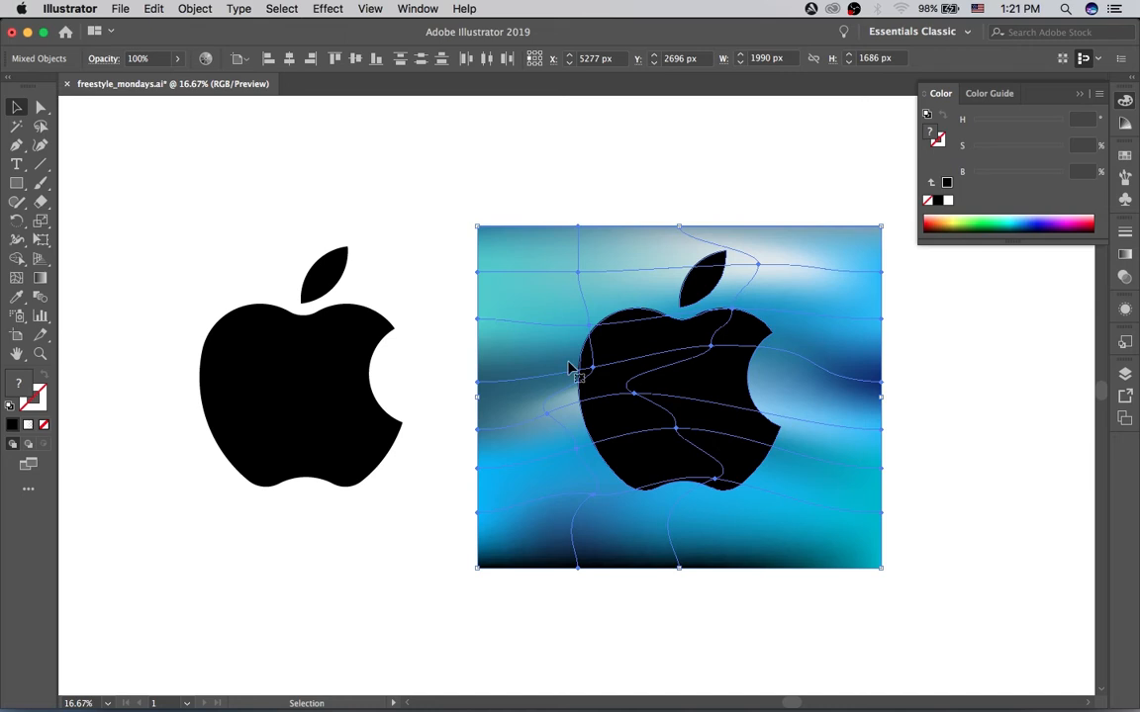
pyautogui.rightClick(691, 398)
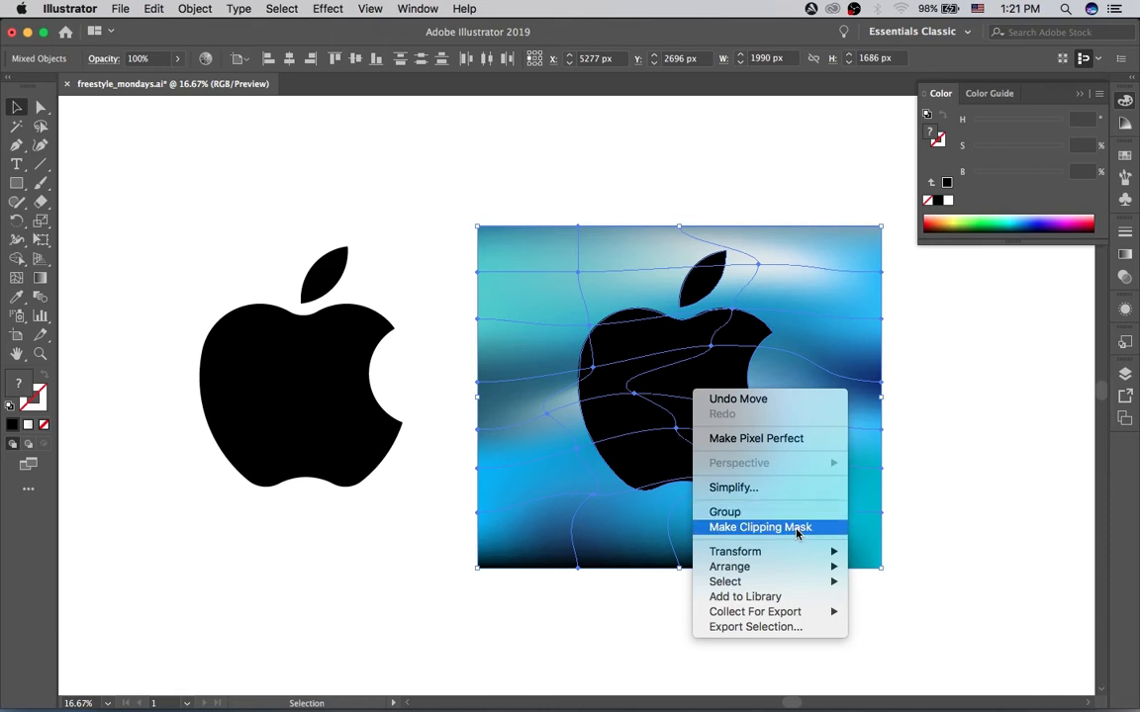
pyautogui.click(806, 529)
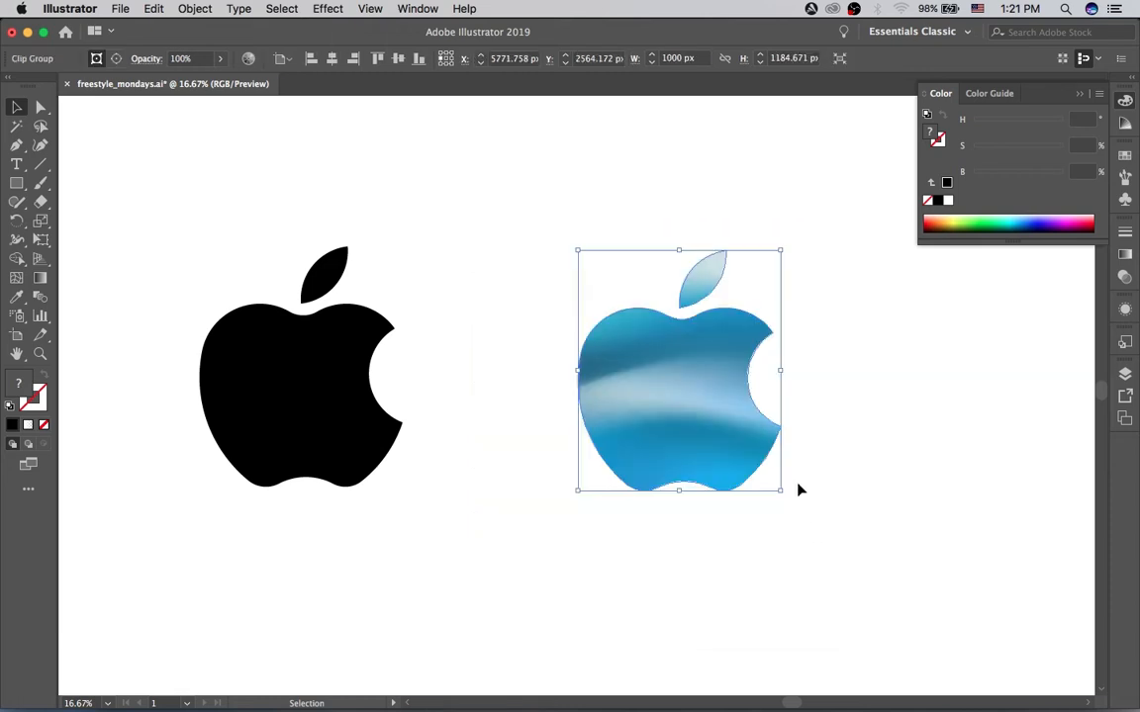
pyautogui.click(843, 432)
# Step: Edit the contents of the clipped logo, scaling the mesh down about its center and shifting it slightly right and up
pyautogui.click(692, 441)
pyautogui.click(116, 59)
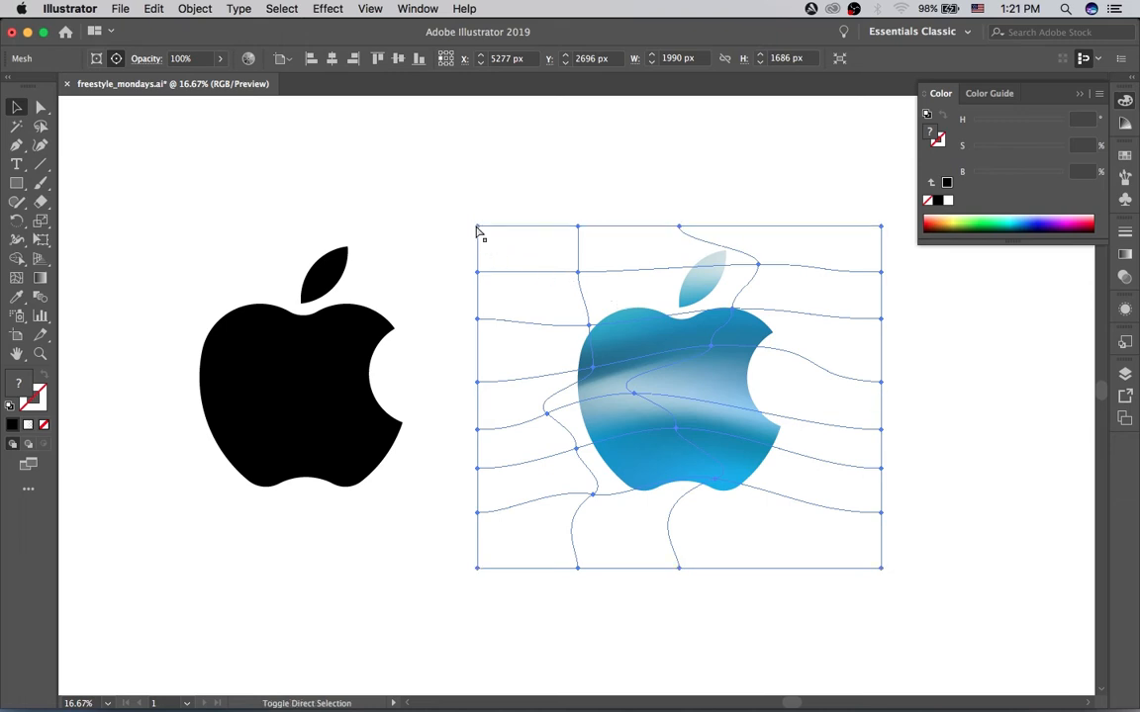
pyautogui.moveTo(479, 229); pyautogui.dragTo(535, 268)
pyautogui.moveTo(602, 313); pyautogui.dragTo(781, 345)
# Step: Move the mesh's top-center point up and the pale point below it left toward the leaf
pyautogui.press('a')
pyautogui.moveTo(697, 251); pyautogui.dragTo(697, 240)
pyautogui.moveTo(754, 279); pyautogui.dragTo(726, 275)
pyautogui.click(843, 364)
# Step: Adjust the handles around the lowest central mesh point and move the lower left-edge point right toward the logo
pyautogui.click(731, 436)
pyautogui.moveTo(695, 485); pyautogui.dragTo(696, 461)
pyautogui.moveTo(777, 454); pyautogui.dragTo(782, 460)
pyautogui.moveTo(551, 427); pyautogui.dragTo(566, 422)
# Step: Move the pale mesh point near the leaf up and slightly left, and raise its brightness
pyautogui.moveTo(726, 276); pyautogui.dragTo(720, 263)
pyautogui.moveTo(1057, 176); pyautogui.dragTo(1061, 176)
pyautogui.click(753, 186)
# Step: Move the lowest interior point on the left mesh line up, brighten it slightly, and adjust the mesh above it
pyautogui.click(637, 454)
pyautogui.moveTo(634, 446); pyautogui.dragTo(634, 432)
pyautogui.moveTo(1036, 176)
pyautogui.mouseDown()
pyautogui.moveTo(1020, 176)
pyautogui.moveTo(1041, 176)
pyautogui.mouseUp()
pyautogui.moveTo(622, 412); pyautogui.dragTo(631, 309)
pyautogui.click(653, 368)
# Step: Move the pale central mesh point right, and the lowest central point down and slightly left
pyautogui.moveTo(630, 336); pyautogui.dragTo(672, 366)
pyautogui.click(649, 357)
pyautogui.moveTo(732, 437); pyautogui.dragTo(725, 450)
# Step: Nudge the pale central mesh point up and left, and color it light blue, about H 199°, S 35%, B 87%
pyautogui.moveTo(673, 367); pyautogui.dragTo(669, 363)
pyautogui.moveTo(994, 150); pyautogui.dragTo(1005, 149)
pyautogui.click(814, 364)
# Step: Raise the mesh point near the leaf further and shift the pale central mesh point right
pyautogui.click(677, 367)
pyautogui.moveTo(724, 261); pyautogui.dragTo(722, 250)
pyautogui.click(736, 202)
pyautogui.moveTo(668, 363); pyautogui.dragTo(681, 365)
pyautogui.click(803, 395)
# Step: Deselect the mesh and draw a small light-blue circle on the upper-left part of the blue apple
pyautogui.press('super+equal')
pyautogui.moveTo(796, 406); pyautogui.dragTo(625, 410)
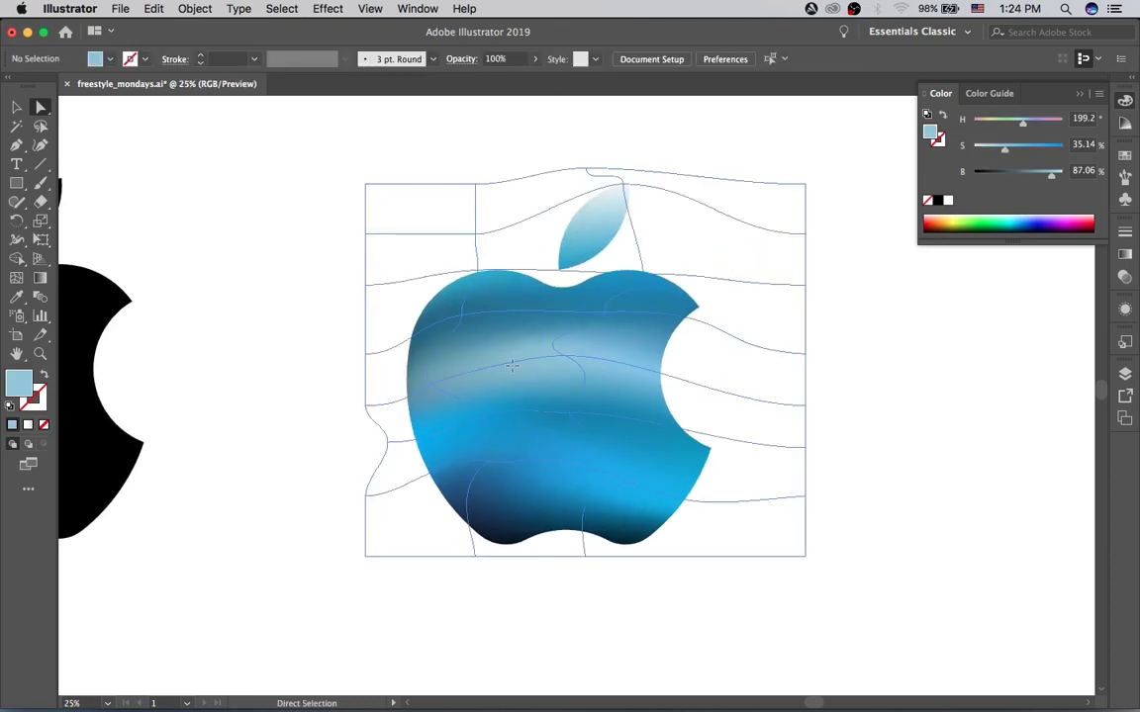
pyautogui.press('super+shift+a')
pyautogui.press('l')
pyautogui.moveTo(456, 311); pyautogui.dragTo(497, 350)
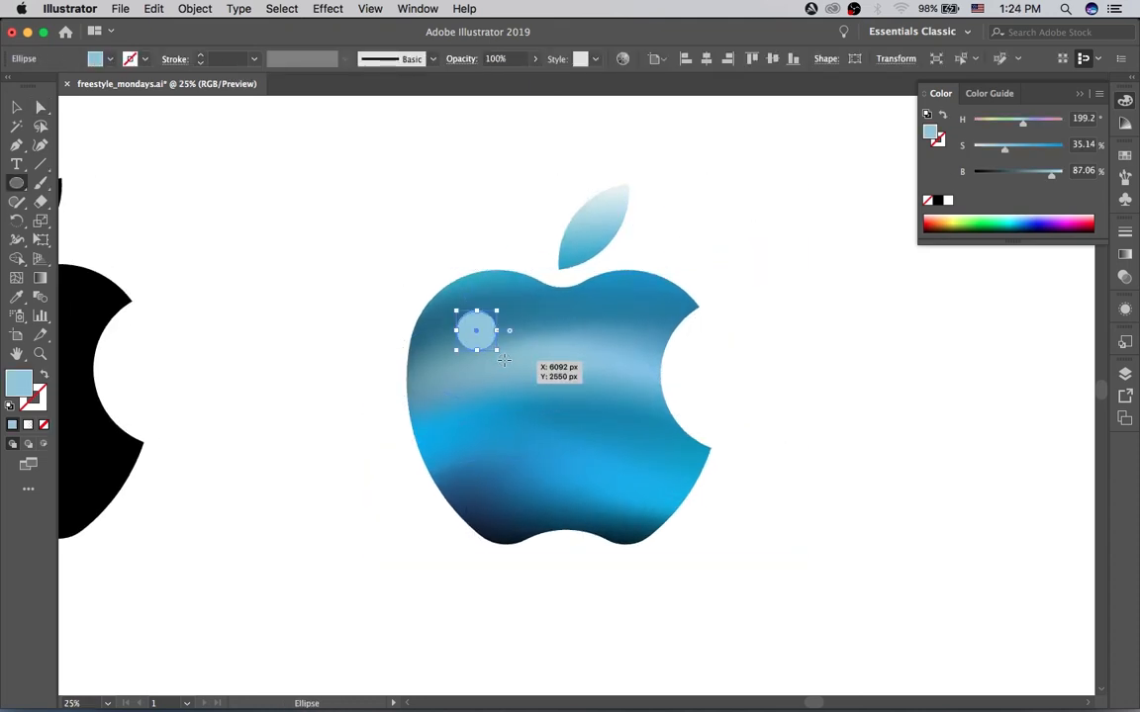
# Step: Fill the small circle with a freeform gradient
pyautogui.press('v')
pyautogui.click(1122, 276)
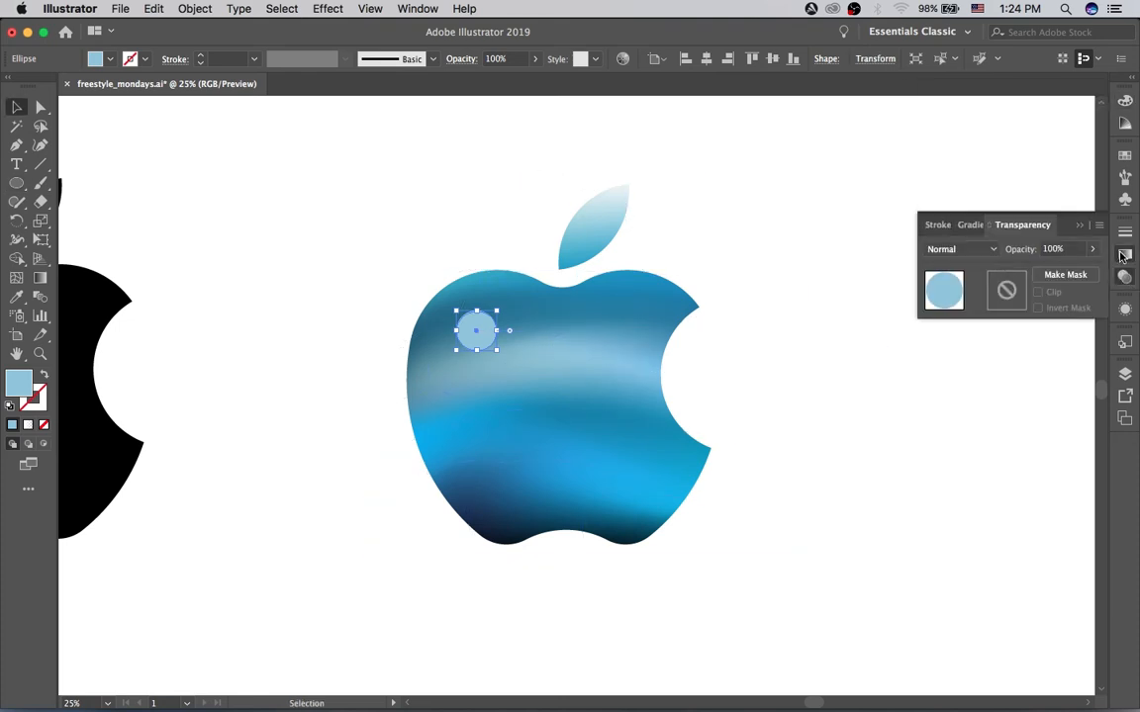
pyautogui.click(1123, 255)
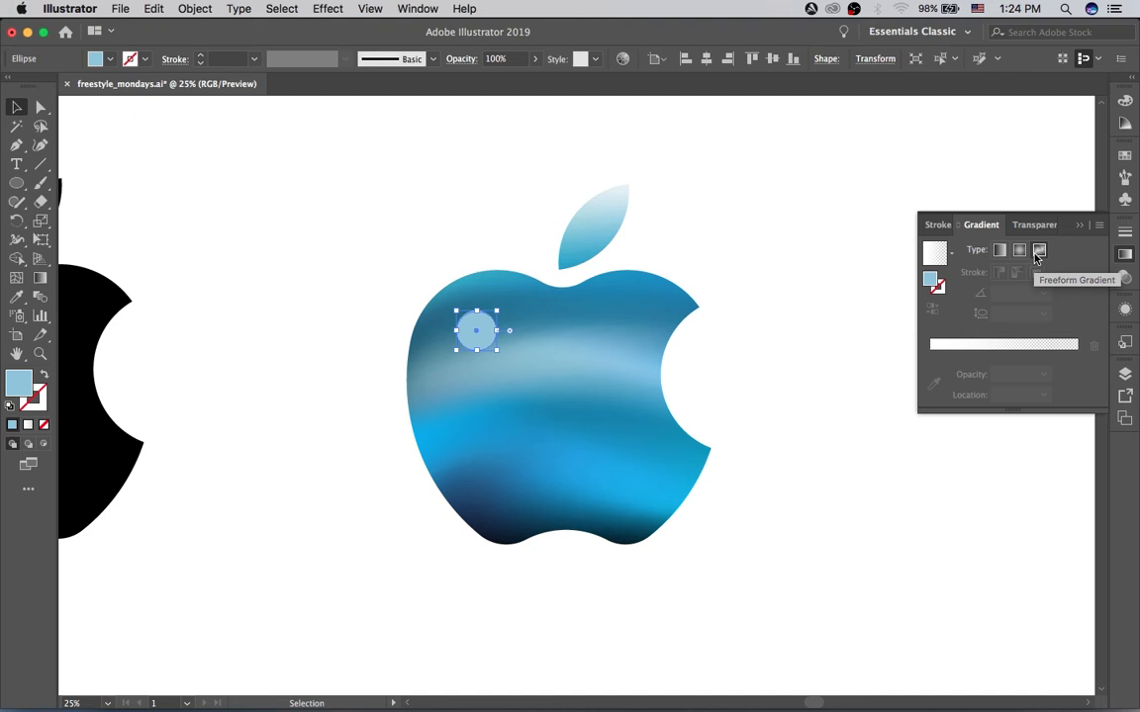
pyautogui.click(1038, 254)
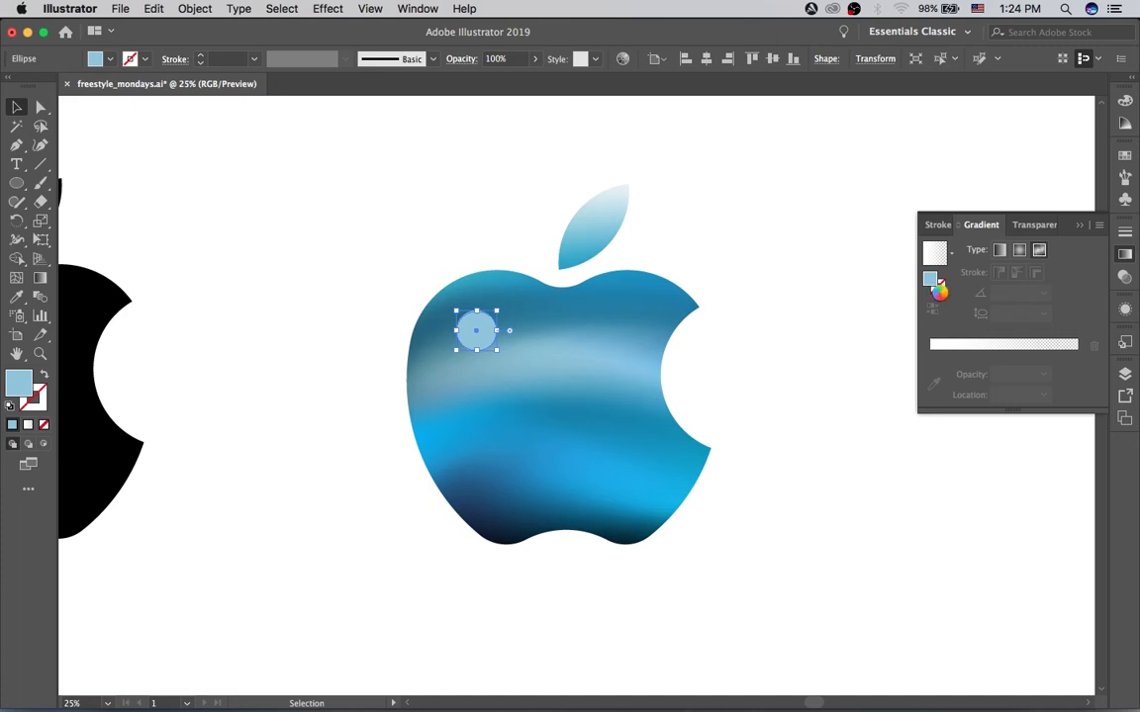
pyautogui.click(473, 323)
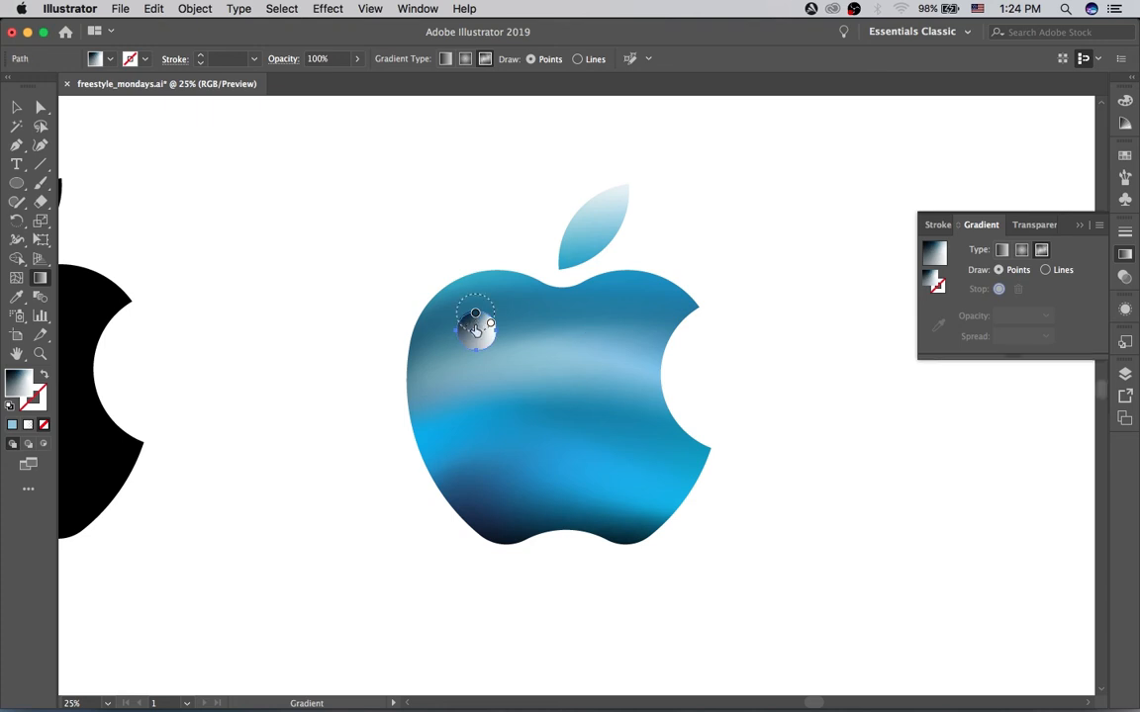
# Step: Move the circle's dark color stop slightly down and left, and color the white stop bright blue with about 71% saturation
pyautogui.click(473, 319)
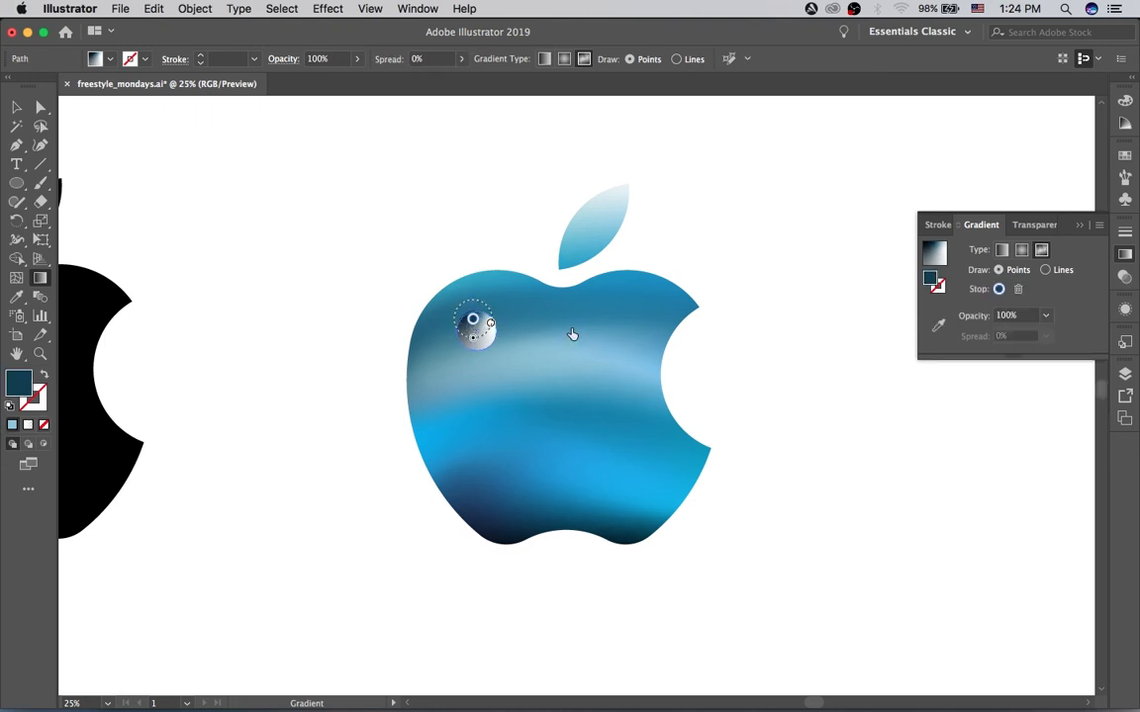
pyautogui.click(491, 324)
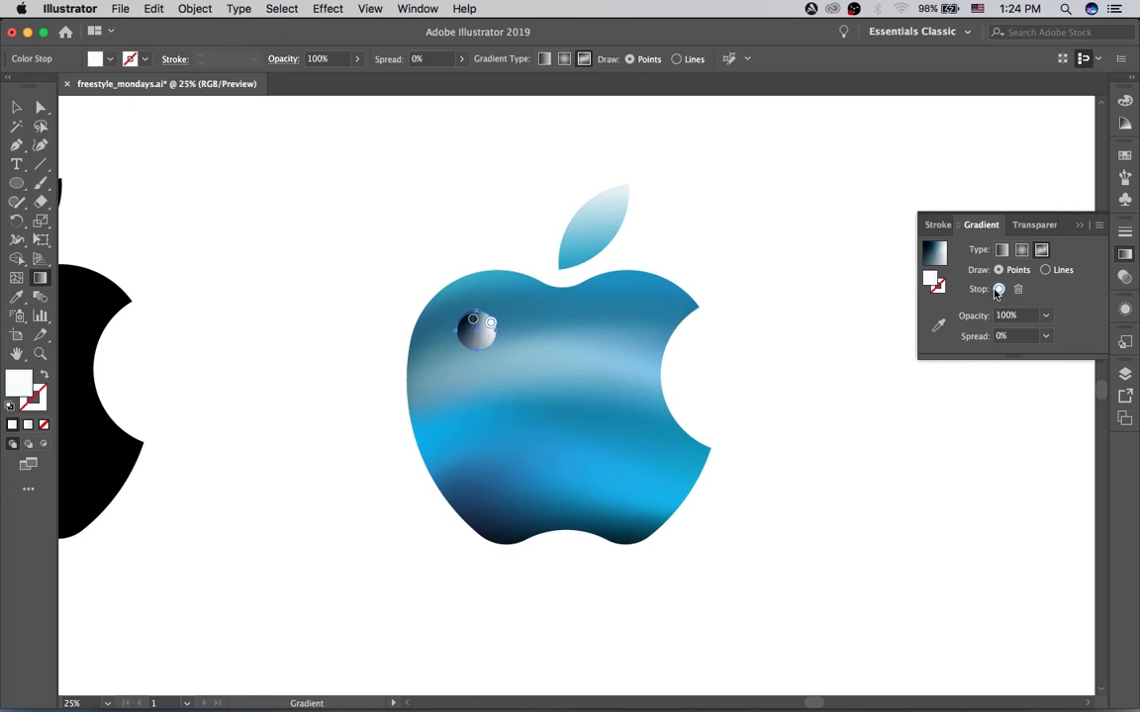
pyautogui.click(998, 290)
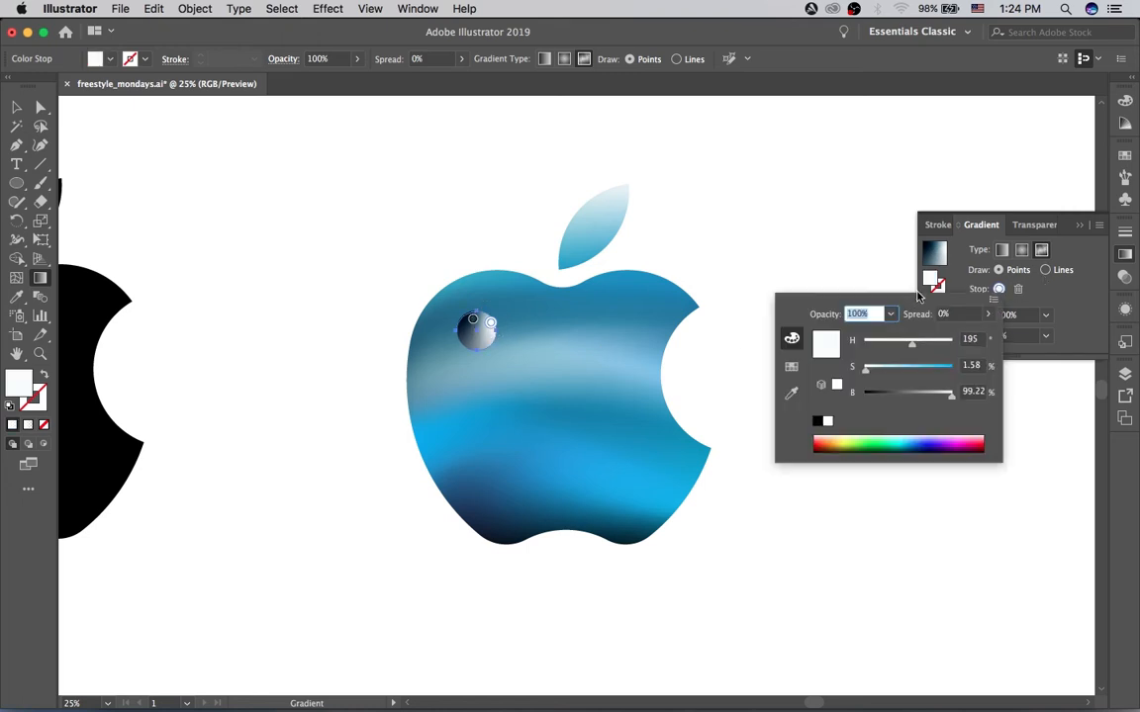
pyautogui.click(928, 368)
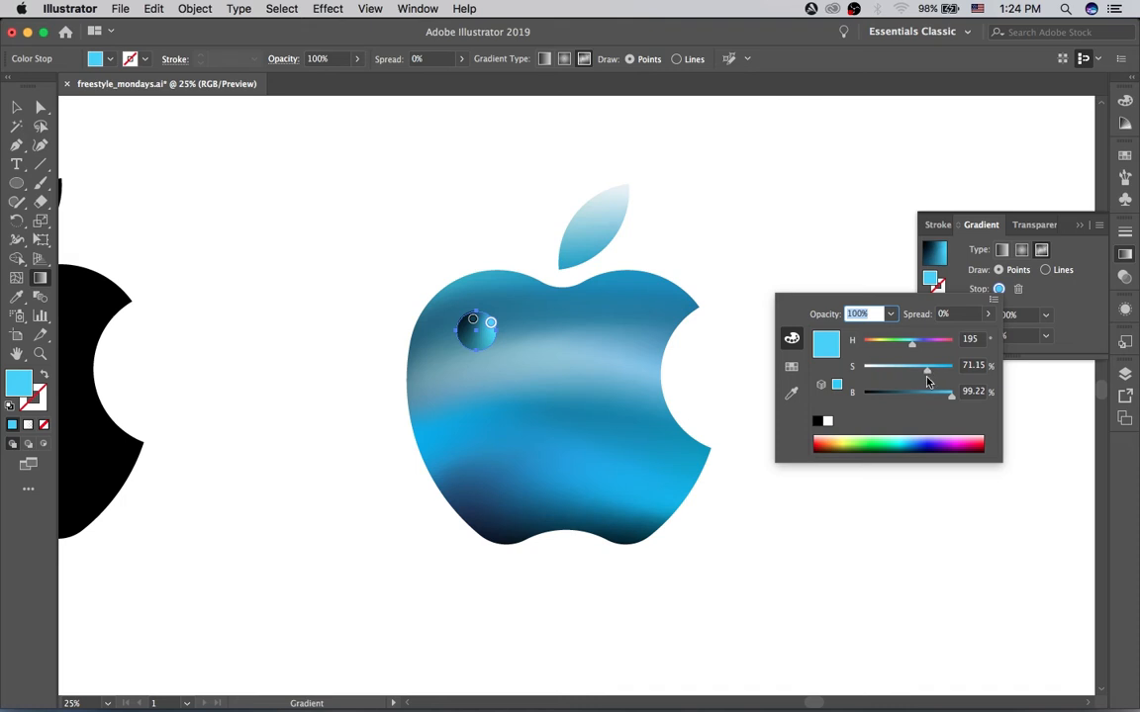
# Step: Set the circle's bright blue stop to about 83% saturation and 63% brightness, and move the dark stop down slightly
pyautogui.moveTo(928, 376); pyautogui.dragTo(937, 376)
pyautogui.click(919, 395)
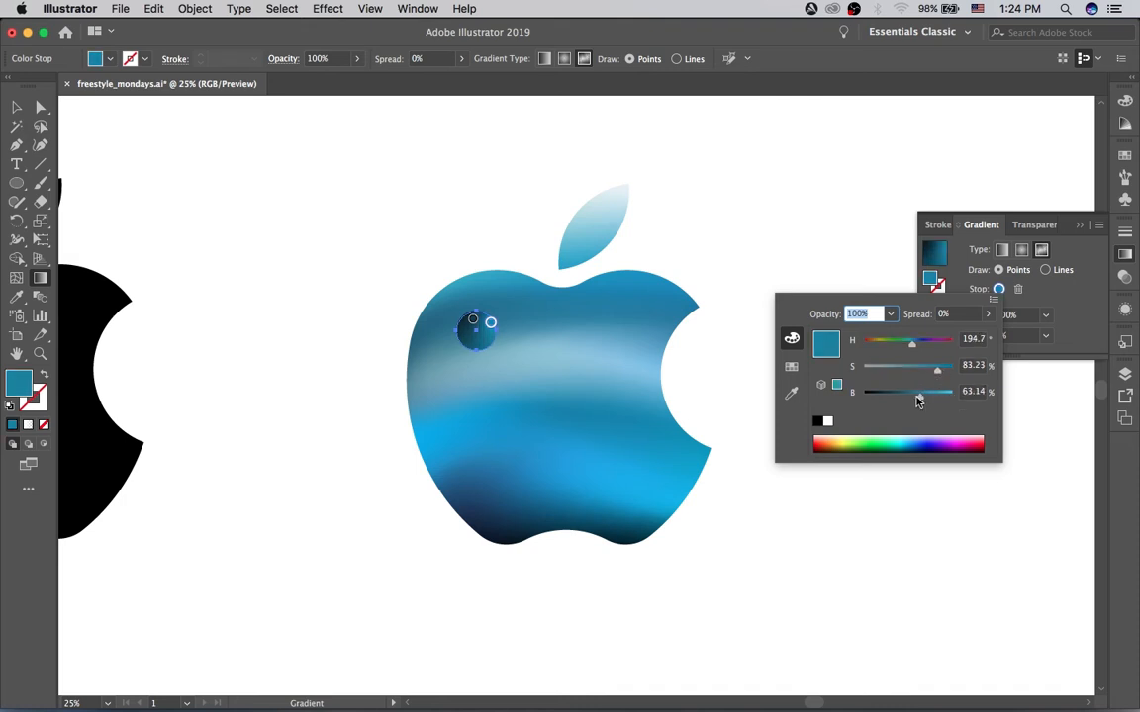
pyautogui.click(472, 328)
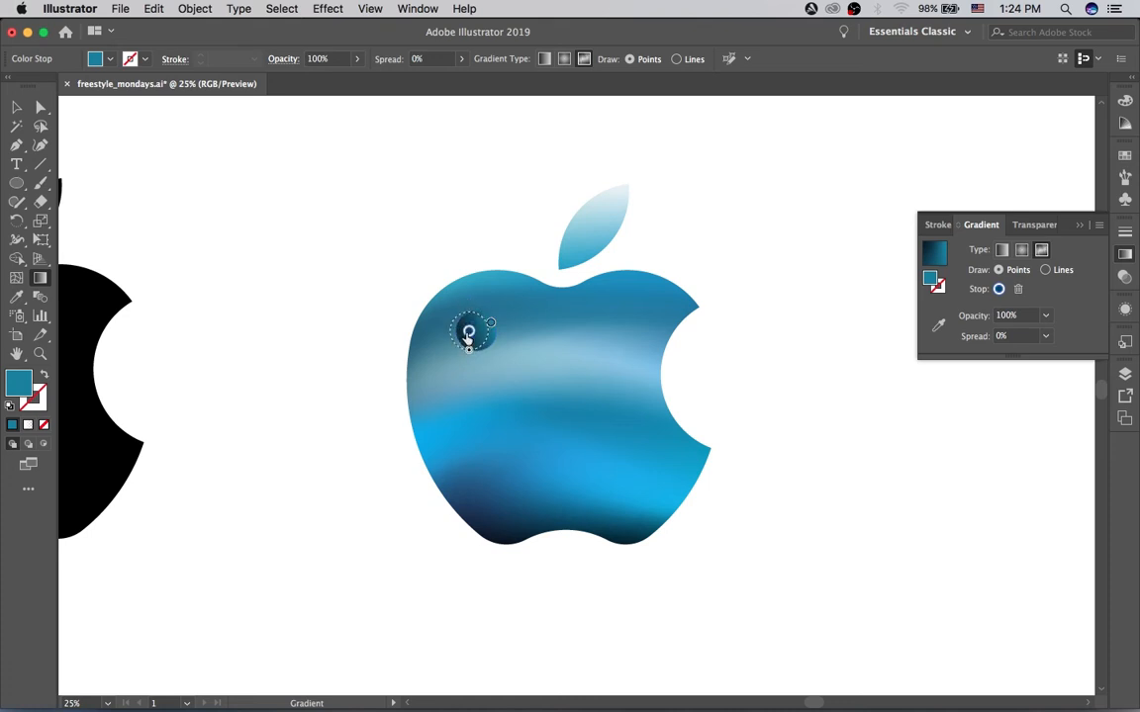
pyautogui.click(466, 331)
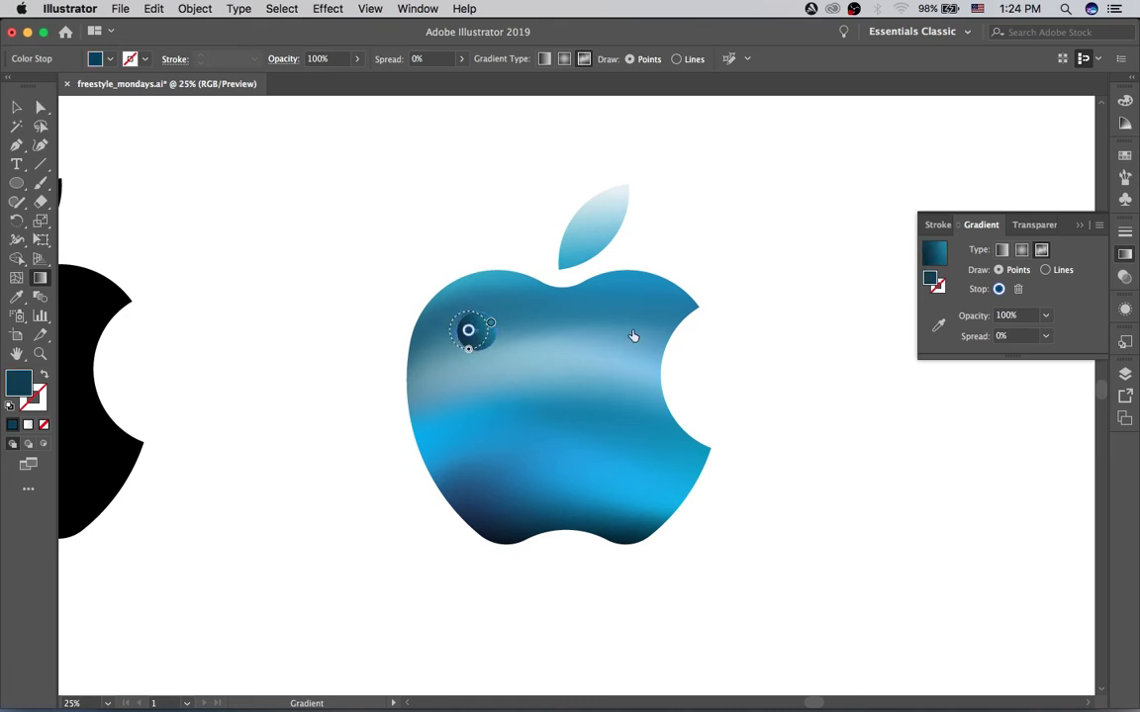
# Step: Color the circle's dark stop light blue (8FD4EF) and reposition both stops in the upper half of the circle
pyautogui.doubleClick(930, 281)
pyautogui.click(485, 275)
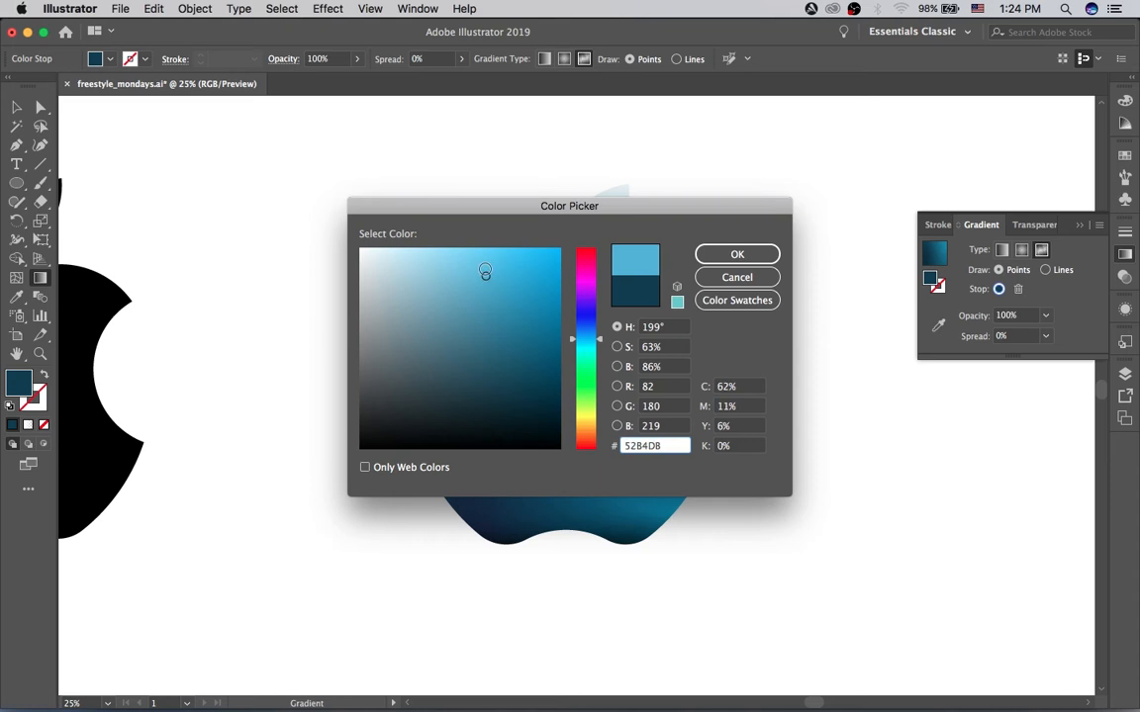
pyautogui.moveTo(611, 204); pyautogui.dragTo(800, 317)
pyautogui.click(630, 370)
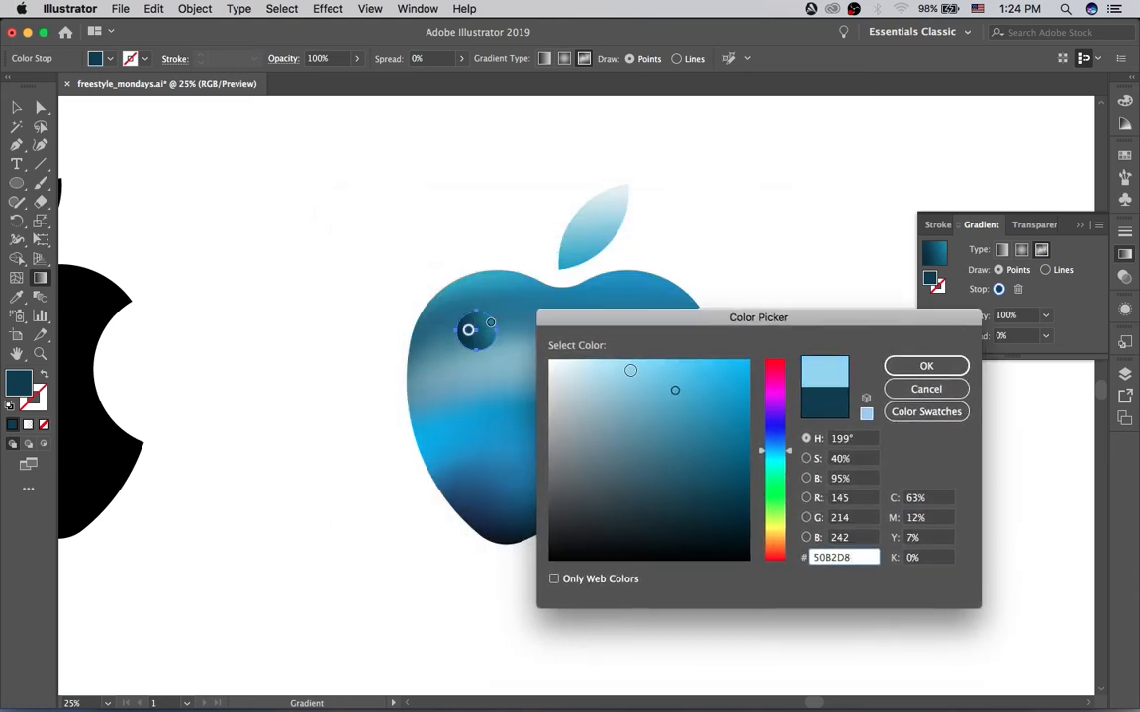
pyautogui.click(926, 367)
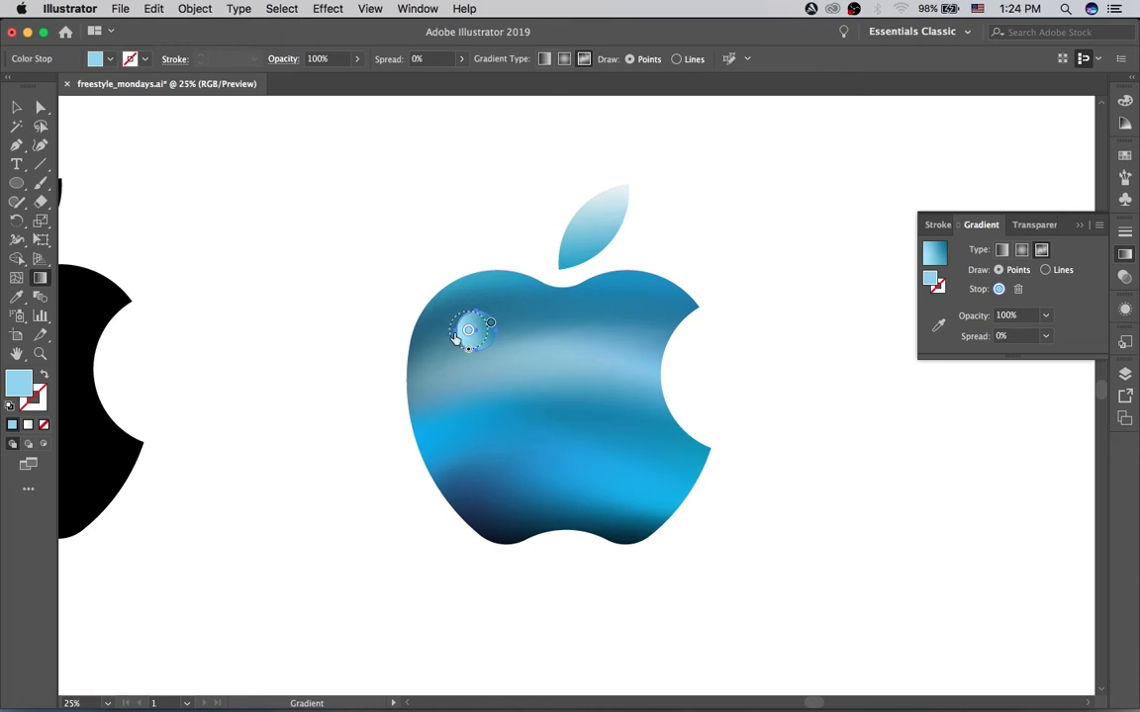
pyautogui.moveTo(470, 337); pyautogui.dragTo(470, 324)
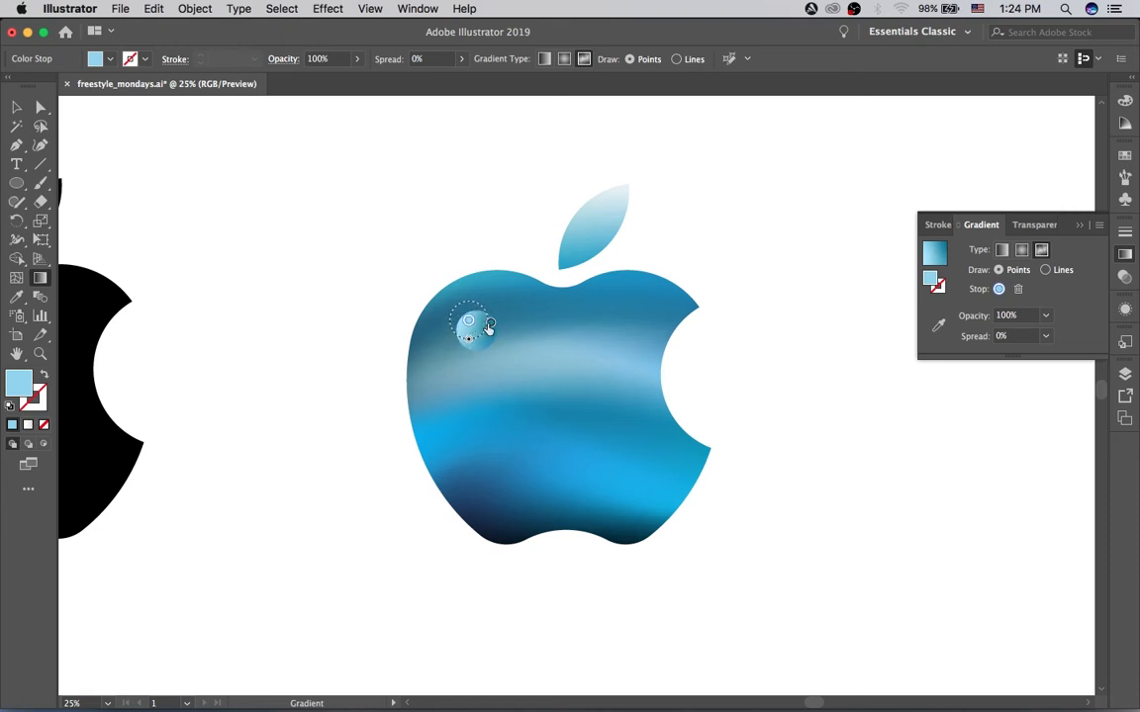
pyautogui.moveTo(469, 321); pyautogui.dragTo(483, 330)
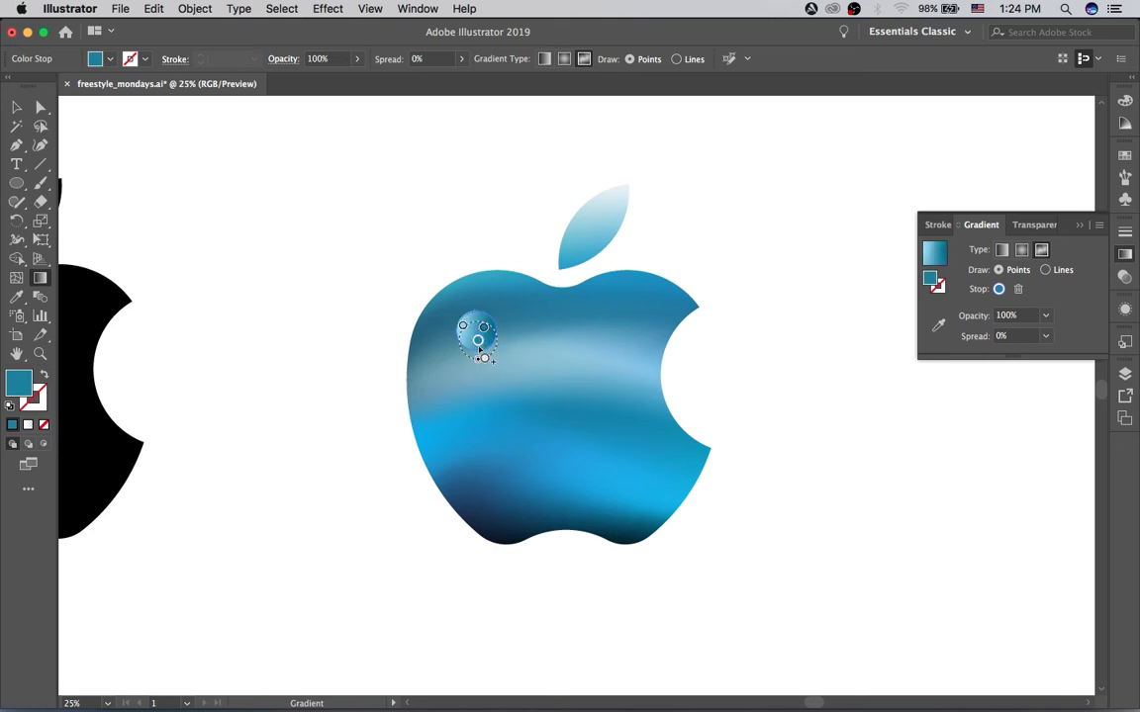
# Step: Place a third color stop just below the circle's center and darken it to 30% brightness
pyautogui.moveTo(476, 340); pyautogui.dragTo(474, 337)
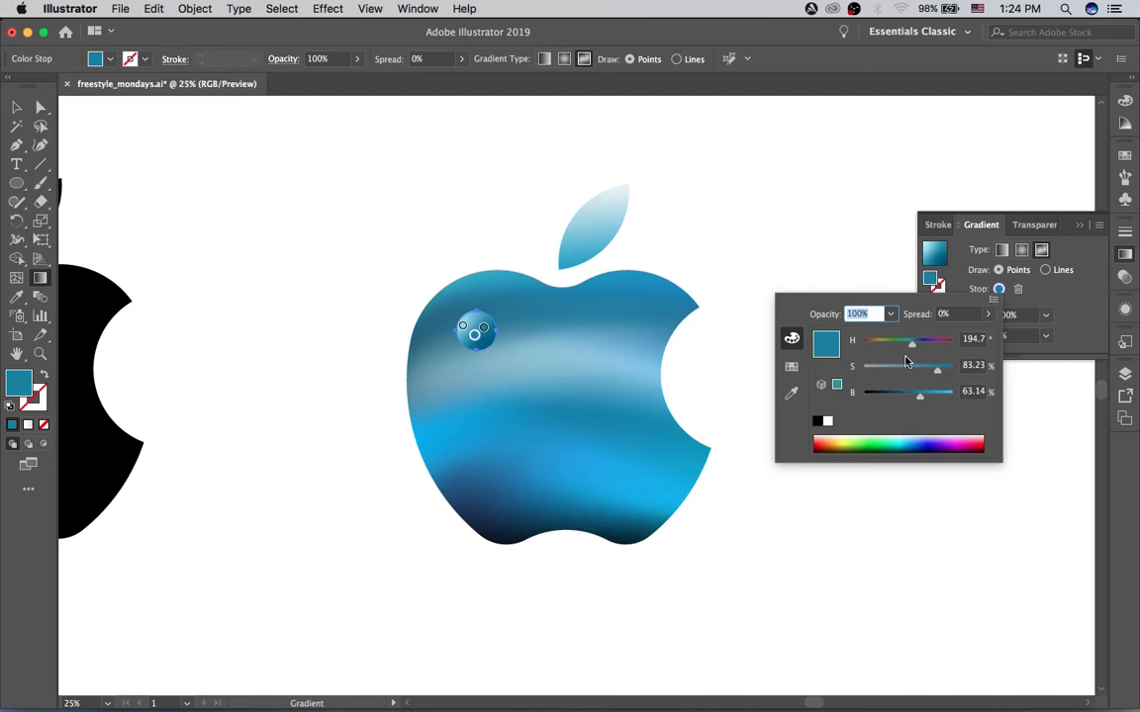
pyautogui.moveTo(901, 399); pyautogui.dragTo(893, 400)
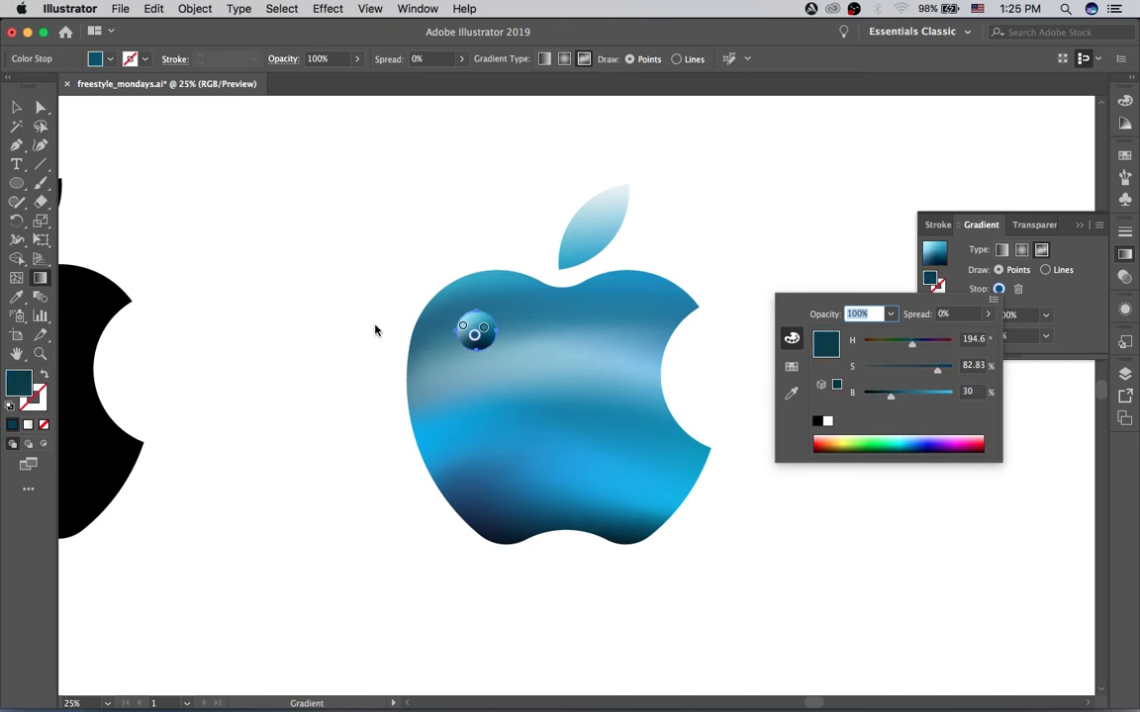
pyautogui.click(475, 337)
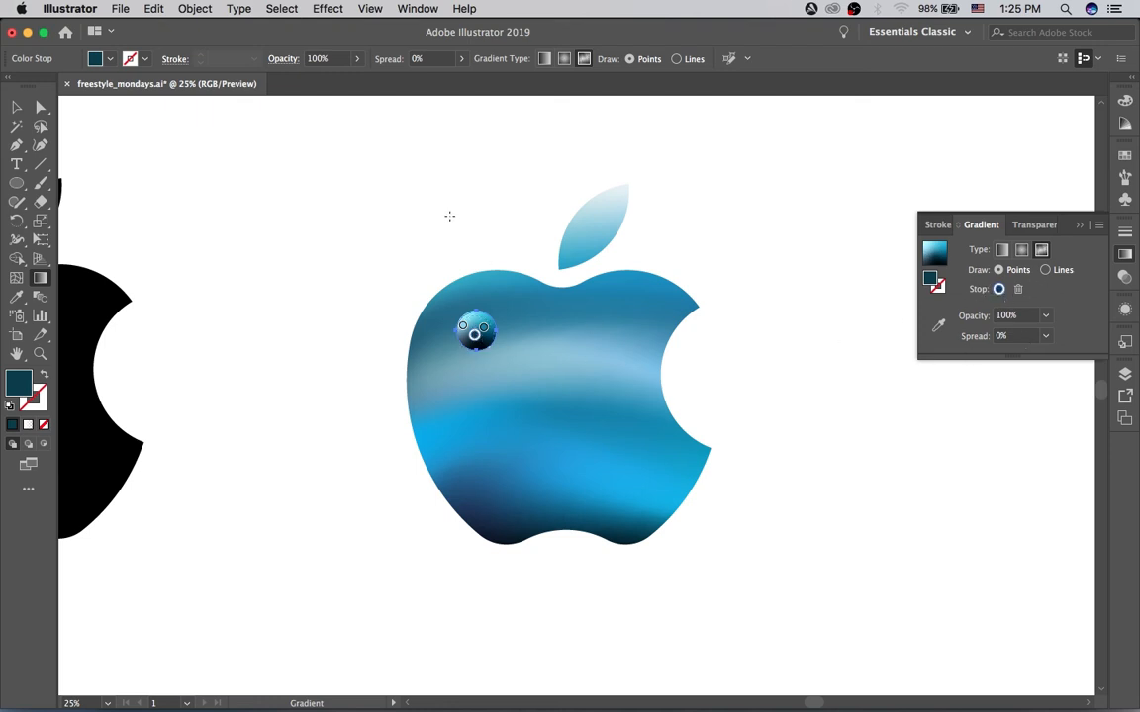
# Step: Shift the blue apple and circle slightly left, and move the circle down to the apple's dark lower-left area
pyautogui.press('v')
pyautogui.moveTo(423, 229); pyautogui.dragTo(472, 338)
pyautogui.click(392, 237)
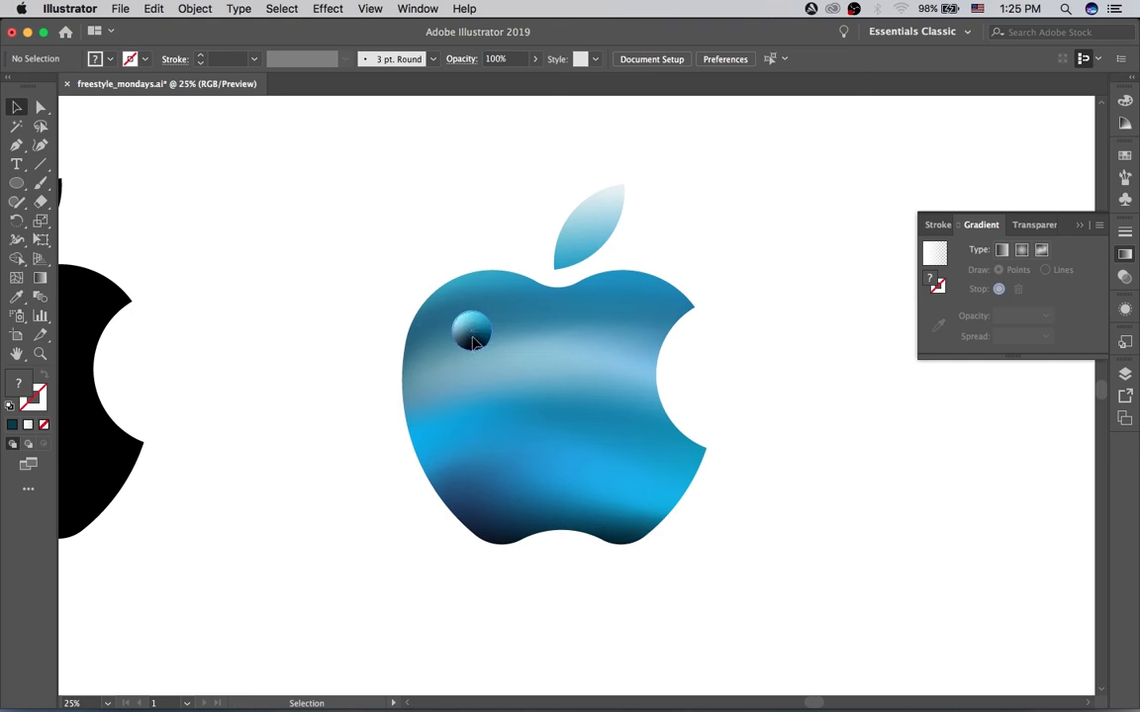
pyautogui.click(473, 342)
pyautogui.moveTo(476, 346); pyautogui.dragTo(503, 511)
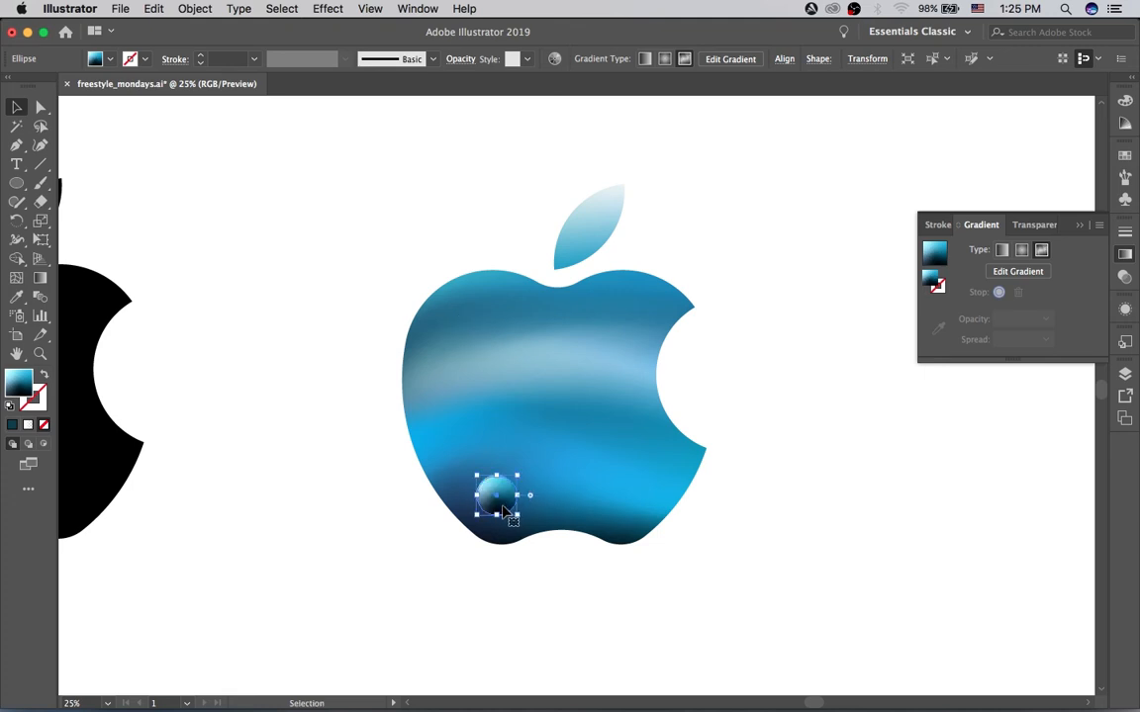
# Step: Set the circle's opacity to 49%
pyautogui.click(460, 63)
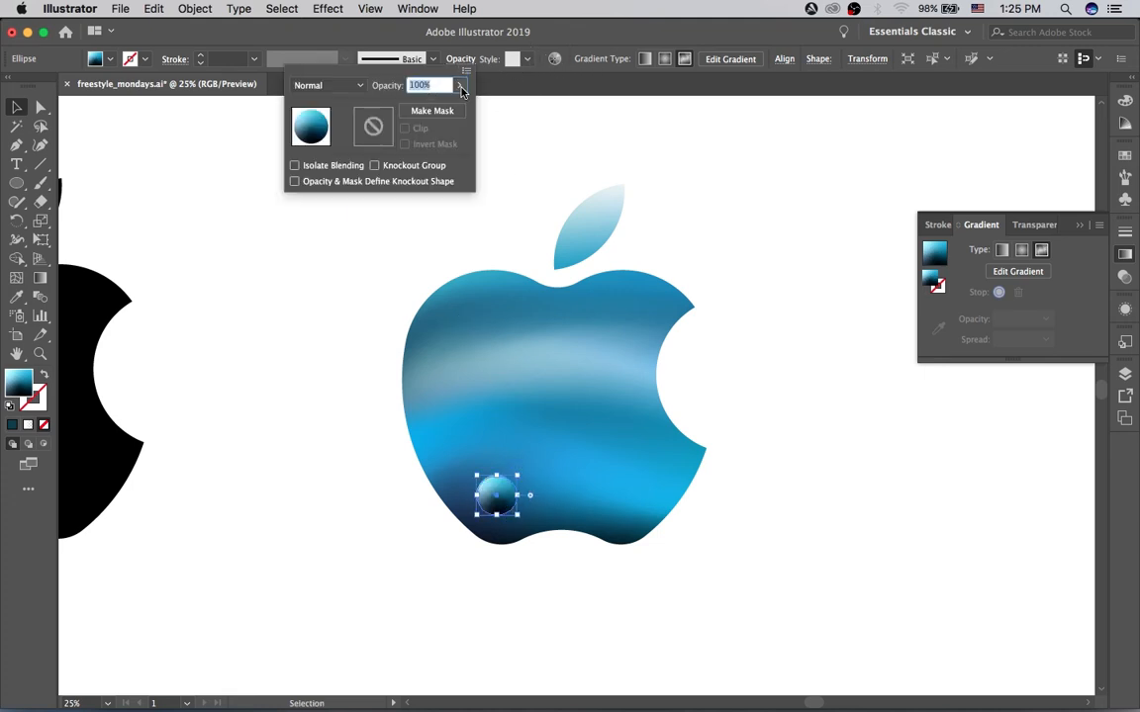
pyautogui.click(460, 87)
pyautogui.moveTo(405, 107); pyautogui.dragTo(416, 108)
pyautogui.click(307, 303)
pyautogui.click(459, 85)
pyautogui.moveTo(417, 106); pyautogui.dragTo(427, 107)
pyautogui.click(407, 225)
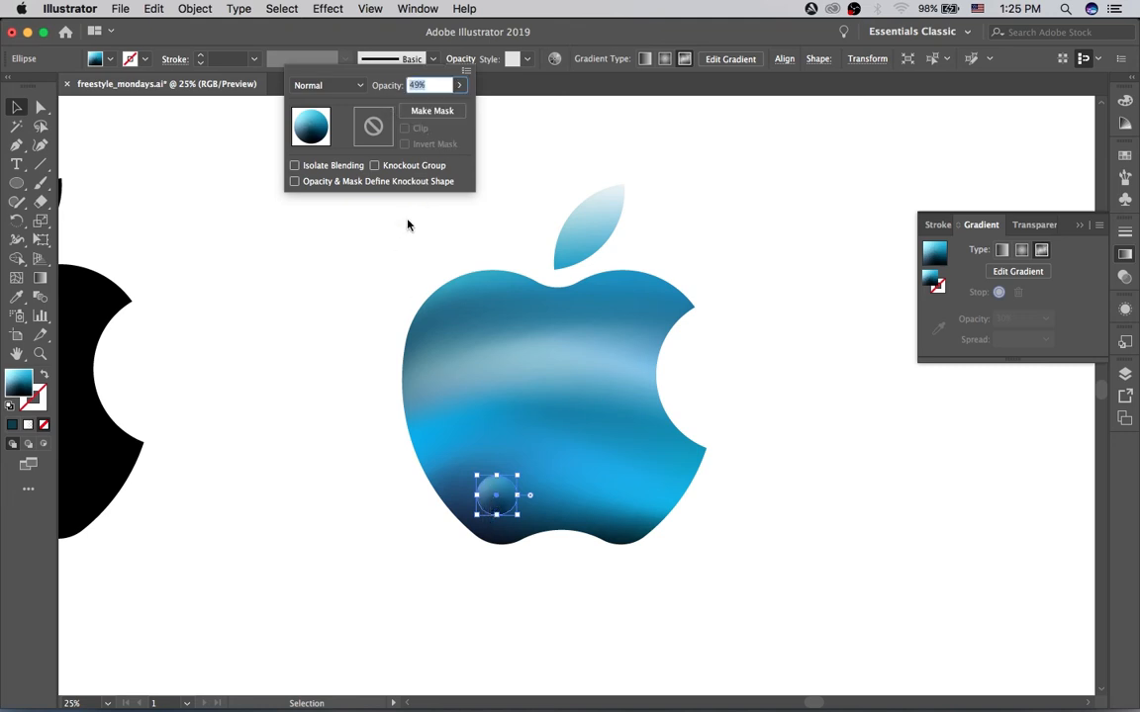
# Step: Move the translucent circle slightly up and left within the apple's lower-left area, and deselect it
pyautogui.click(495, 506)
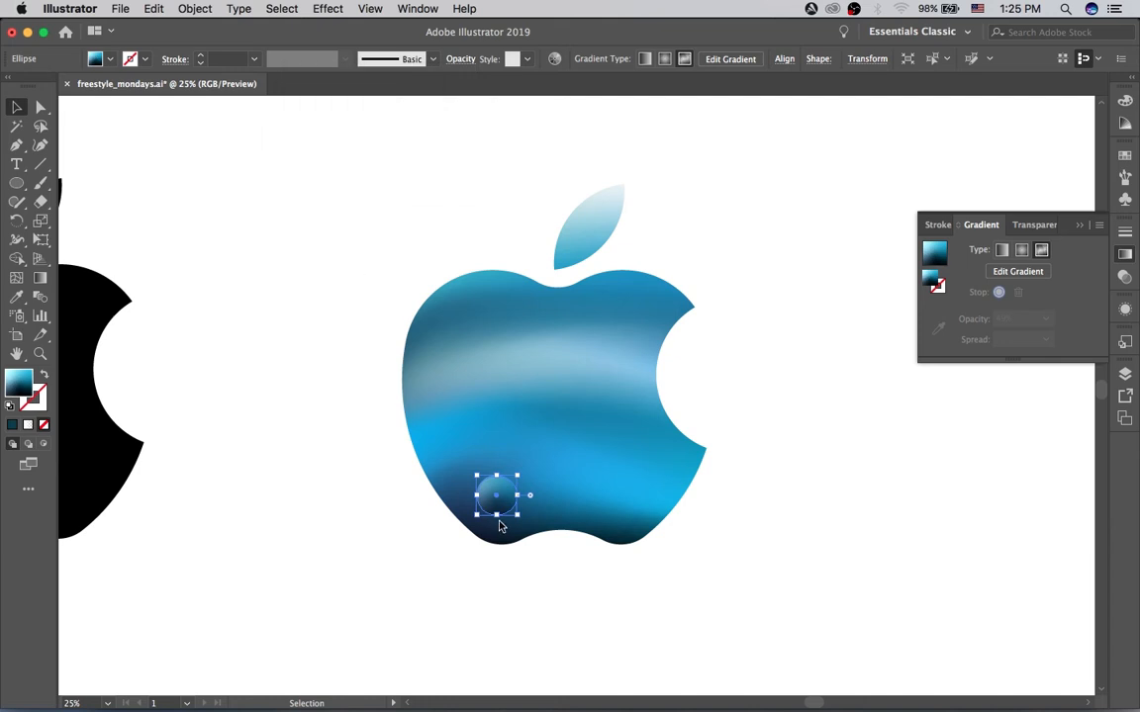
pyautogui.moveTo(498, 502); pyautogui.dragTo(477, 488)
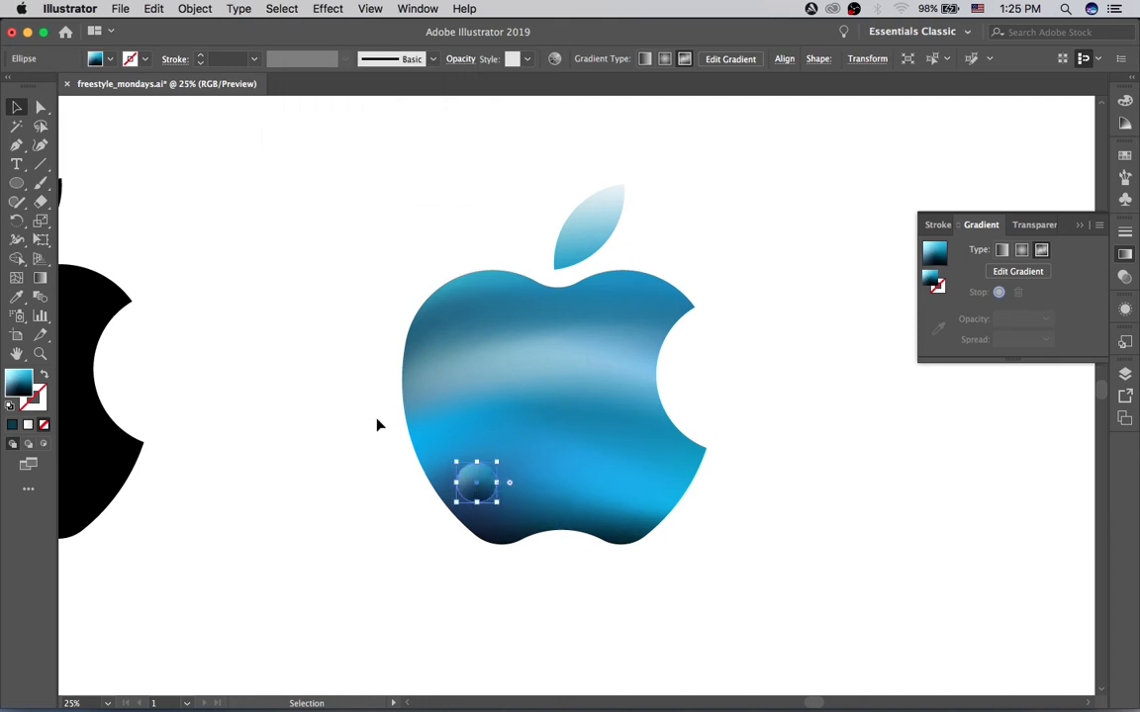
pyautogui.click(333, 389)
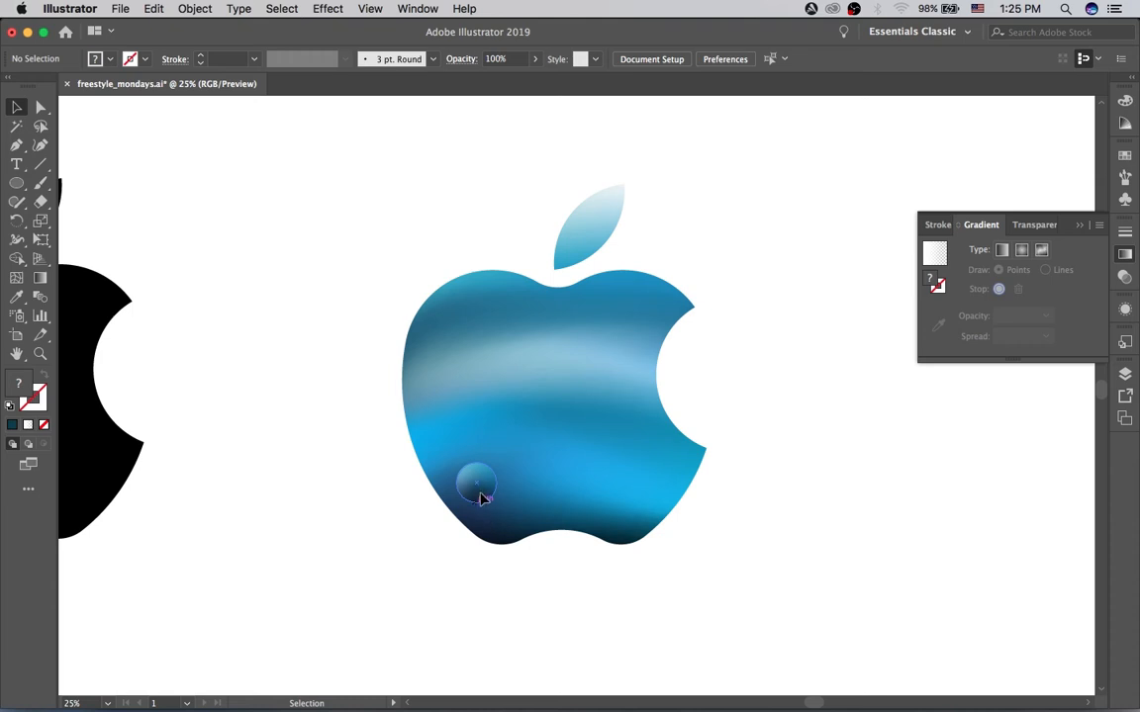
pyautogui.moveTo(480, 498); pyautogui.dragTo(484, 501)
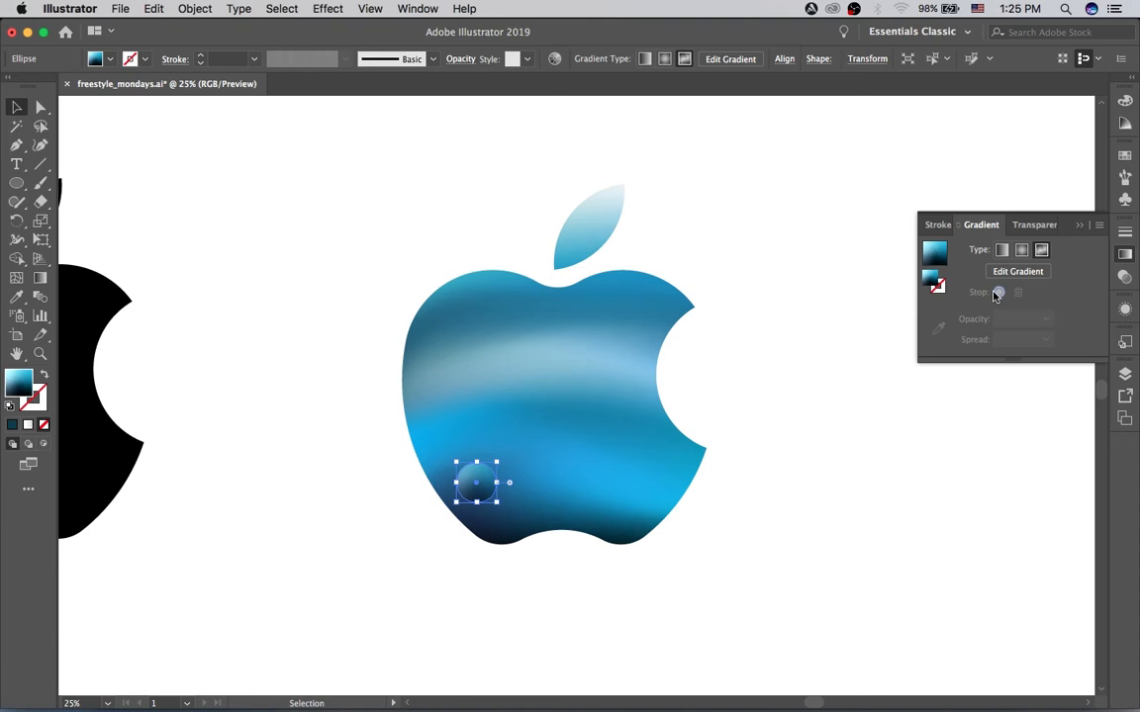
pyautogui.press('g')
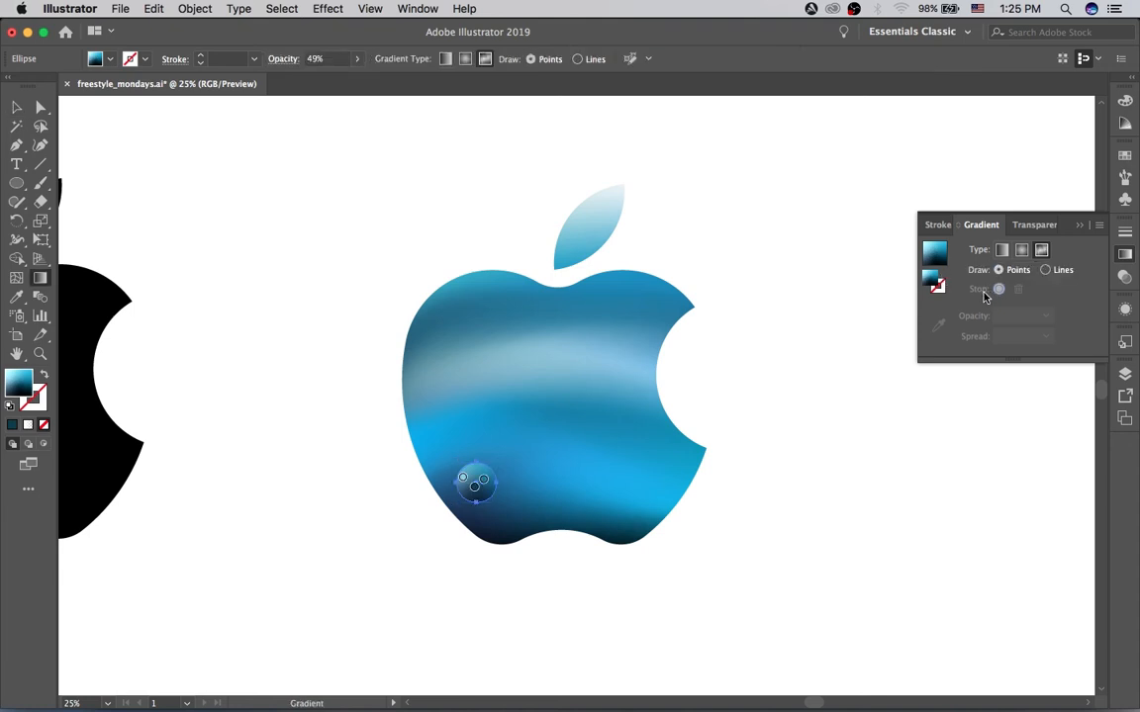
pyautogui.click(484, 500)
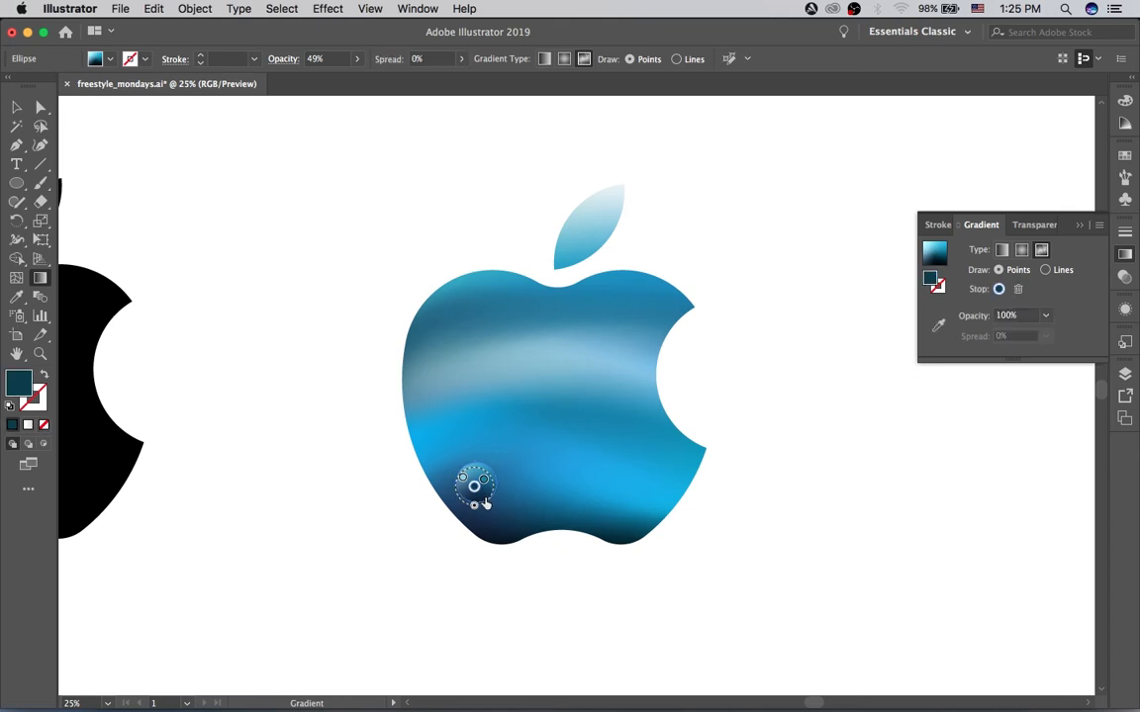
pyautogui.click(477, 502)
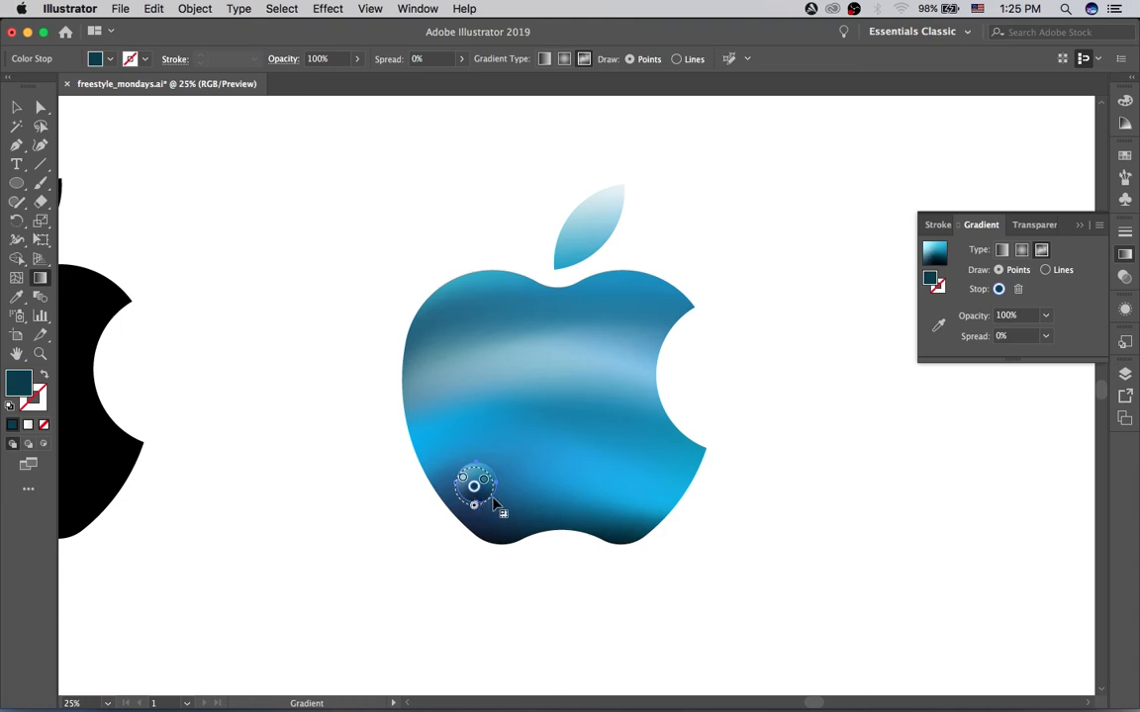
pyautogui.press('space')
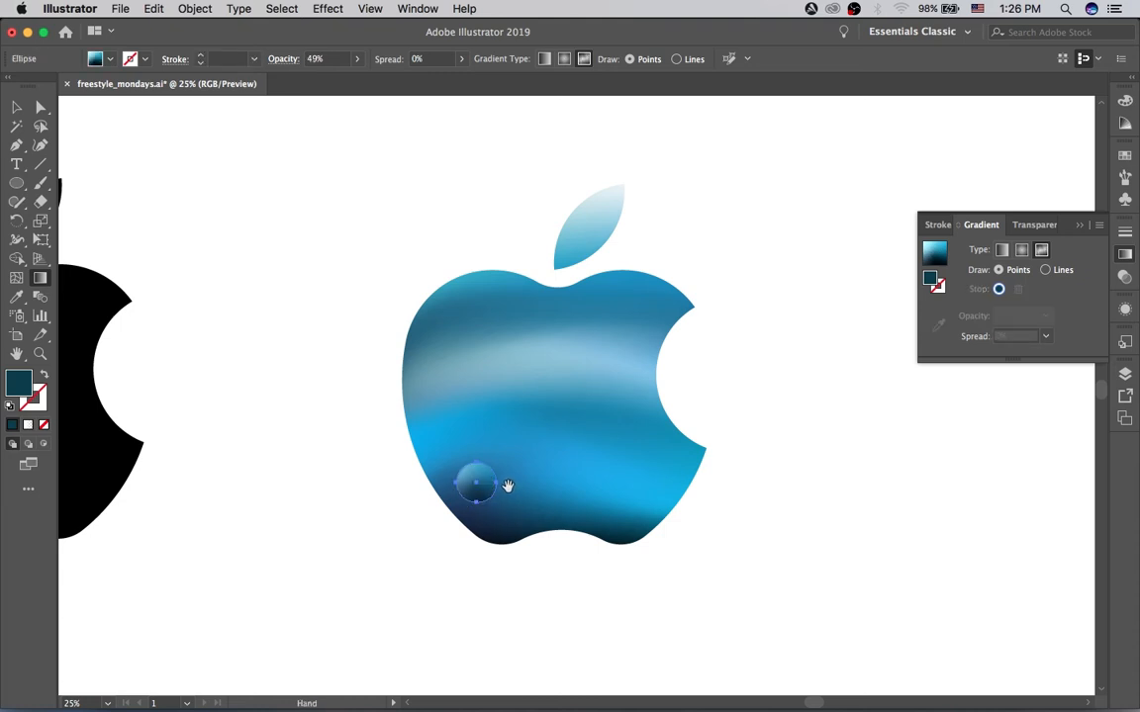
pyautogui.press('m')
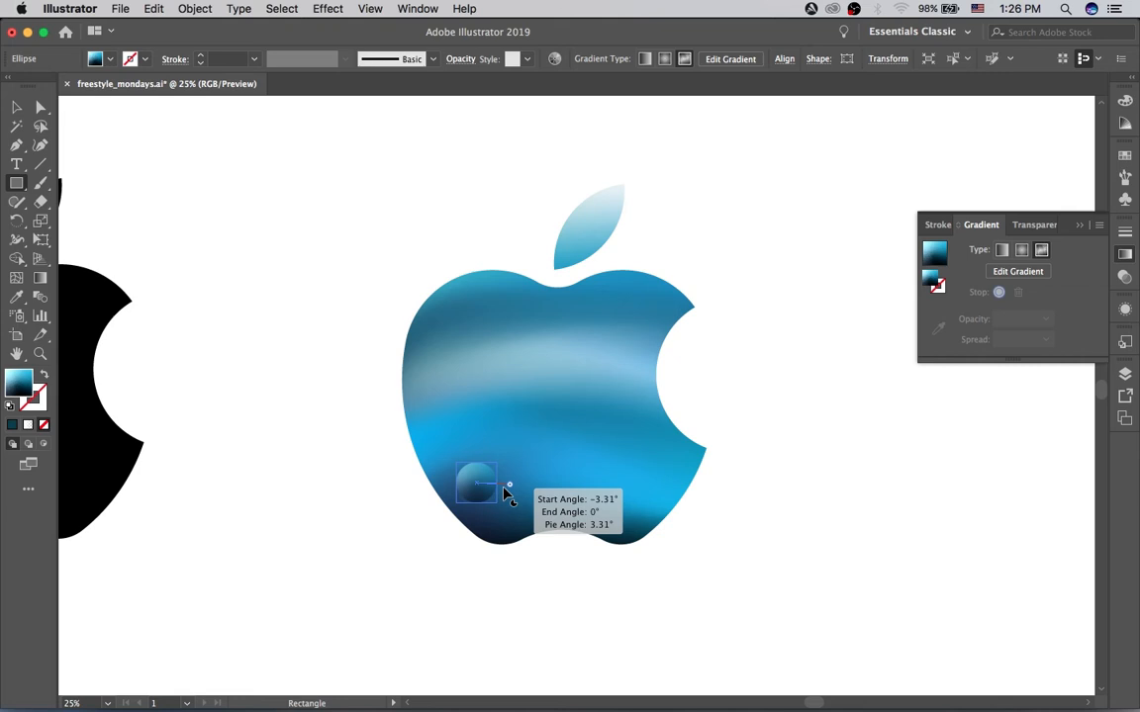
# Step: Edit the circle's freeform gradient in Points mode and add a white color stop in its lower-right part
pyautogui.press('super+equal')
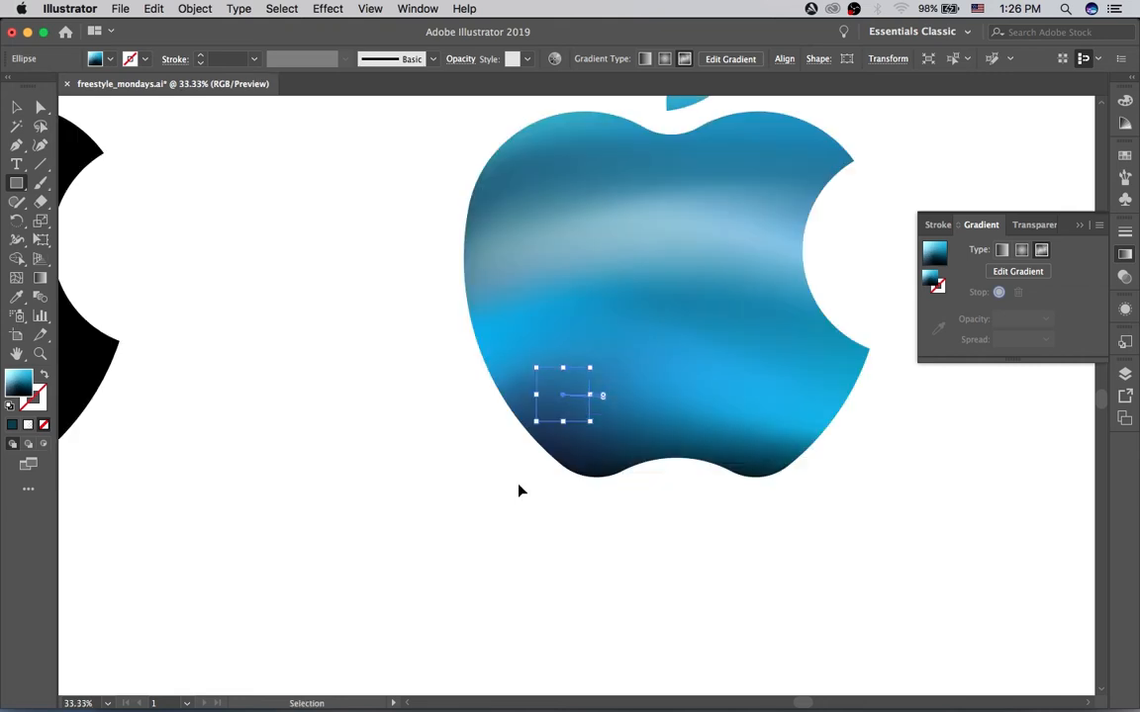
pyautogui.press('super+equal')
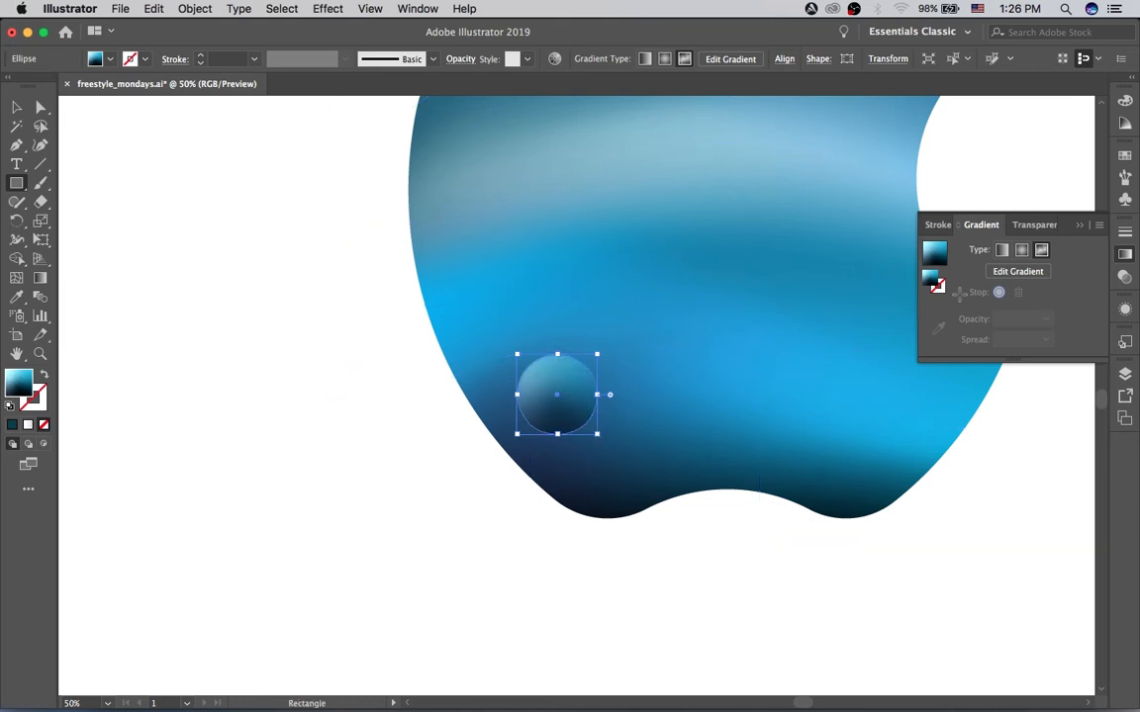
pyautogui.click(1018, 271)
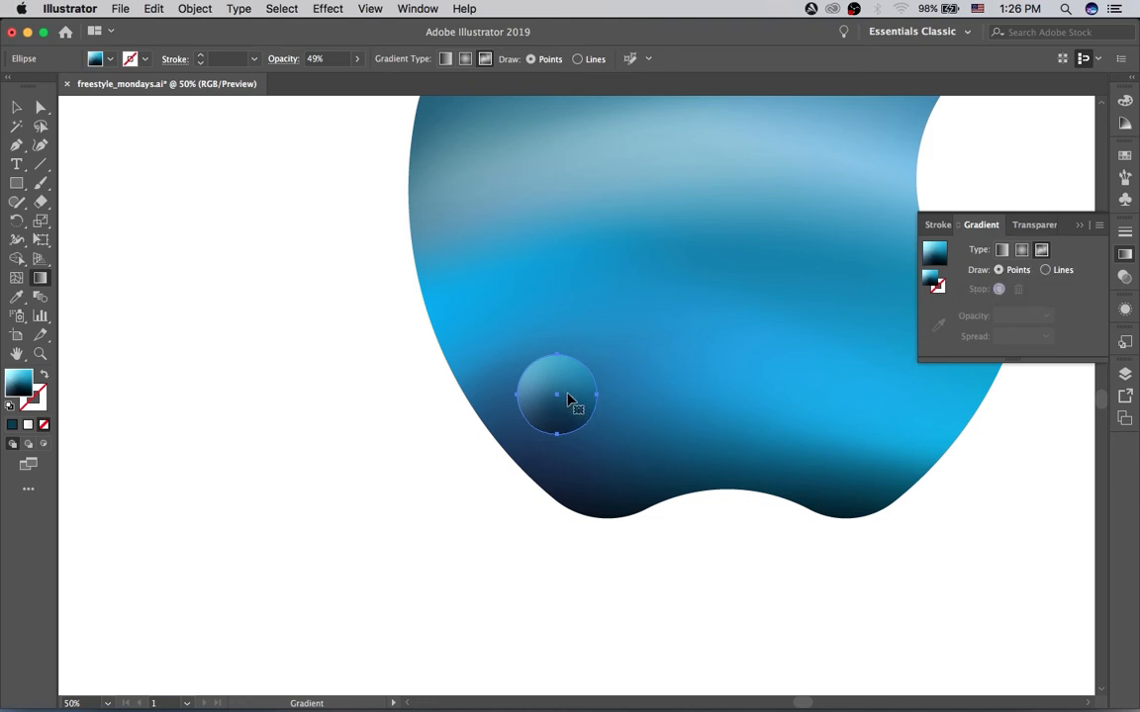
pyautogui.press('v')
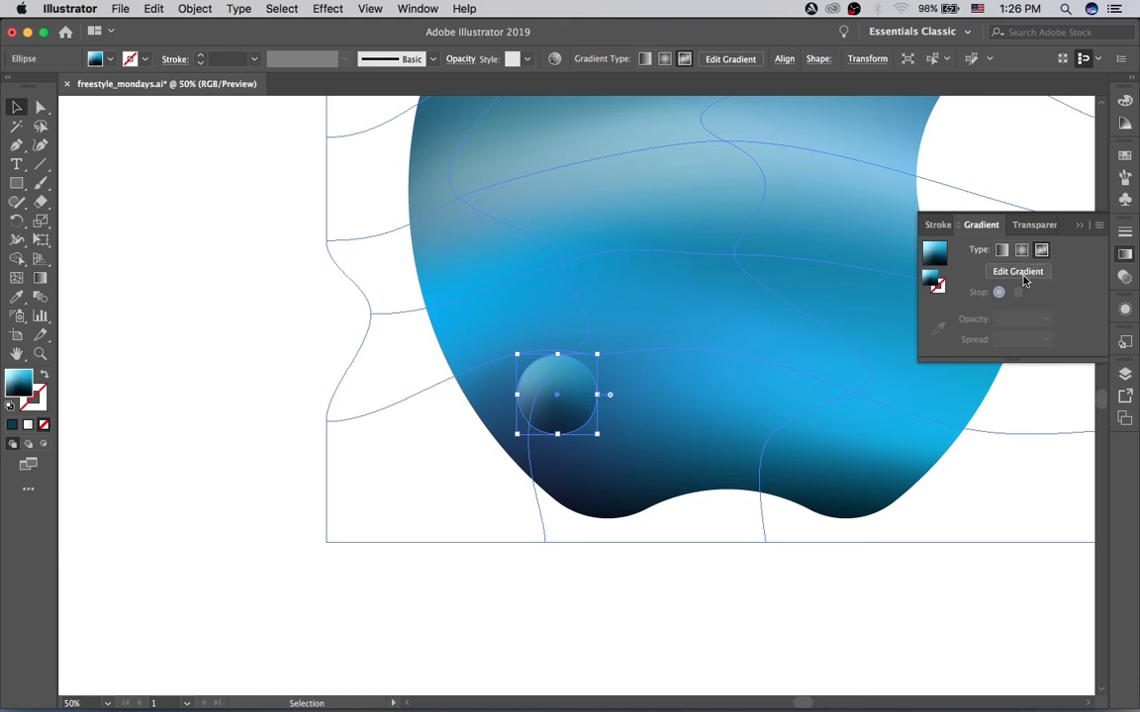
pyautogui.click(1019, 274)
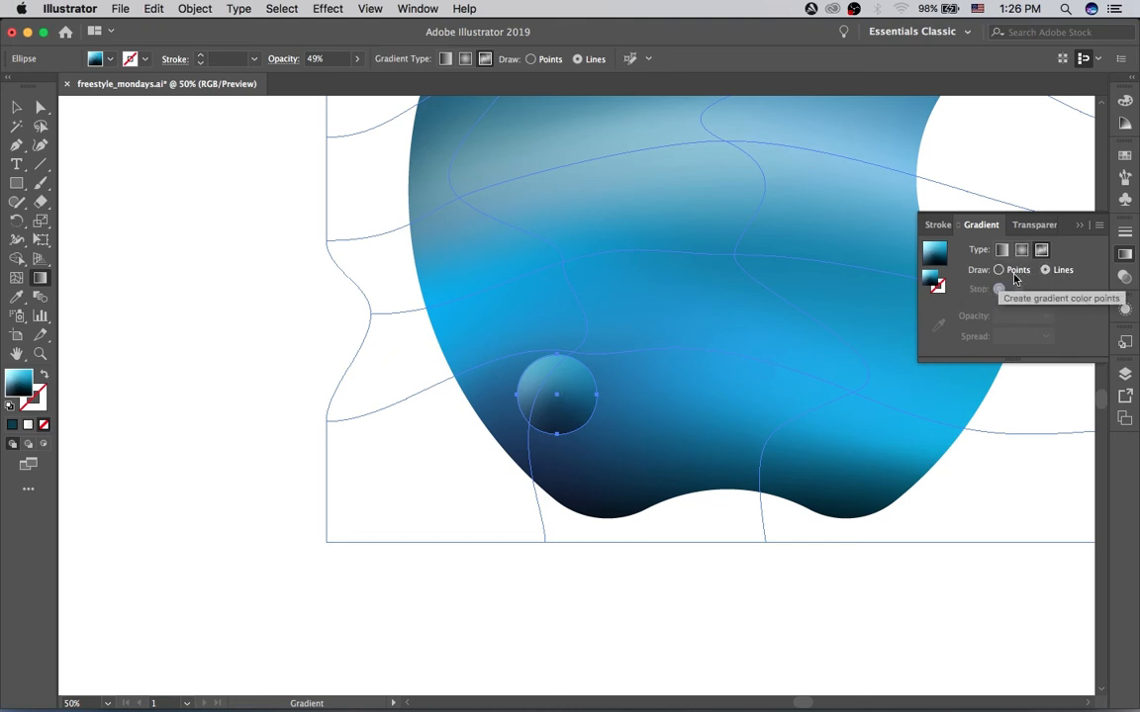
pyautogui.keyDown('super'); pyautogui.click(572, 403); pyautogui.keyUp('super')
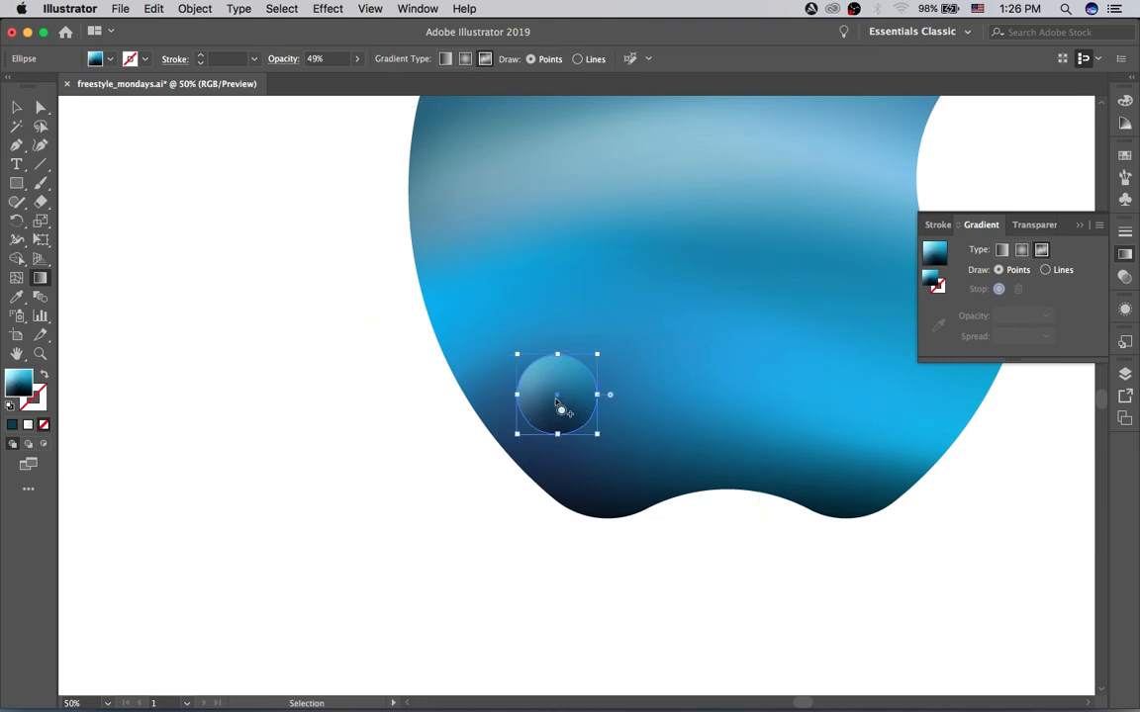
pyautogui.press('g')
pyautogui.moveTo(558, 410); pyautogui.dragTo(572, 413)
pyautogui.click(573, 414)
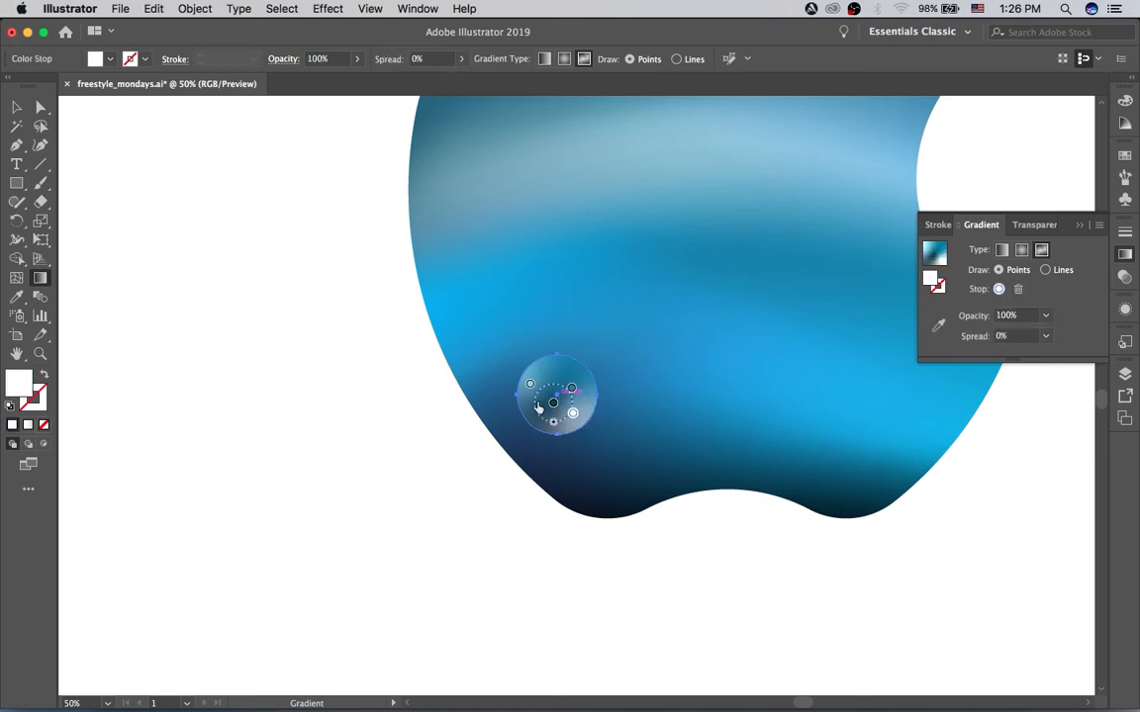
# Step: Move the circle's dark central stop slightly up and left, and shift the white stop to the circle's bottom edge
pyautogui.moveTo(551, 402); pyautogui.dragTo(549, 394)
pyautogui.click(573, 414)
pyautogui.moveTo(572, 414)
pyautogui.mouseDown()
pyautogui.moveTo(560, 410)
pyautogui.moveTo(561, 427)
pyautogui.mouseUp()
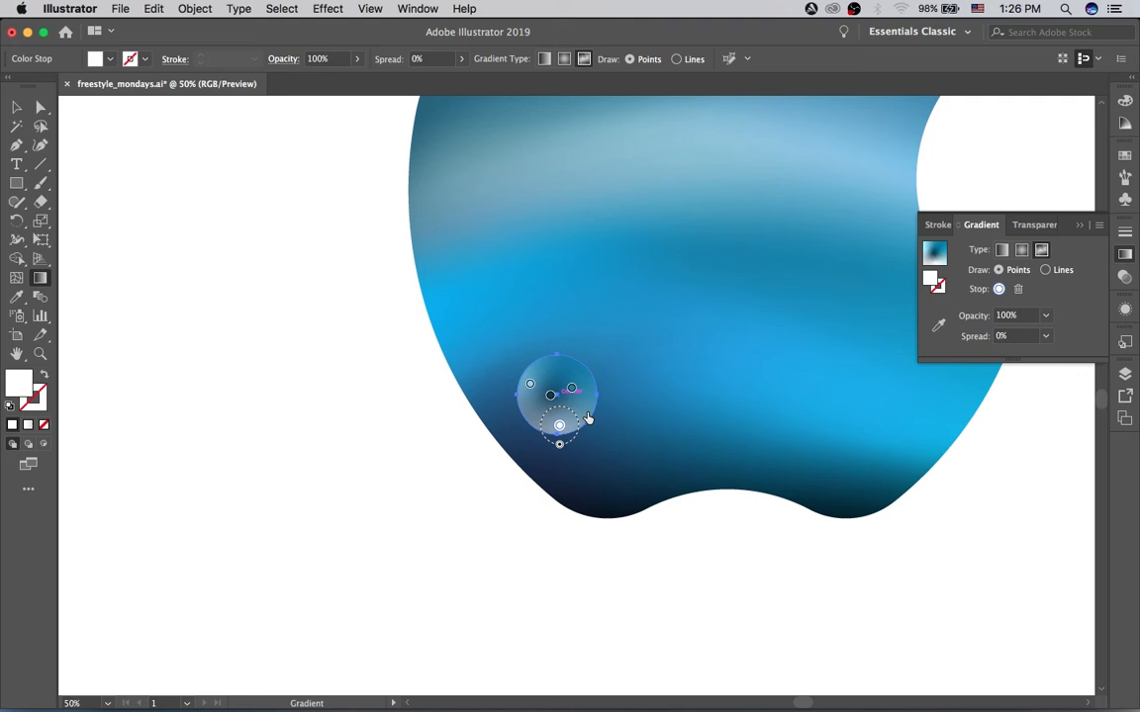
# Step: Collapse the gradient settings and deselect the circle to show both apple logos without outlines
pyautogui.click(982, 224)
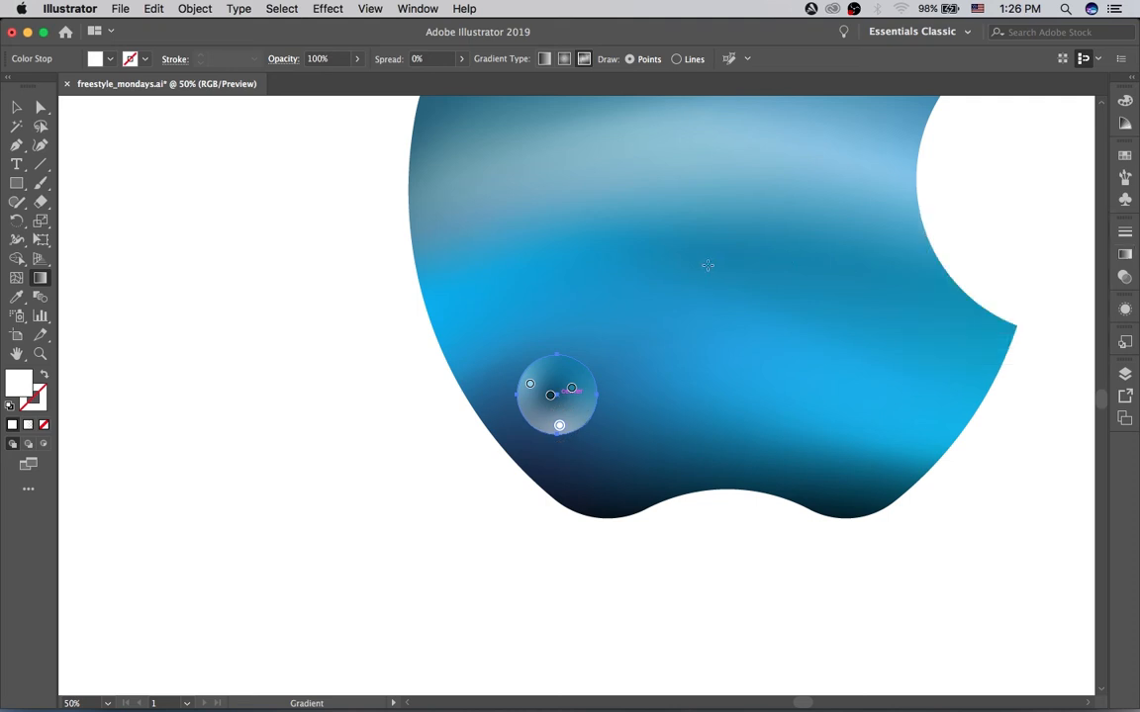
pyautogui.scroll(-3, 683, 268)
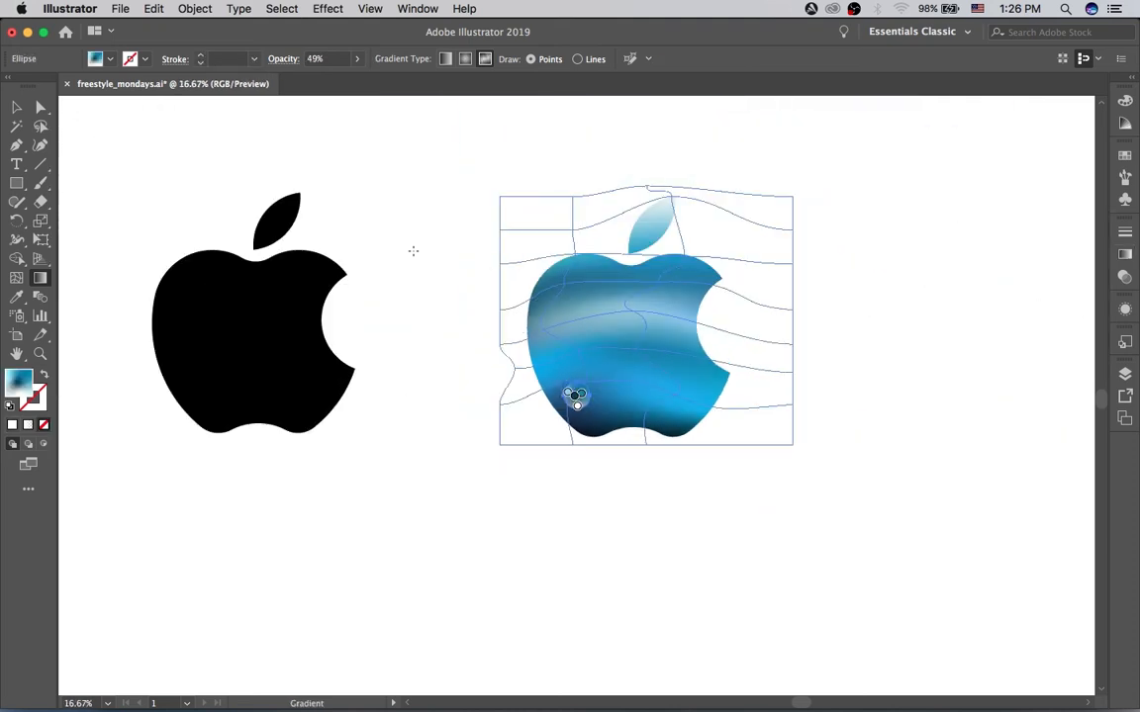
pyautogui.press('v')
pyautogui.click(463, 250)
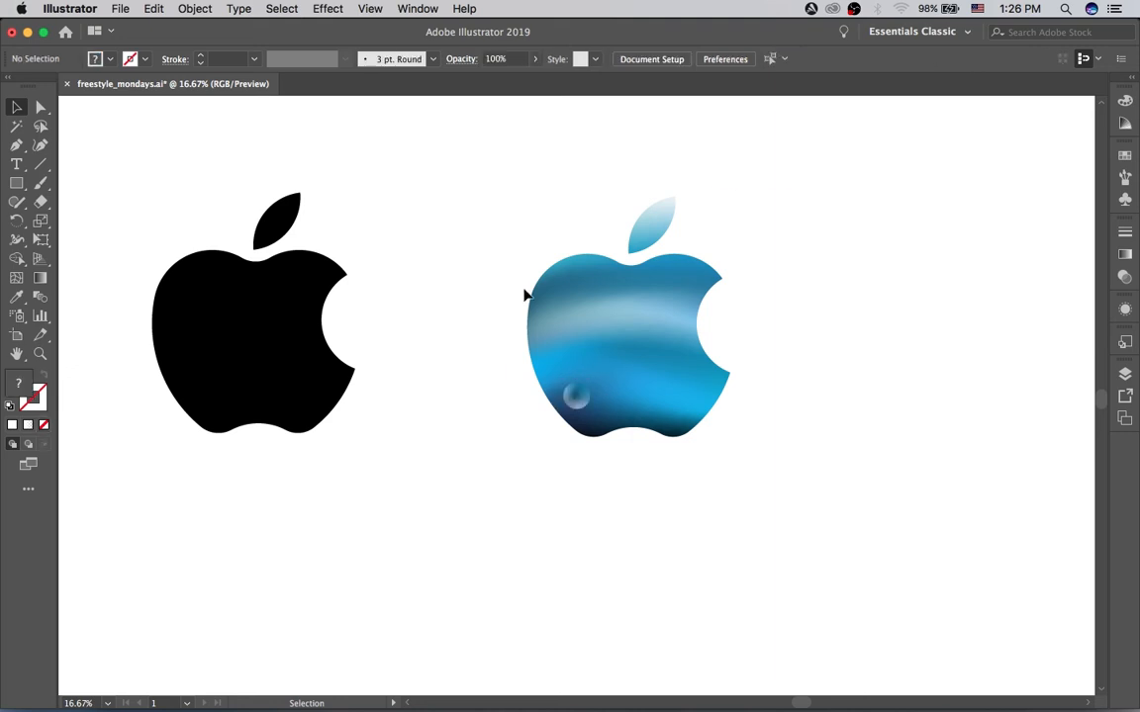
# Step: Move the translucent circle to the apple's lower-left edge, slightly above its former position
pyautogui.moveTo(574, 404); pyautogui.dragTo(526, 400)
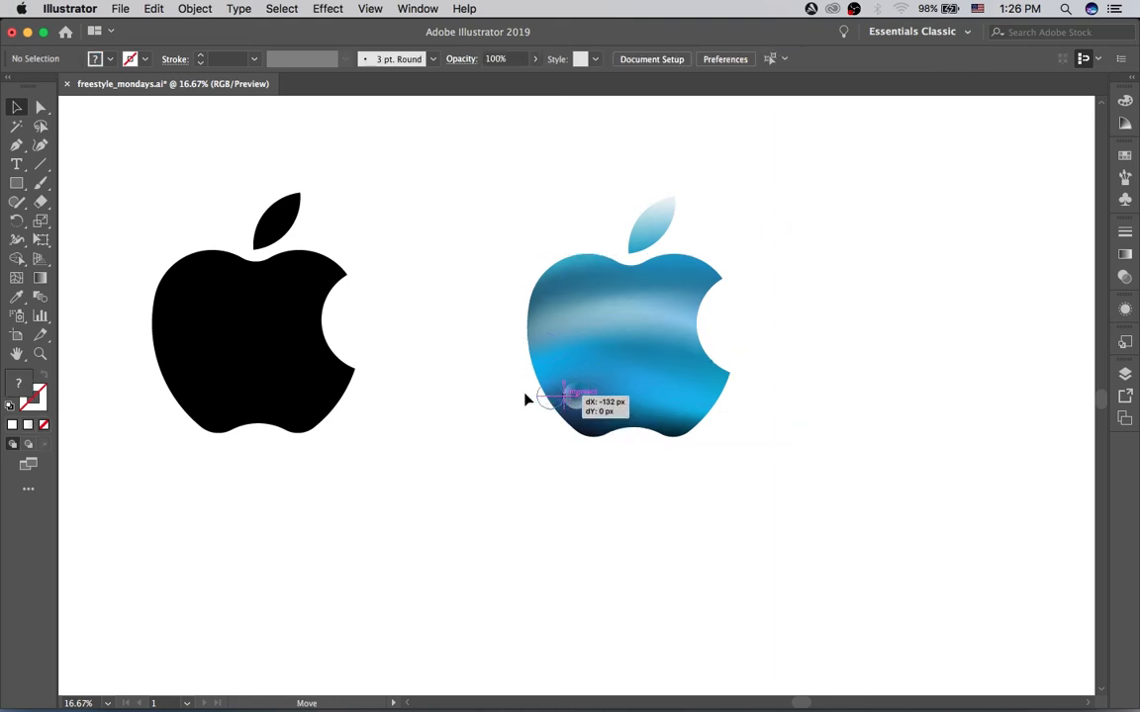
pyautogui.click(471, 319)
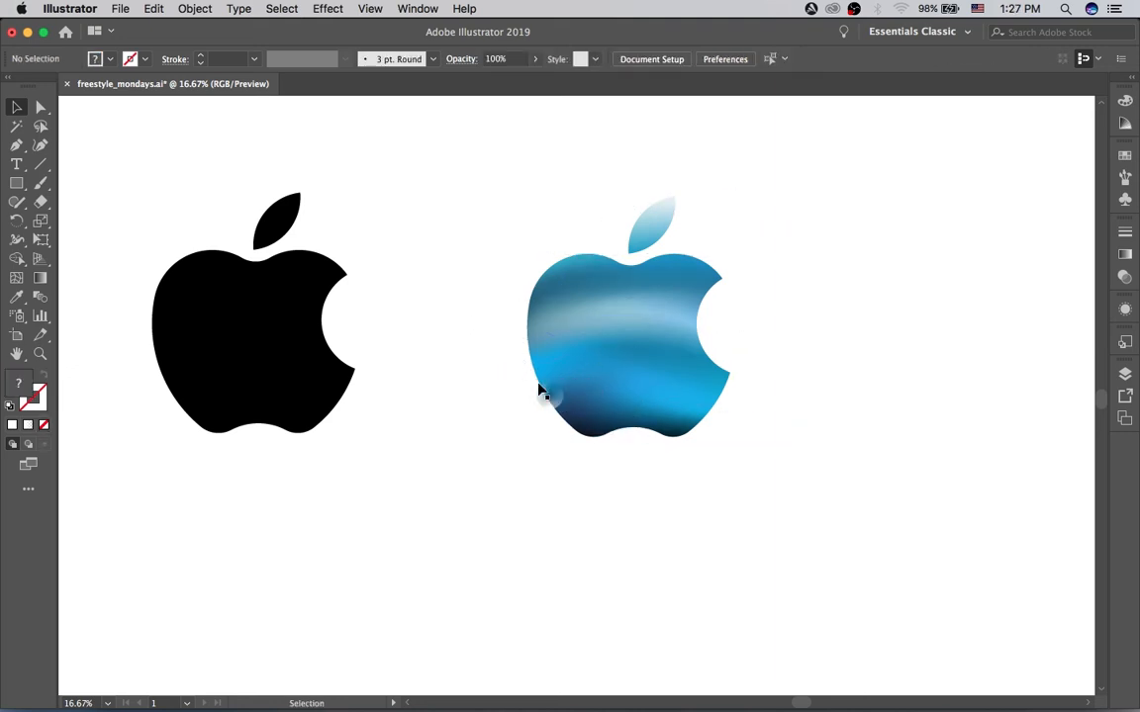
pyautogui.moveTo(550, 404)
pyautogui.mouseDown()
pyautogui.moveTo(547, 395)
pyautogui.moveTo(557, 412)
pyautogui.mouseUp()
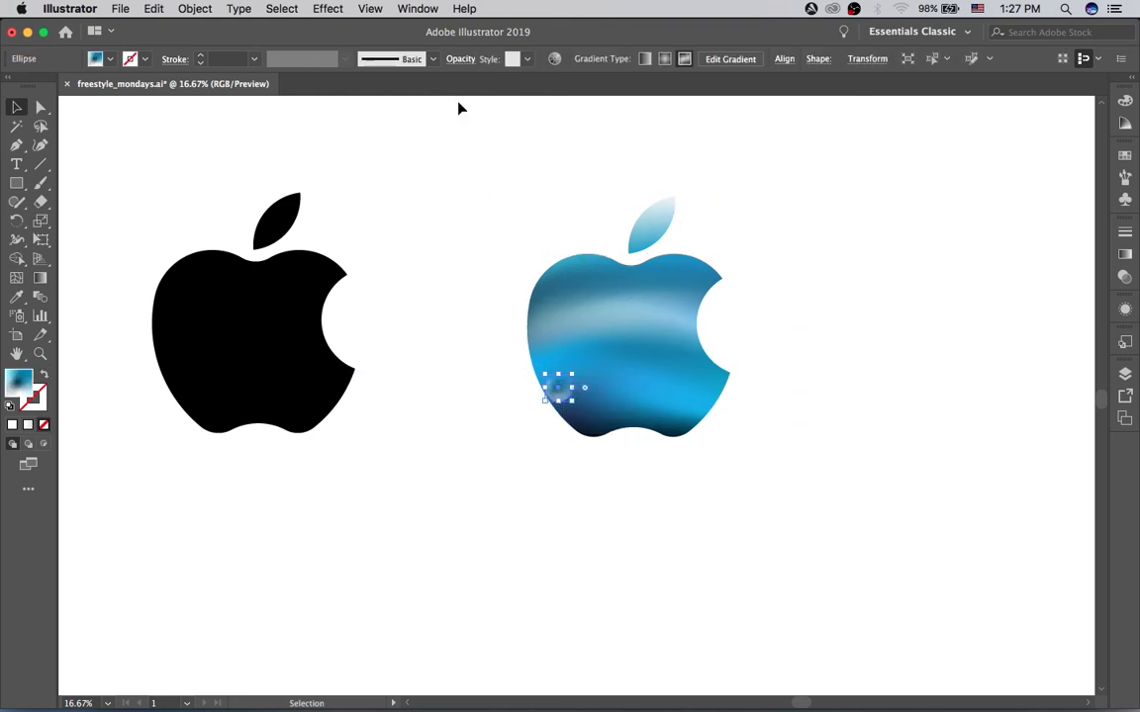
# Step: Raise the lower-left circle's opacity to 73% and deselect it
pyautogui.click(471, 61)
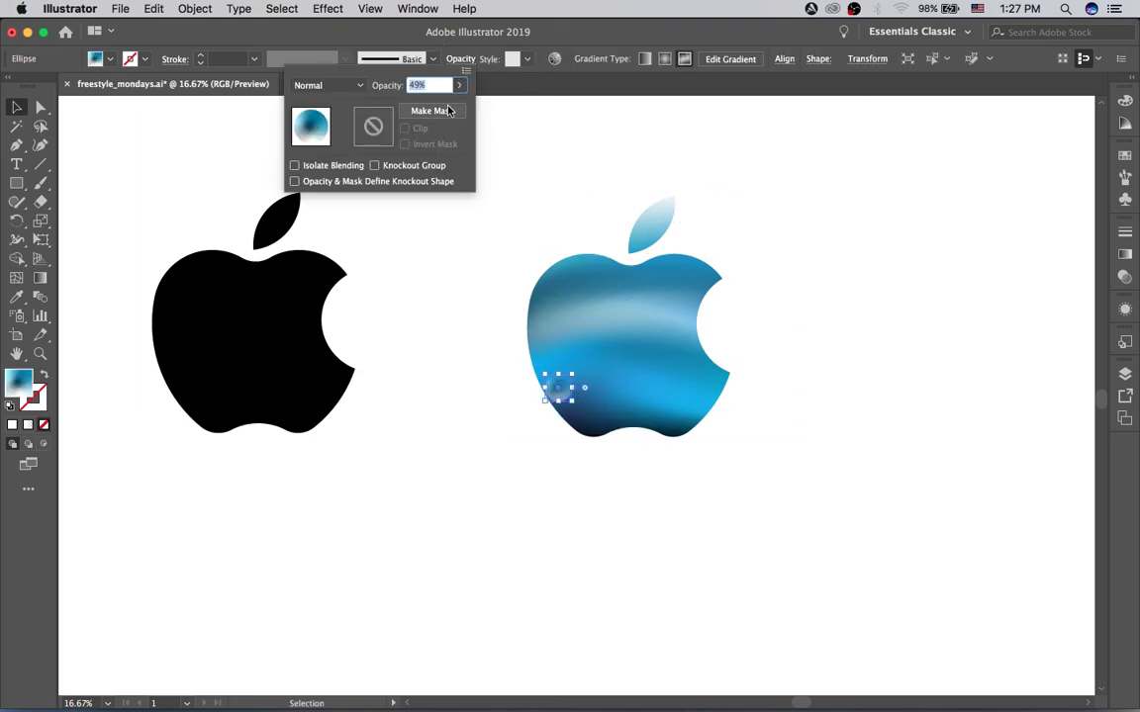
pyautogui.click(459, 86)
pyautogui.click(440, 107)
pyautogui.click(439, 188)
pyautogui.click(481, 232)
pyautogui.click(467, 246)
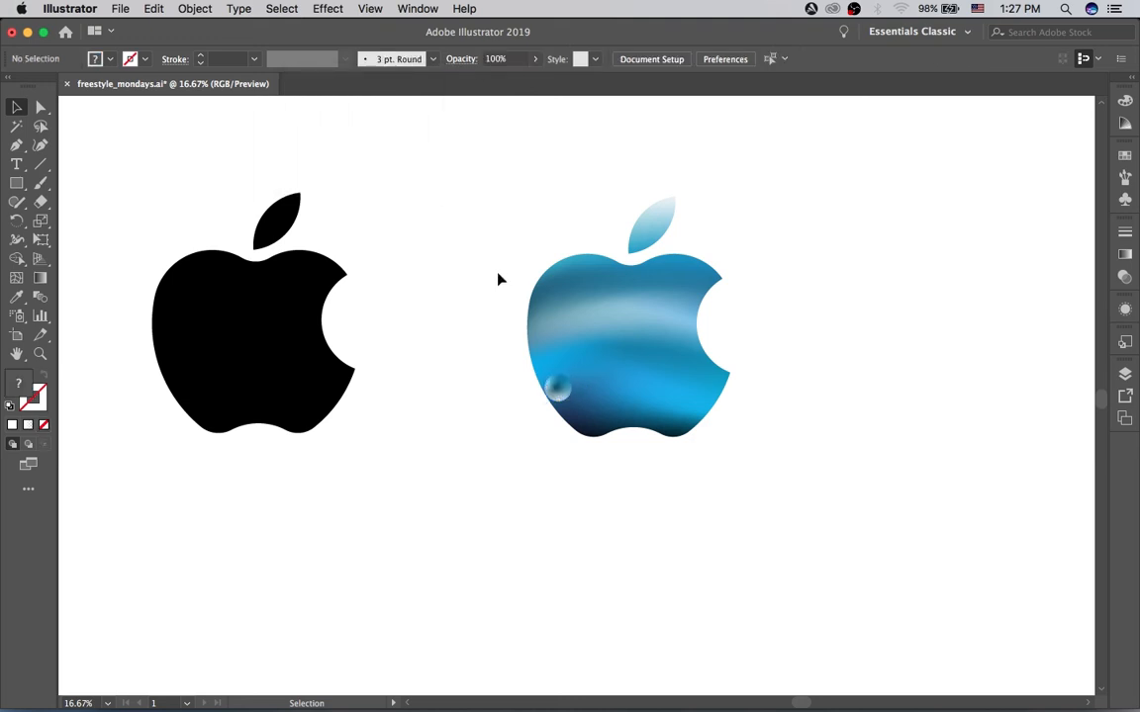
# Step: Duplicate the circle into the apple's lower-right area, enlarging the copy and slightly shrinking the original
pyautogui.moveTo(559, 389); pyautogui.dragTo(677, 430)
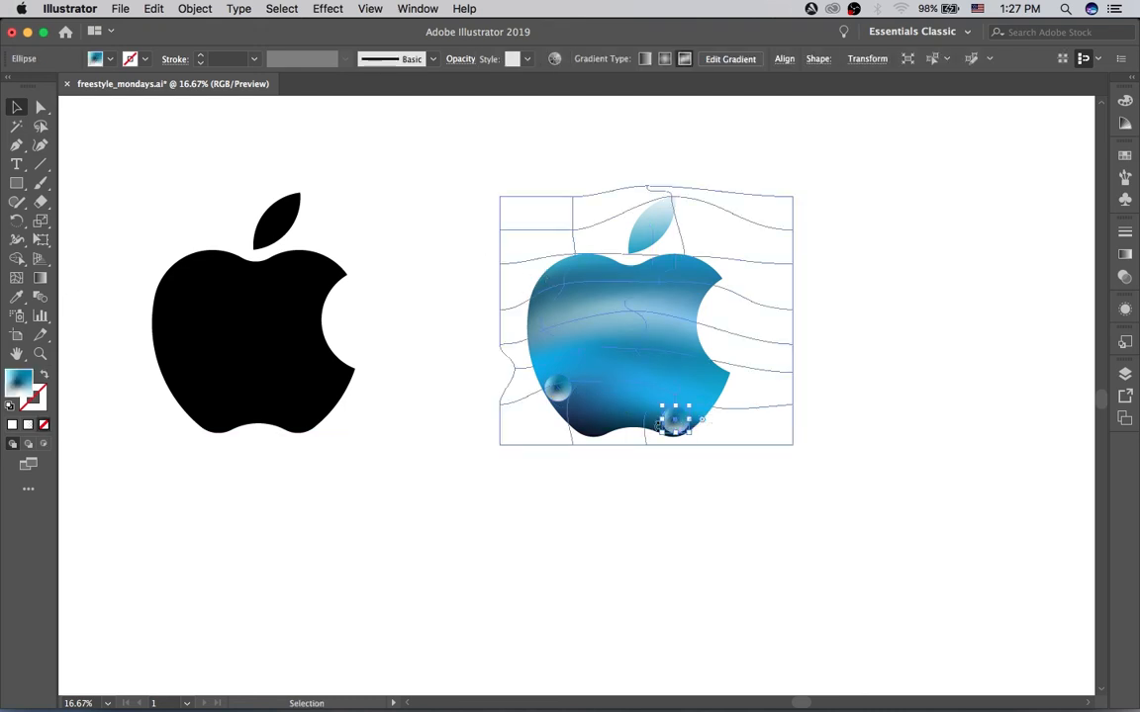
pyautogui.moveTo(661, 407)
pyautogui.mouseDown()
pyautogui.moveTo(649, 395)
pyautogui.moveTo(673, 416)
pyautogui.moveTo(669, 408)
pyautogui.mouseUp()
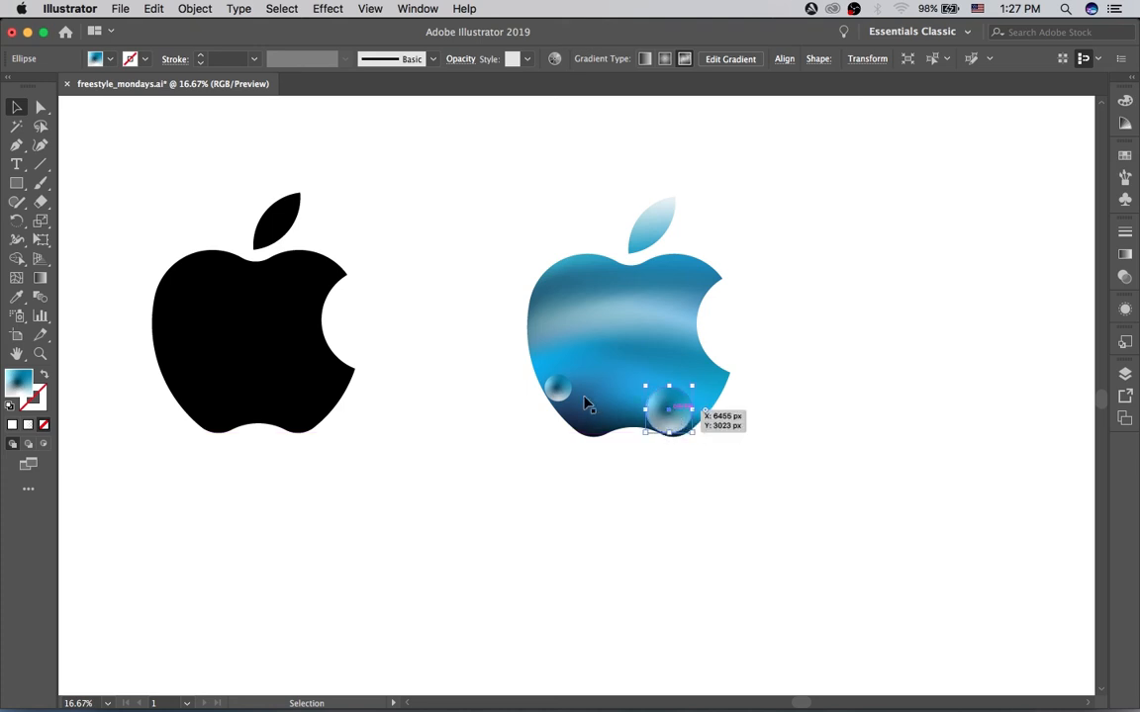
pyautogui.moveTo(561, 388); pyautogui.dragTo(568, 392)
pyautogui.click(465, 294)
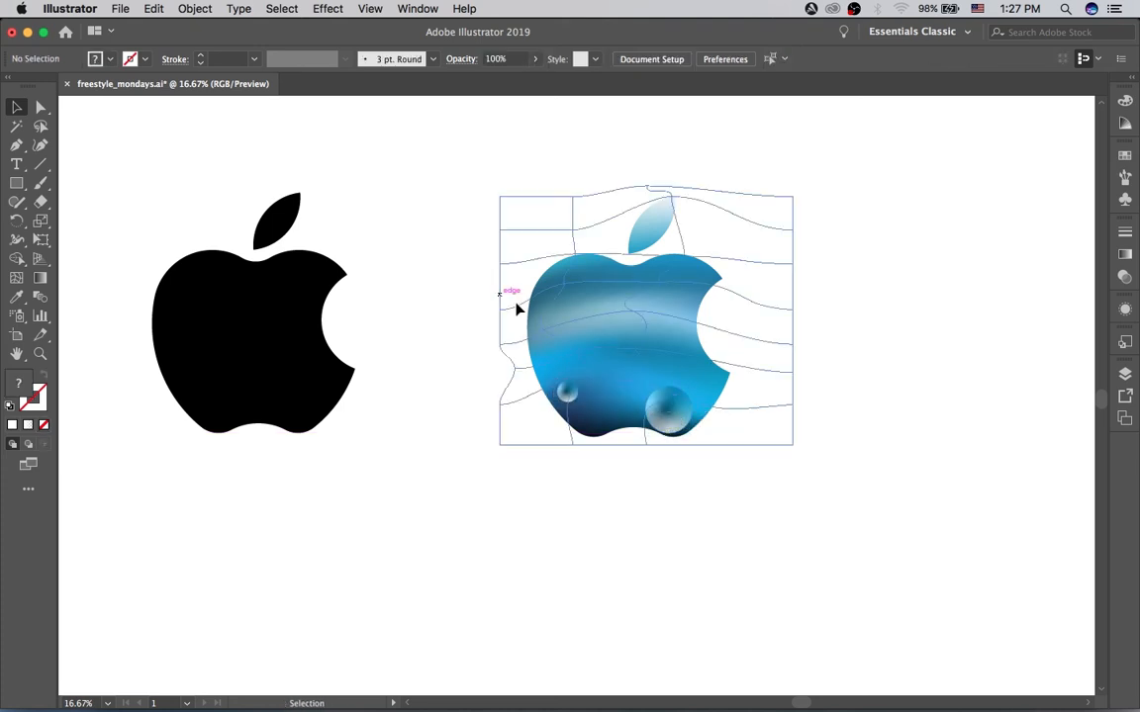
# Step: Move the large circle slightly up and right within the apple's lower-right area, and deselect it
pyautogui.click(615, 321)
pyautogui.click(732, 331)
pyautogui.click(648, 382)
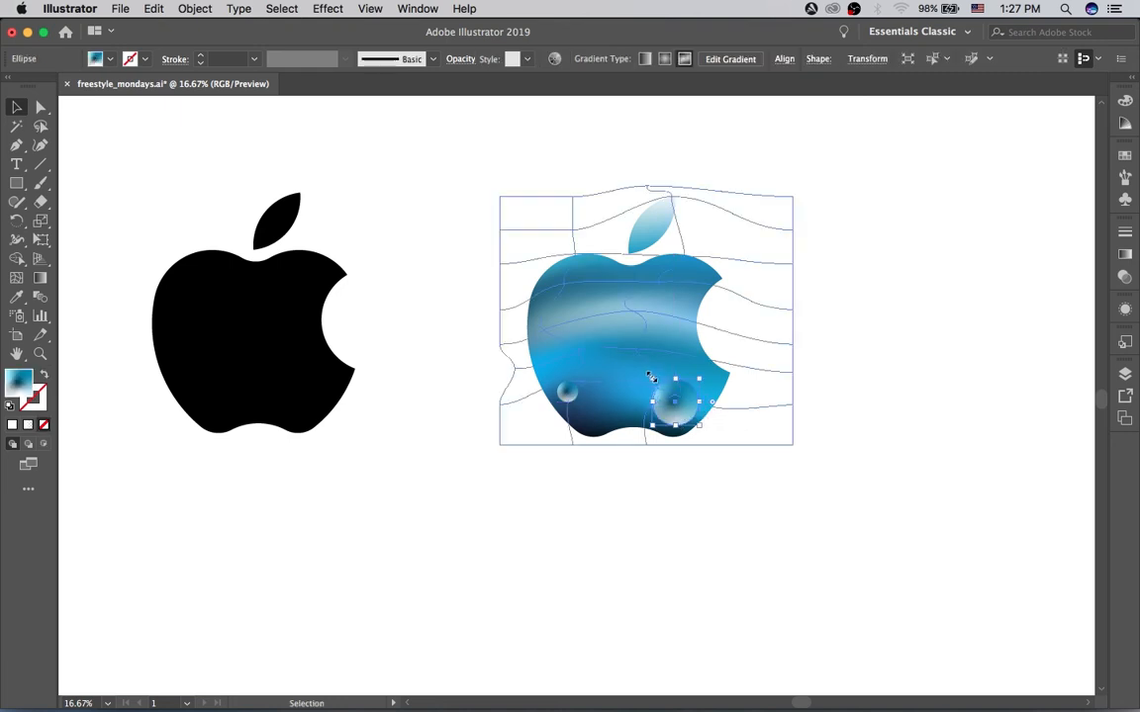
pyautogui.moveTo(647, 375); pyautogui.dragTo(641, 390)
pyautogui.click(788, 467)
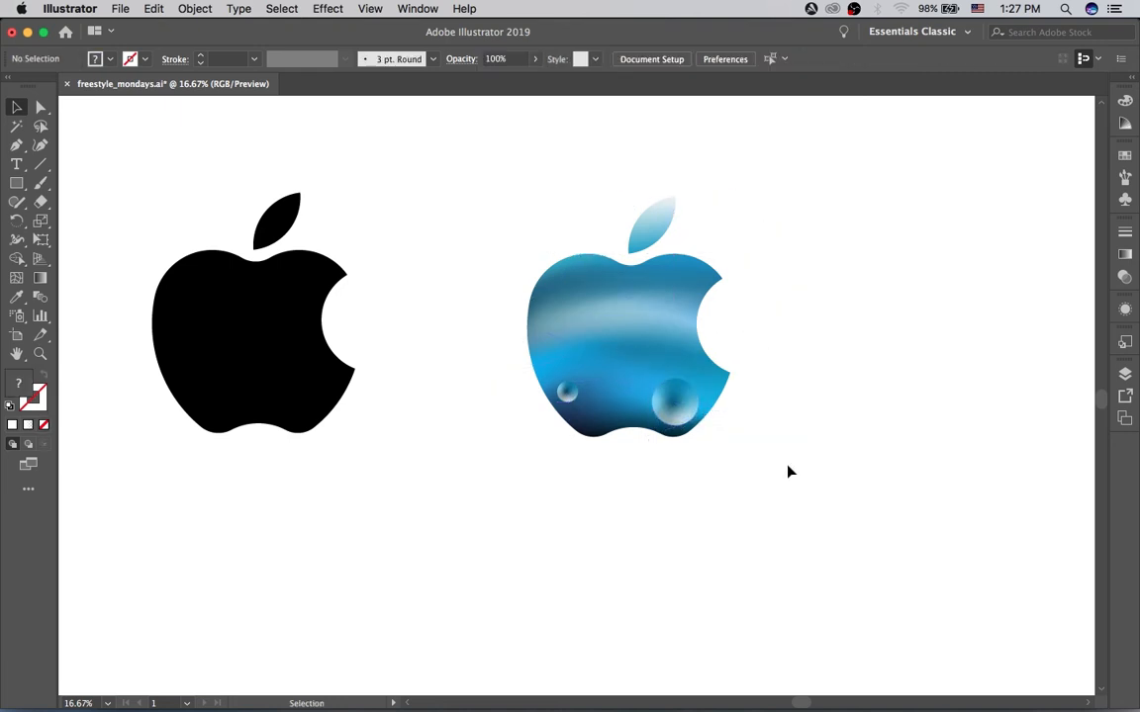
# Step: Duplicate the small lower-left circle into the middle of the apple and make the copy smaller
pyautogui.moveTo(567, 396); pyautogui.dragTo(672, 287)
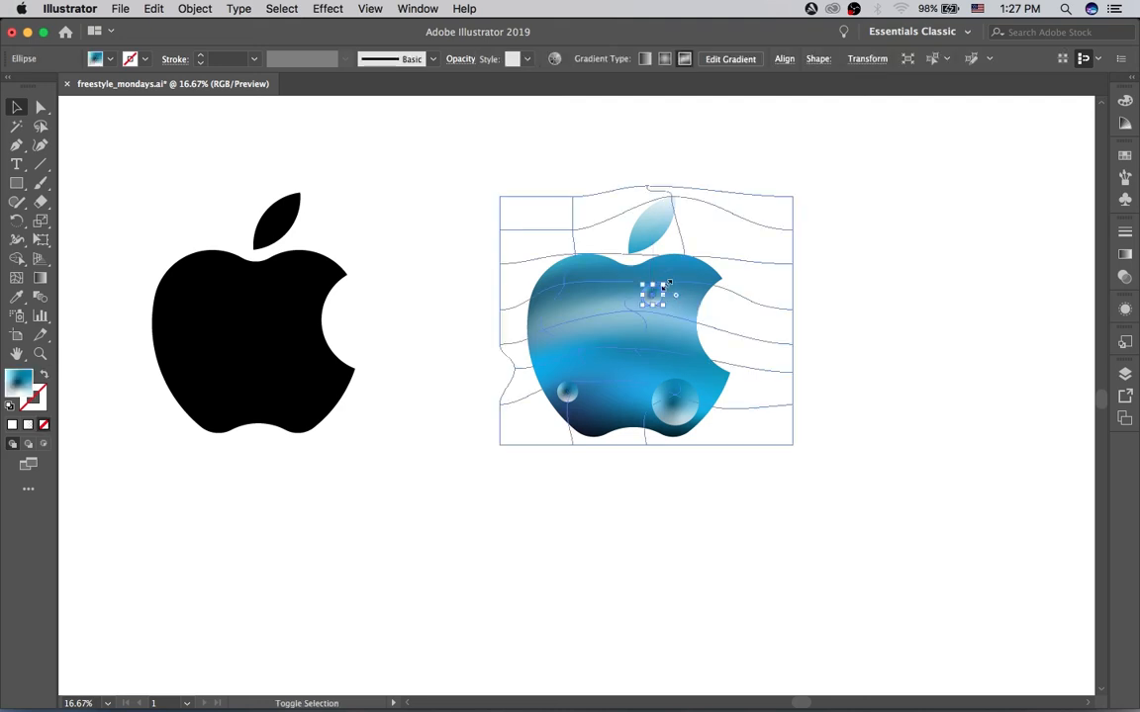
pyautogui.click(822, 333)
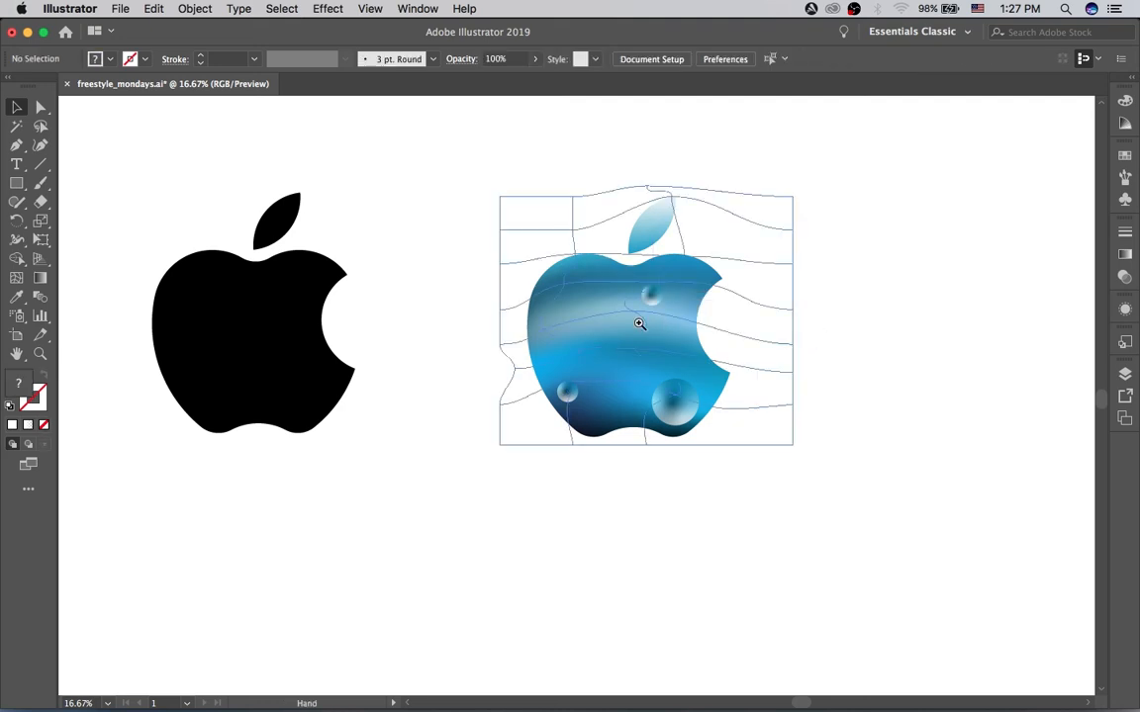
pyautogui.press('super+equal')
pyautogui.moveTo(605, 340); pyautogui.dragTo(565, 427)
pyautogui.click(722, 392)
pyautogui.click(437, 246)
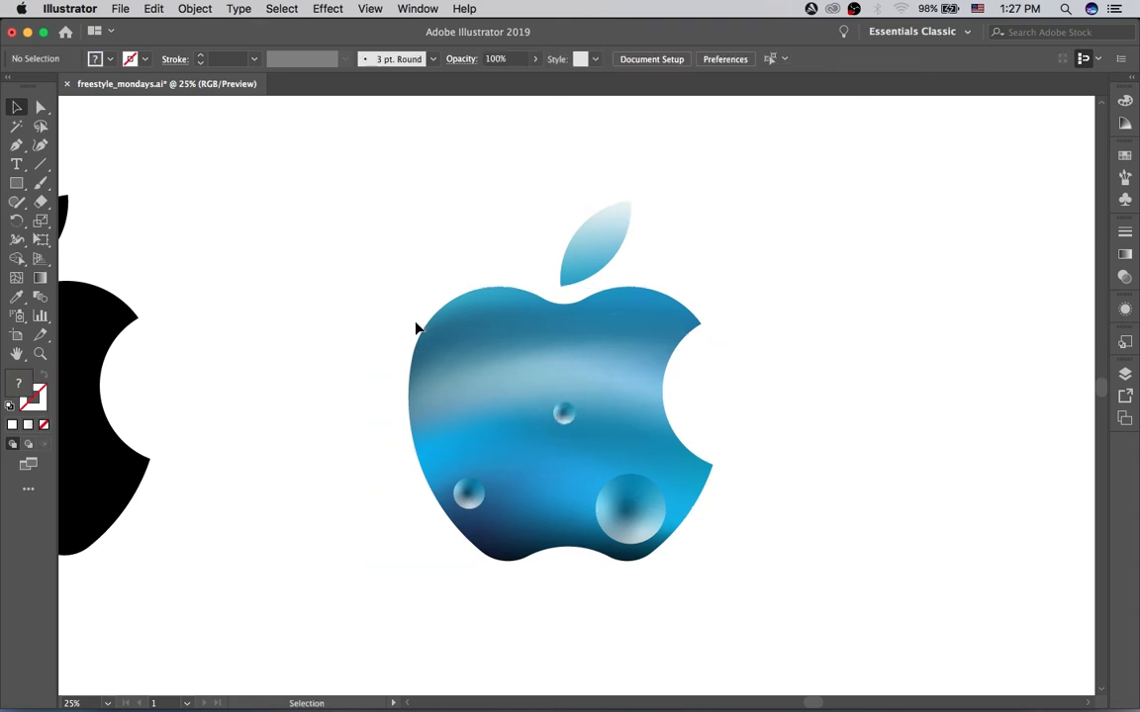
# Step: Start a curved Pen path that bulges outside the apple's upper-left edge, and adjust its anchors and handle
pyautogui.press('p')
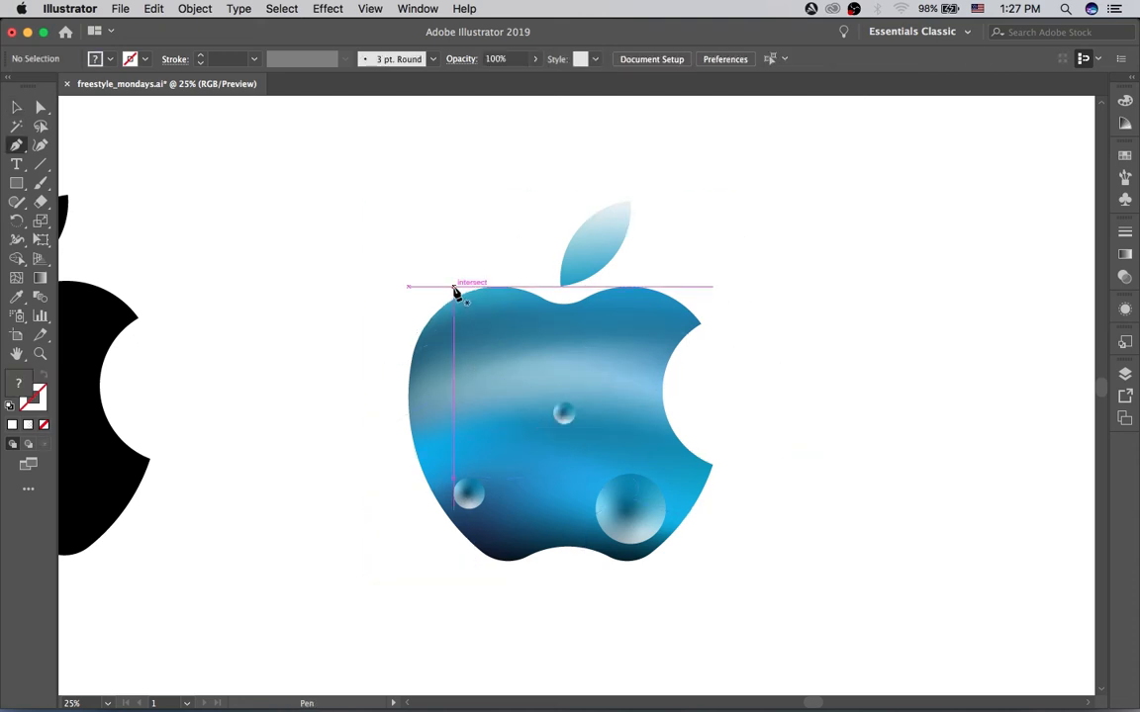
pyautogui.click(460, 296)
pyautogui.moveTo(394, 316); pyautogui.dragTo(456, 418)
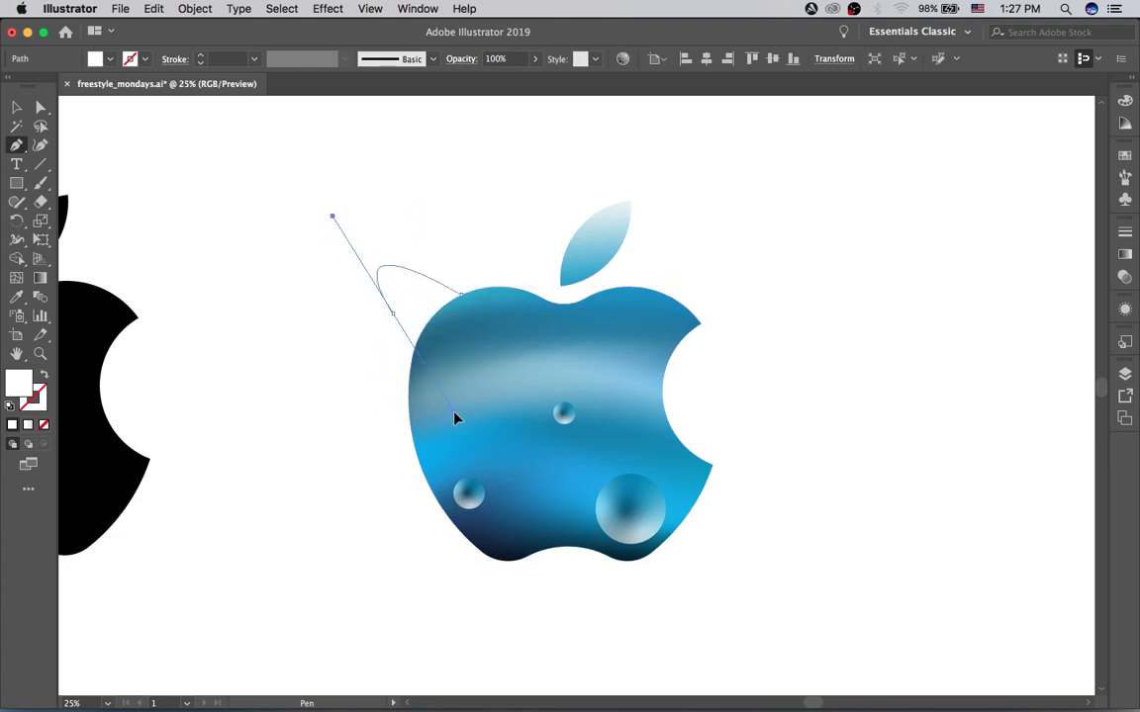
pyautogui.press('a')
pyautogui.moveTo(392, 317); pyautogui.dragTo(409, 366)
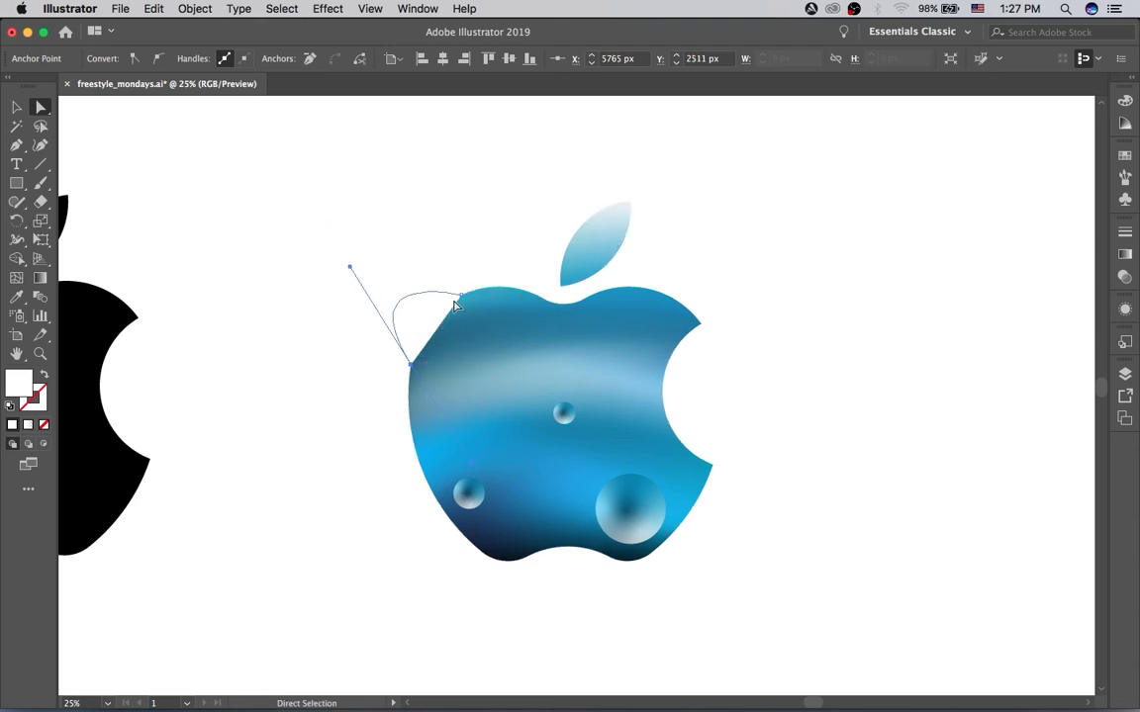
pyautogui.moveTo(460, 295); pyautogui.dragTo(446, 282)
pyautogui.moveTo(411, 370); pyautogui.dragTo(403, 374)
pyautogui.moveTo(342, 273); pyautogui.dragTo(364, 288)
# Step: Extend the curve across the apple toward the small central circle and give it a white stroke without fill
pyautogui.press('p')
pyautogui.moveTo(403, 375); pyautogui.dragTo(534, 424)
pyautogui.click(533, 418)
pyautogui.press('a')
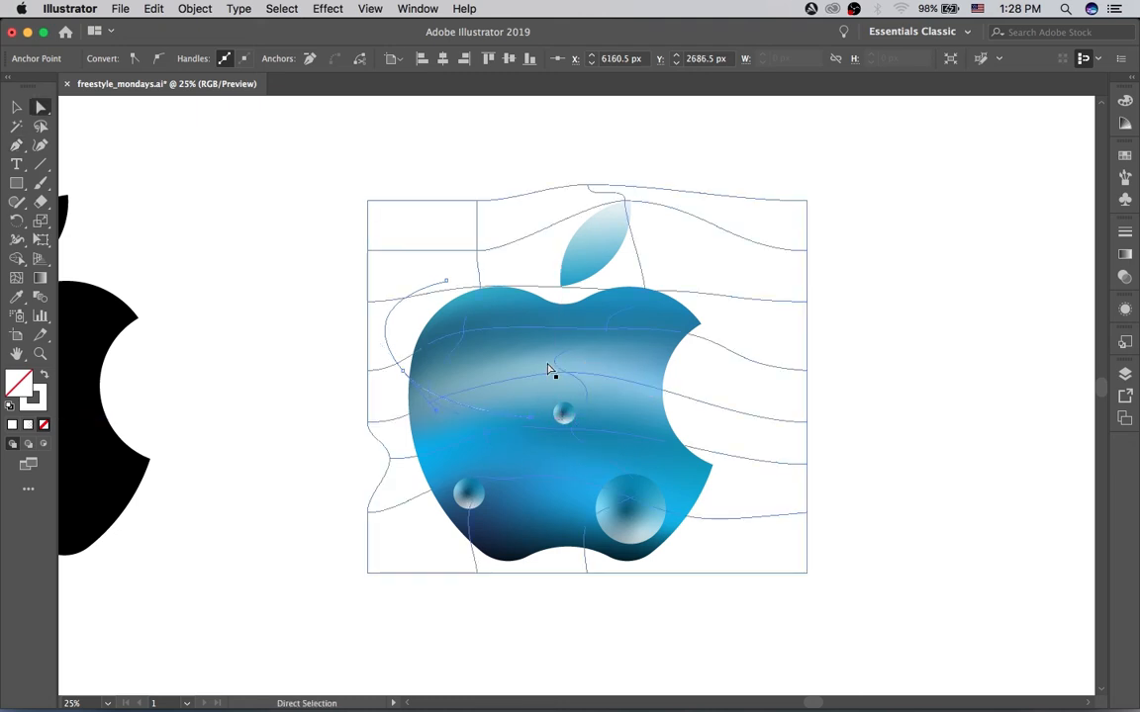
pyautogui.press('v')
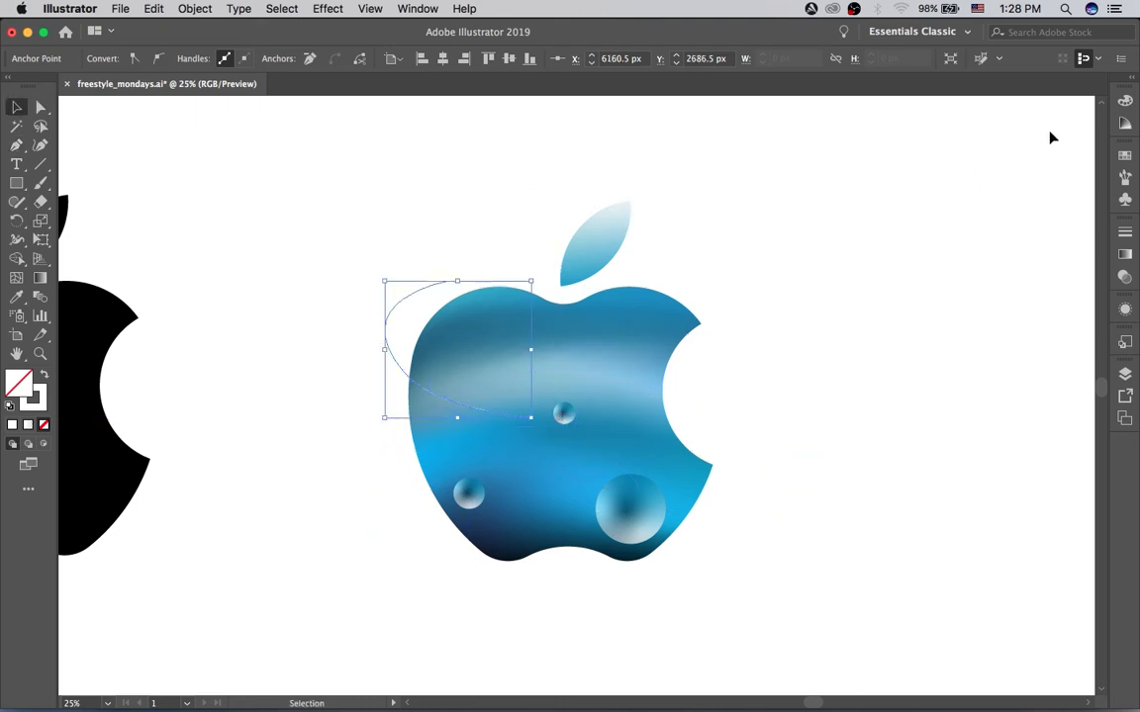
# Step: Set the curve's stroke color to bright blue, HSB 195.4, 94.78, 90.2, and deselect it
pyautogui.press('F6')
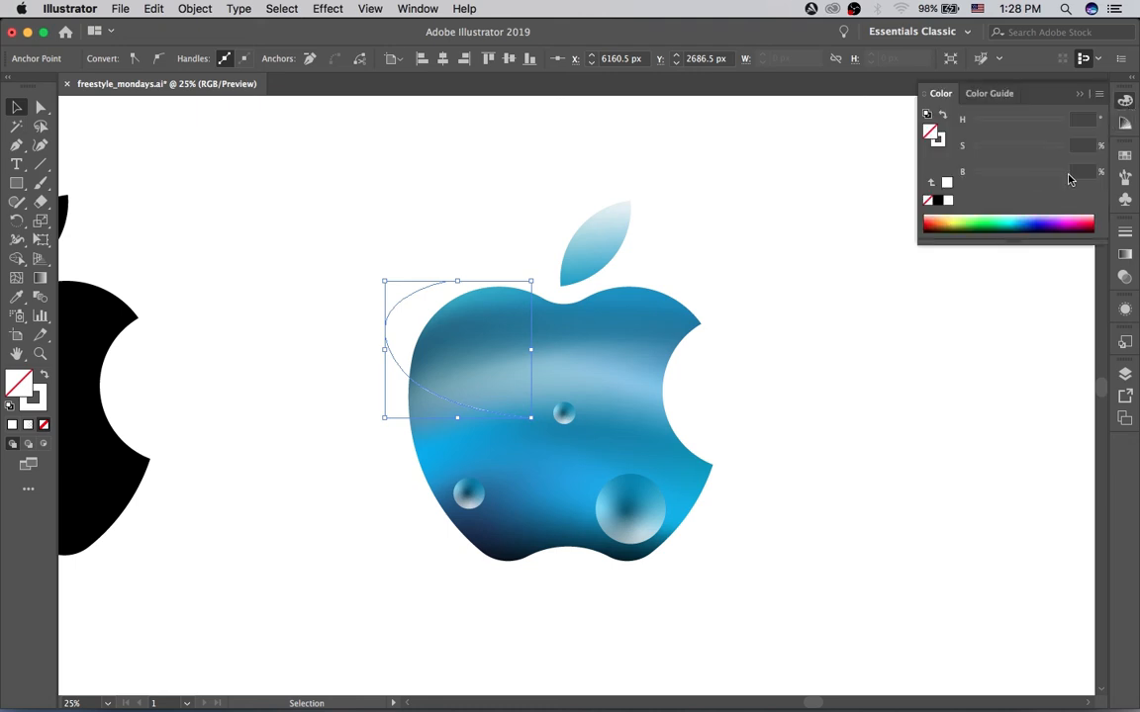
pyautogui.click(940, 140)
pyautogui.click(1017, 221)
pyautogui.click(792, 267)
pyautogui.click(428, 286)
# Step: Refine the curve's upper end and left bend by moving its anchor points and handles
pyautogui.press('a')
pyautogui.moveTo(460, 281); pyautogui.dragTo(465, 276)
pyautogui.click(392, 361)
pyautogui.moveTo(359, 280); pyautogui.dragTo(354, 287)
pyautogui.press('p')
pyautogui.moveTo(465, 276); pyautogui.dragTo(414, 267)
pyautogui.press('a')
pyautogui.moveTo(391, 361); pyautogui.dragTo(388, 362)
pyautogui.click(388, 390)
pyautogui.press('v')
pyautogui.click(388, 390)
pyautogui.press('a')
pyautogui.click(338, 253)
pyautogui.click(417, 379)
pyautogui.press('v')
# Step: Duplicate the blue curve to the apple's lower-left edge and rotate the copy
pyautogui.click(1126, 101)
pyautogui.click(387, 519)
pyautogui.moveTo(383, 342); pyautogui.dragTo(407, 492)
pyautogui.moveTo(401, 433); pyautogui.dragTo(454, 573)
pyautogui.press('a')
pyautogui.click(419, 615)
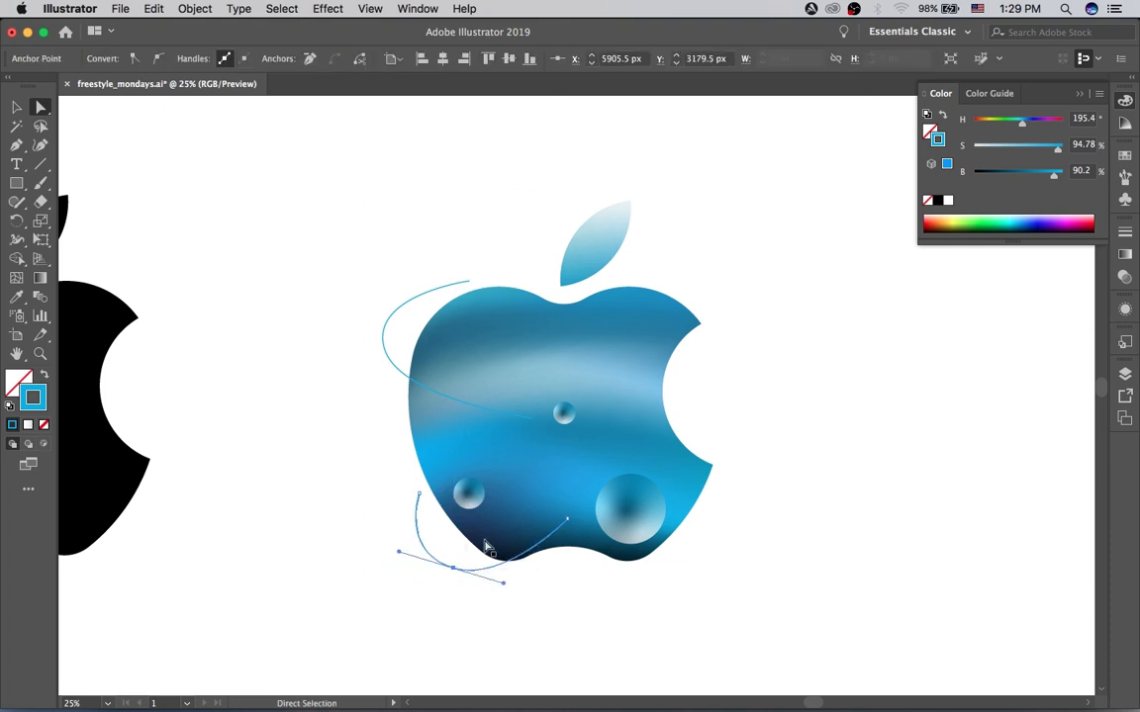
pyautogui.click(569, 521)
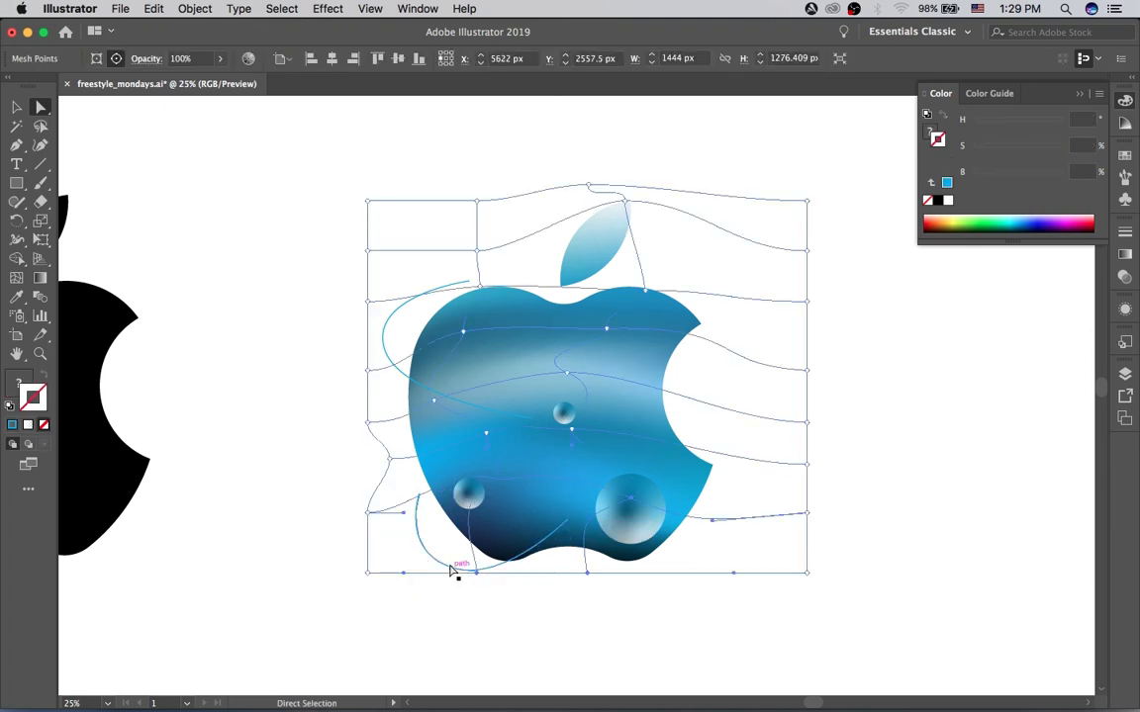
# Step: Move the rotated curve down and right so it loops beneath the bottom of the apple
pyautogui.click(453, 575)
pyautogui.press('v')
pyautogui.click(471, 617)
pyautogui.moveTo(460, 574); pyautogui.dragTo(505, 596)
pyautogui.click(550, 628)
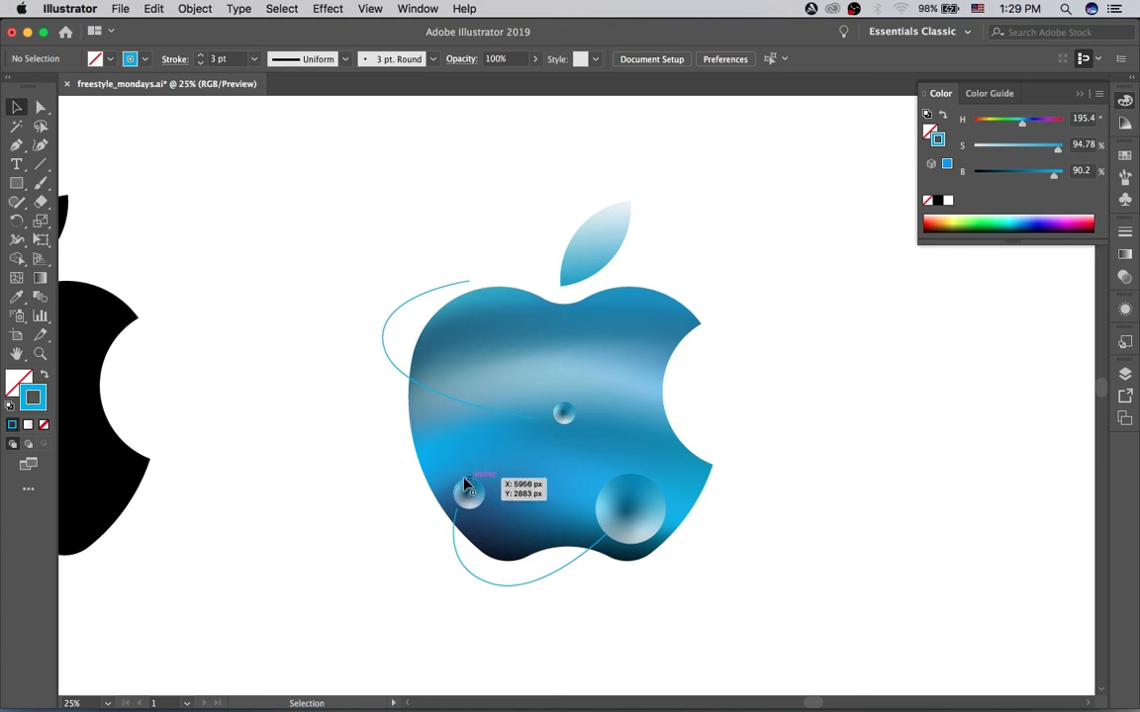
pyautogui.moveTo(455, 539); pyautogui.dragTo(458, 549)
pyautogui.click(621, 601)
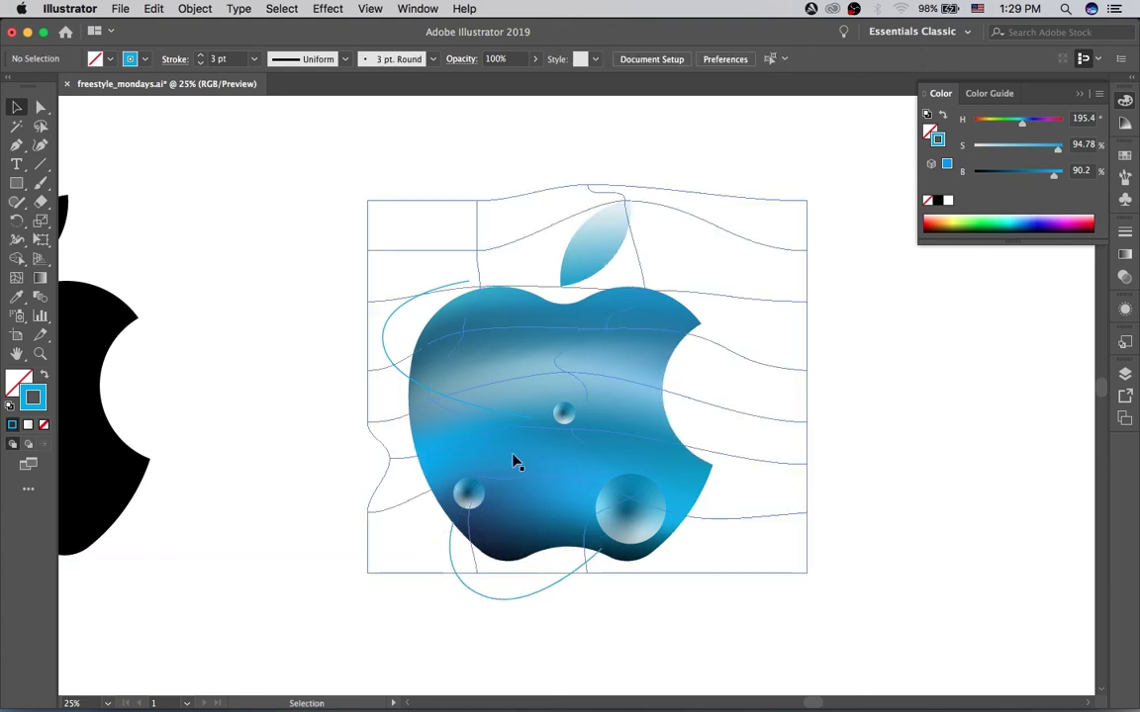
# Step: Give the bottom curve a thicker stroke with a tapered elliptical width profile, and reduce its color saturation to pale blue
pyautogui.click(478, 595)
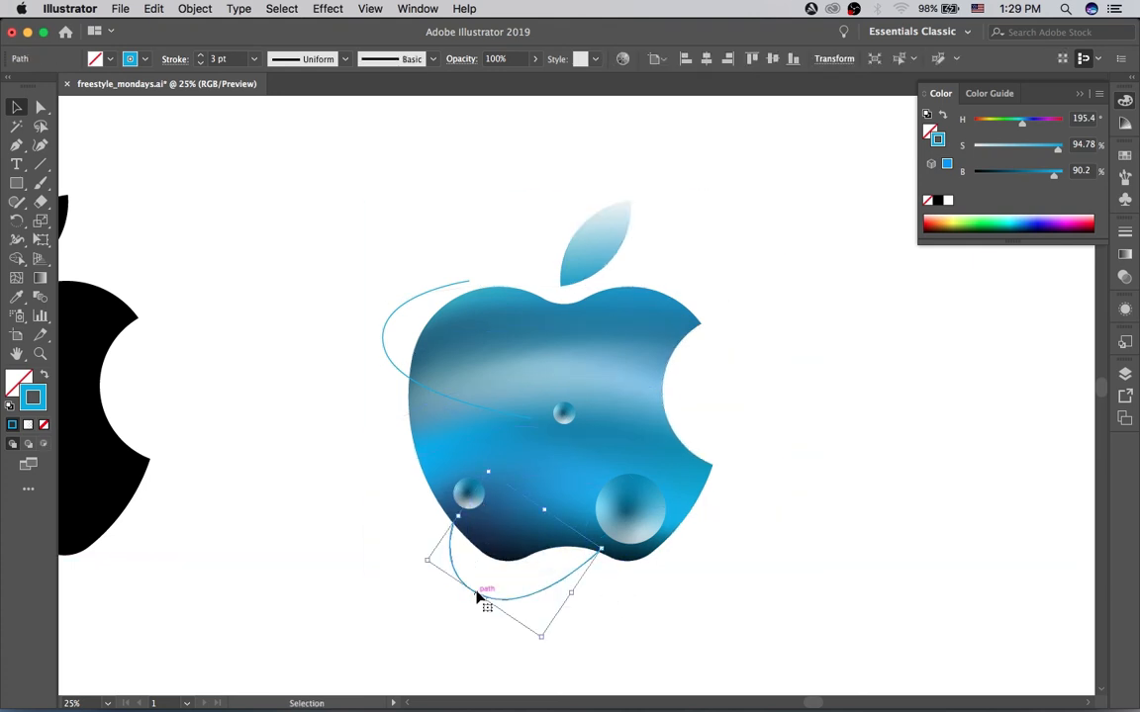
pyautogui.click(201, 56)
pyautogui.click(346, 59)
pyautogui.click(305, 104)
pyautogui.click(469, 238)
pyautogui.click(484, 598)
pyautogui.moveTo(1058, 150); pyautogui.dragTo(982, 149)
# Step: Apply the same tapered profile to the upper curve with a 10 pt stroke and 9.13% saturation
pyautogui.click(390, 390)
pyautogui.click(391, 363)
pyautogui.click(345, 59)
pyautogui.click(305, 104)
pyautogui.click(201, 56)
pyautogui.click(771, 238)
pyautogui.moveTo(1054, 149); pyautogui.dragTo(982, 149)
# Step: Duplicate the upper curve toward the lower-left circle, then shrink and rotate the copy
pyautogui.click(387, 357)
pyautogui.moveTo(398, 373); pyautogui.dragTo(349, 484)
pyautogui.moveTo(482, 397); pyautogui.dragTo(430, 440)
pyautogui.moveTo(349, 504); pyautogui.dragTo(368, 465)
pyautogui.click(319, 359)
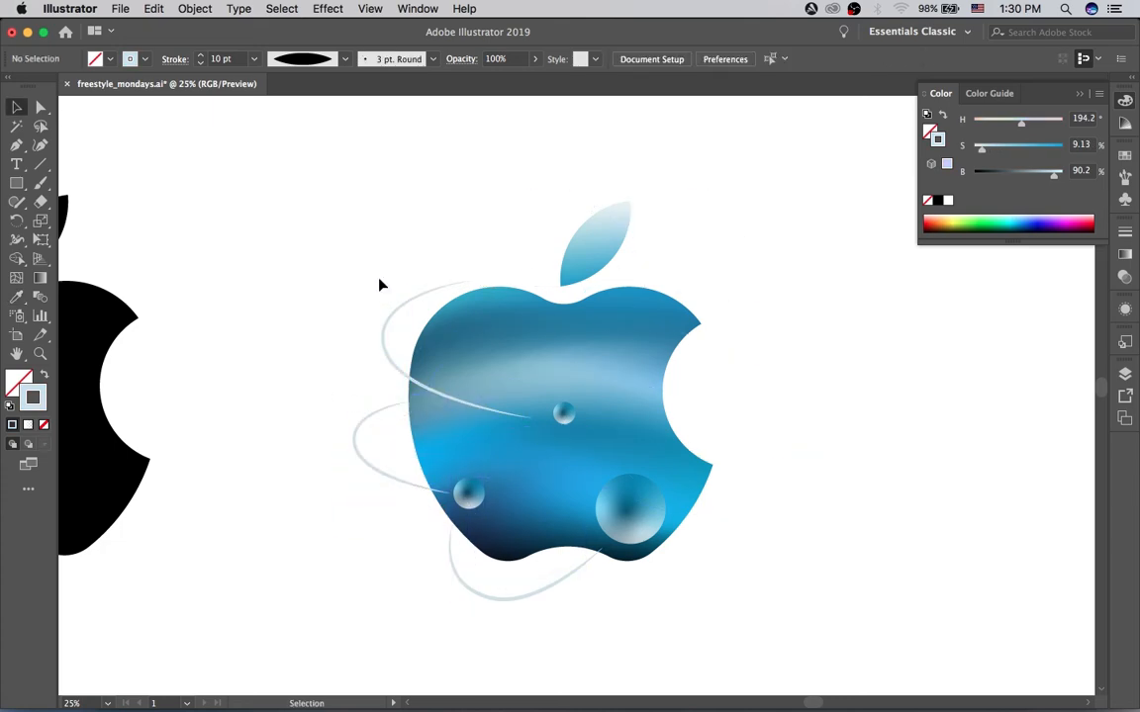
# Step: Cut the upper curve at the apple's edge with the Scissors tool and delete the severed end
pyautogui.press('a')
pyautogui.click(484, 287)
pyautogui.click(520, 232)
pyautogui.press('c')
pyautogui.click(450, 292)
pyautogui.press('v')
pyautogui.click(473, 289)
pyautogui.press('Delete')
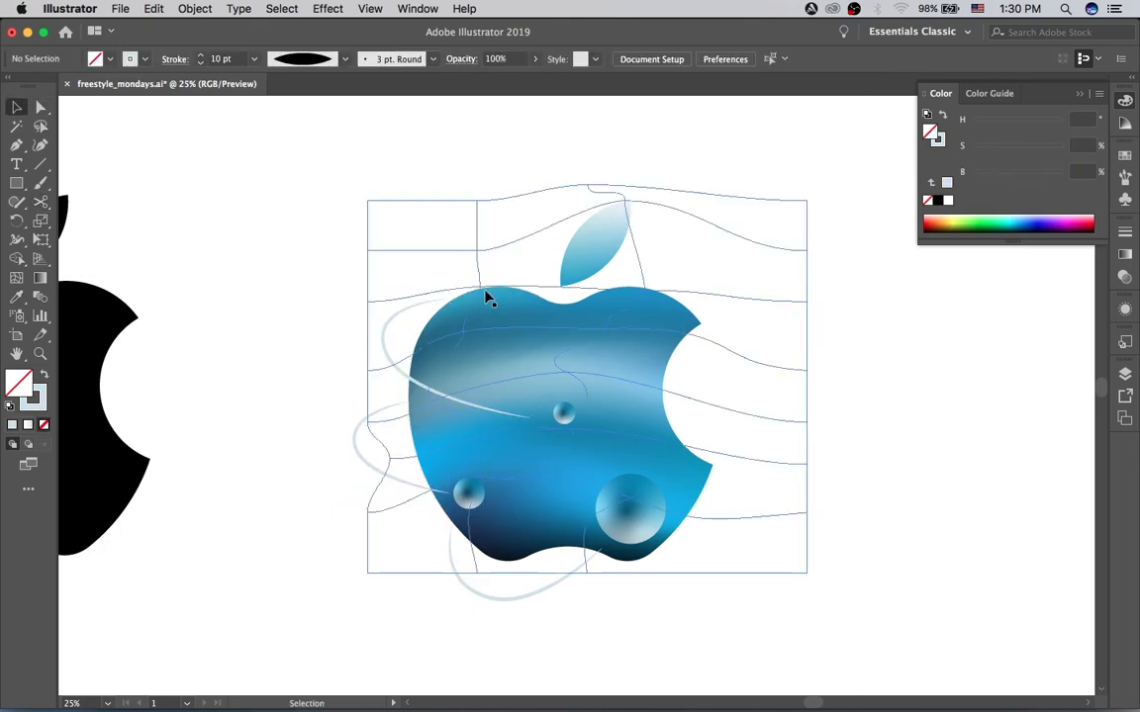
# Step: Move the gradient mesh point in the apple's central light band upward, and deselect the mesh
pyautogui.press('a')
pyautogui.moveTo(565, 374); pyautogui.dragTo(565, 349)
pyautogui.click(852, 391)
pyautogui.press('v')
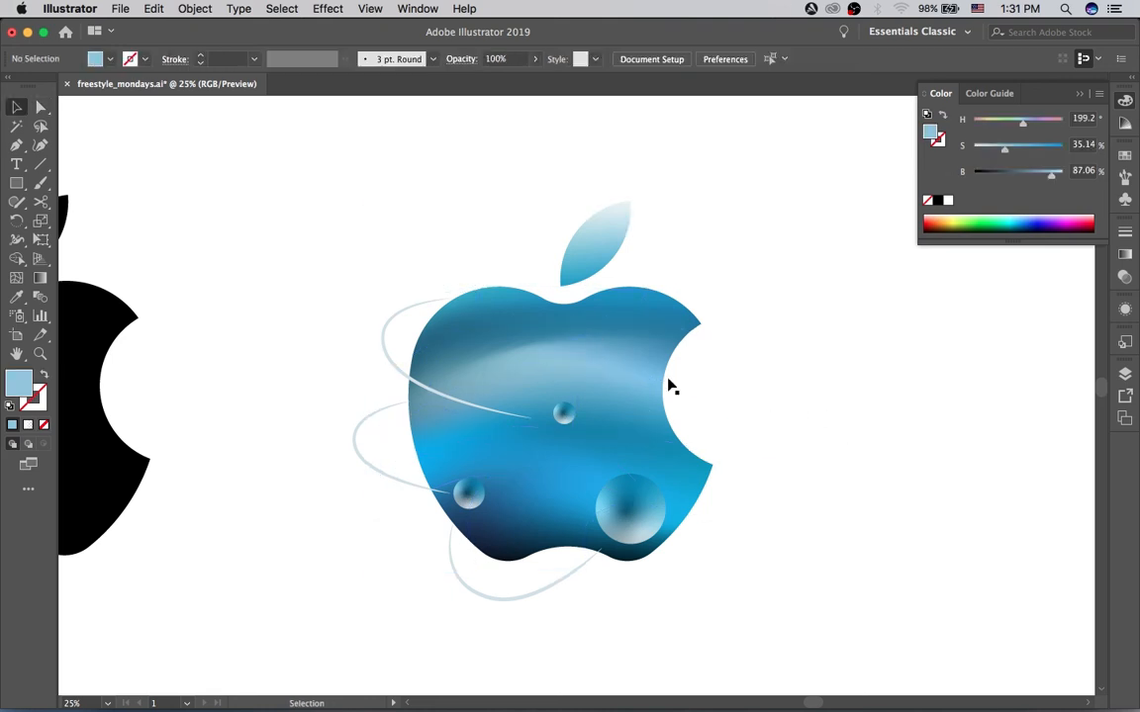
# Step: Reshape the bottom curve by moving its middle anchor up and left and adjusting its handle
pyautogui.click(454, 561)
pyautogui.press('a')
pyautogui.moveTo(486, 597); pyautogui.dragTo(404, 525)
pyautogui.click(468, 610)
pyautogui.click(403, 525)
pyautogui.moveTo(364, 488); pyautogui.dragTo(377, 503)
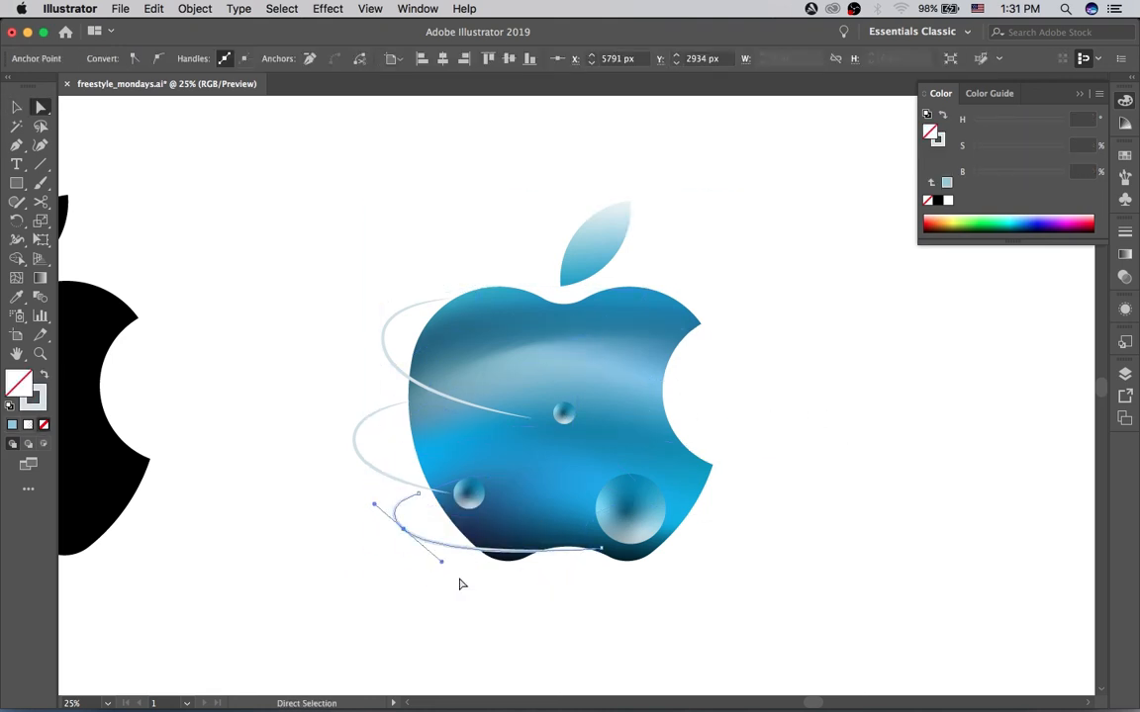
pyautogui.click(460, 583)
# Step: Delete all the pale curves around the apple
pyautogui.press('v')
pyautogui.click(469, 552)
pyautogui.press('super+a')
pyautogui.click(442, 543)
pyautogui.press('Delete')
pyautogui.click(384, 325)
pyautogui.press('Delete')
# Step: Lower the opacity of all three circles together
pyautogui.click(630, 509)
pyautogui.keyDown('shift'); pyautogui.click(469, 493); pyautogui.keyUp('shift')
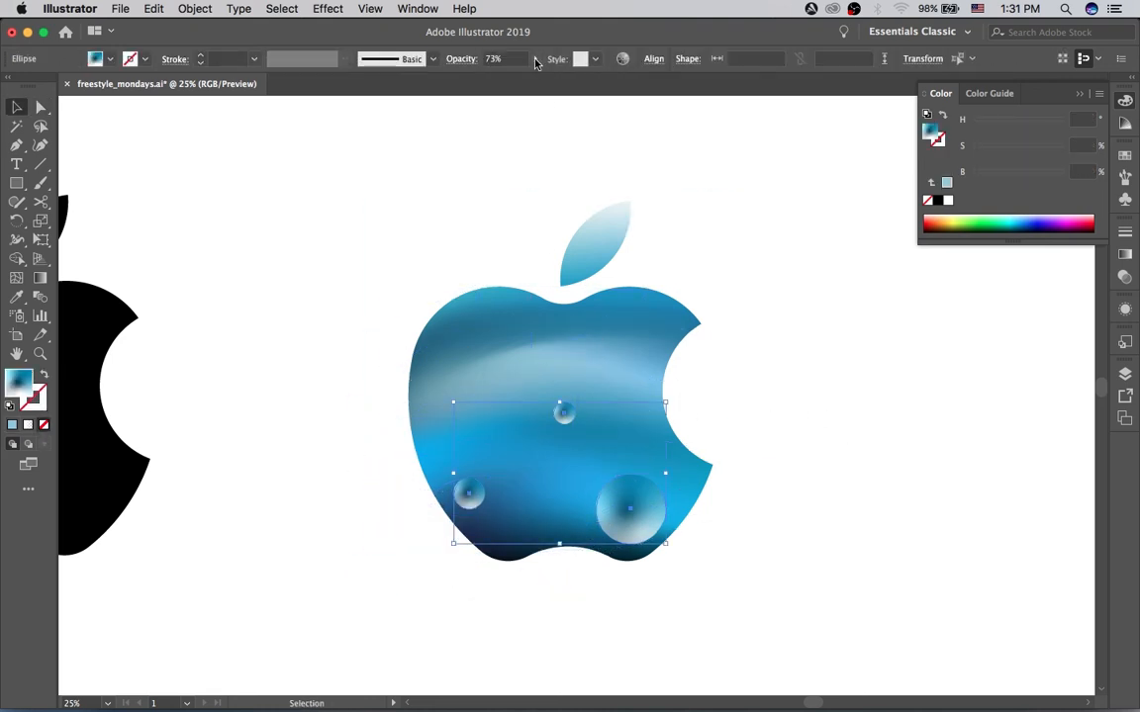
pyautogui.click(535, 59)
# Step: Place circle copies near the apple's bottom notch and to the right of the large circle, resizing the right one
pyautogui.moveTo(564, 414); pyautogui.dragTo(532, 527)
pyautogui.moveTo(469, 494); pyautogui.dragTo(667, 508)
pyautogui.keyDown('shift'); pyautogui.click(680, 529); pyautogui.keyUp('shift')
pyautogui.click(667, 508)
# Step: Scatter more translucent circle copies in varied sizes across the apple's lower area, and deselect them
pyautogui.moveTo(557, 421); pyautogui.dragTo(502, 463)
pyautogui.moveTo(508, 456); pyautogui.dragTo(568, 509)
pyautogui.moveTo(579, 519); pyautogui.dragTo(574, 515)
pyautogui.click(736, 528)
pyautogui.click(508, 456)
pyautogui.moveTo(519, 467); pyautogui.dragTo(486, 518)
pyautogui.click(532, 527)
pyautogui.moveTo(538, 534); pyautogui.dragTo(550, 542)
pyautogui.click(565, 599)
# Step: Draw a wavy Pen path across the upper part of the apple and make it a tapered white stroke without fill
pyautogui.press('p')
pyautogui.click(656, 314)
pyautogui.click(621, 306)
pyautogui.click(469, 307)
pyautogui.moveTo(554, 330)
pyautogui.mouseDown()
pyautogui.moveTo(636, 321)
pyautogui.moveTo(649, 339)
pyautogui.mouseUp()
pyautogui.click(657, 312)
pyautogui.hotkey('shift', 'x')
pyautogui.hotkey('shift', 'w')
# Step: Smooth the white wave by adjusting its anchors and handles, ending it near the upper tip of the bite
pyautogui.press('a')
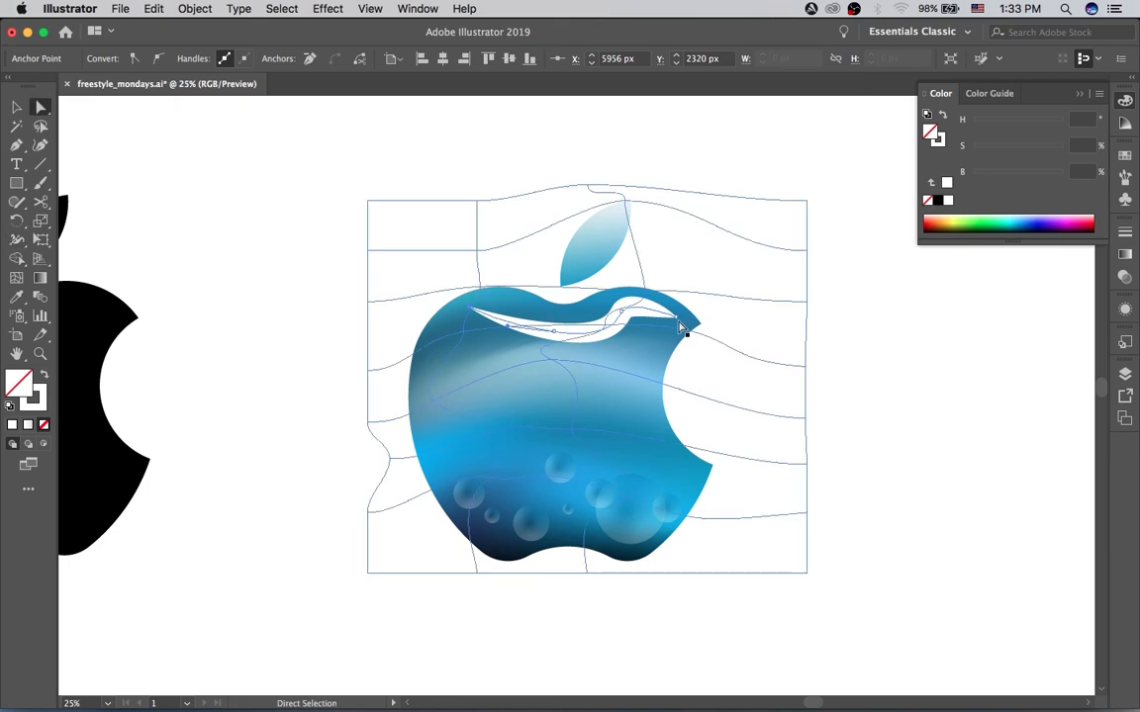
pyautogui.moveTo(678, 319); pyautogui.dragTo(685, 323)
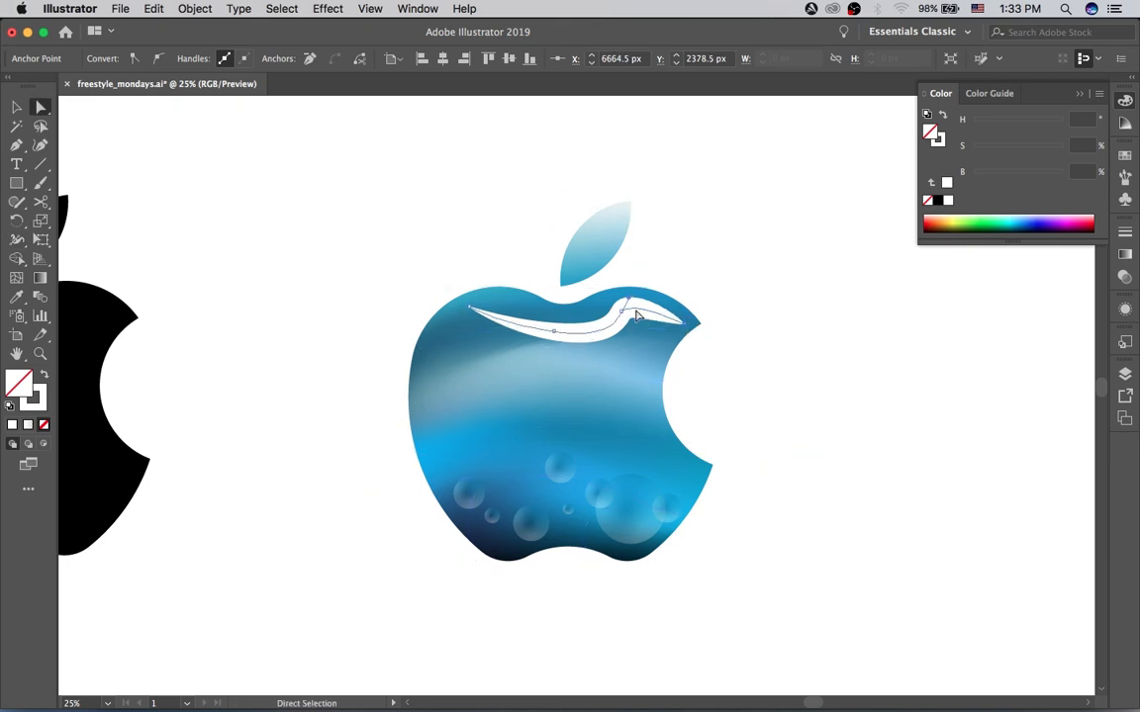
pyautogui.moveTo(628, 299)
pyautogui.mouseDown()
pyautogui.moveTo(643, 296)
pyautogui.moveTo(614, 313)
pyautogui.mouseUp()
pyautogui.moveTo(551, 342); pyautogui.dragTo(547, 322)
pyautogui.moveTo(473, 313); pyautogui.dragTo(476, 306)
pyautogui.moveTo(619, 323); pyautogui.dragTo(660, 308)
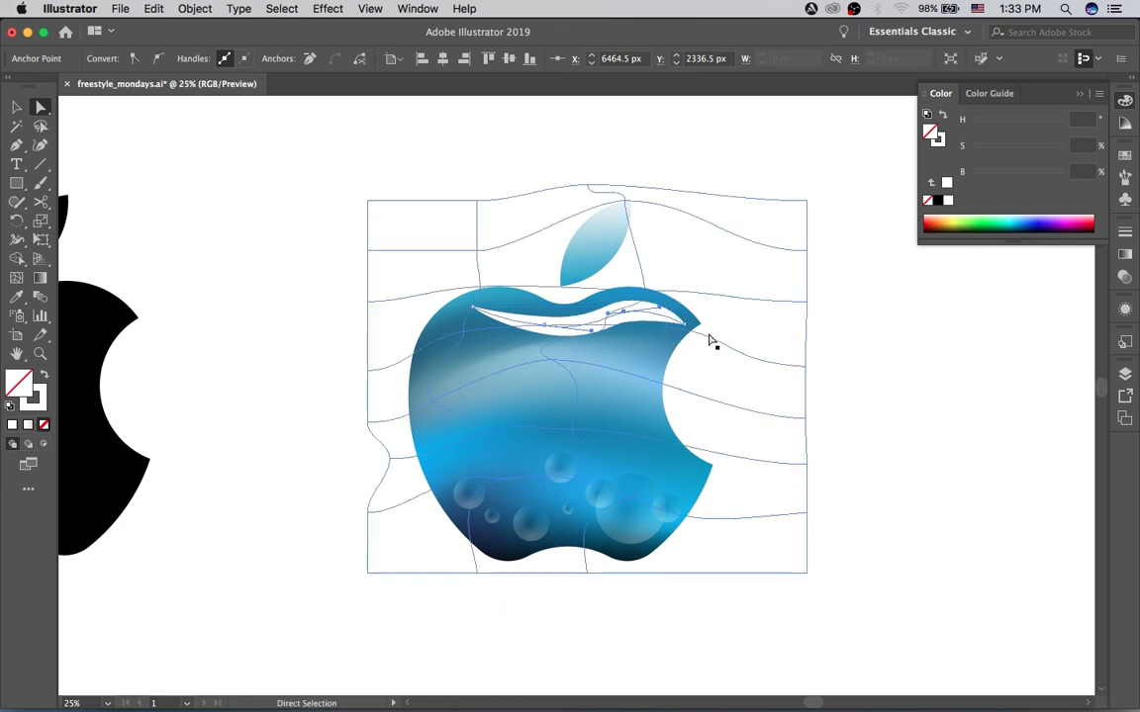
# Step: Reduce the white wave's stroke weight to 31 pt
pyautogui.press('v')
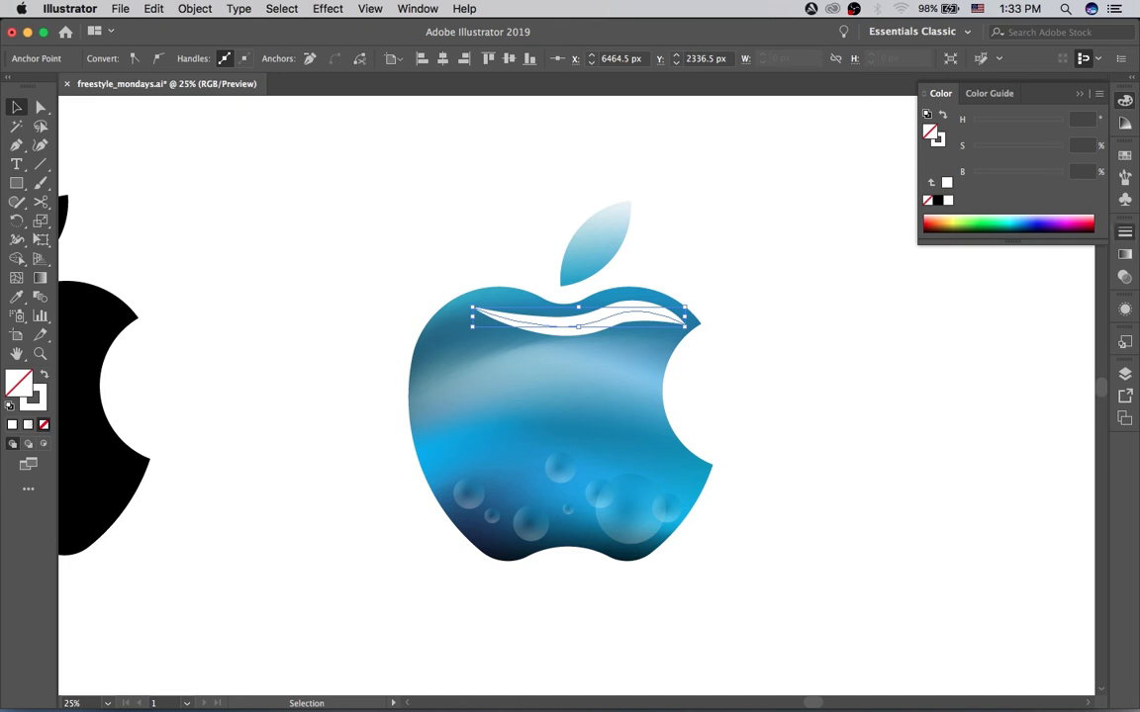
pyautogui.click(1125, 231)
pyautogui.click(960, 253)
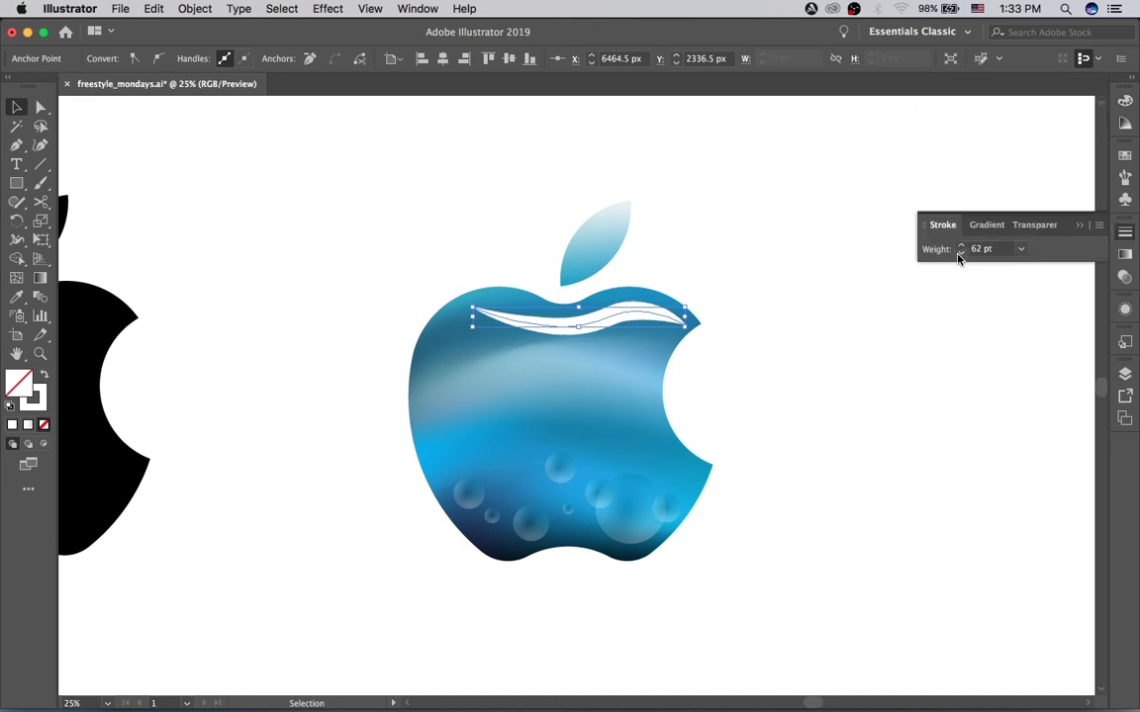
pyautogui.click(960, 253)
pyautogui.moveTo(959, 254); pyautogui.dragTo(960, 253)
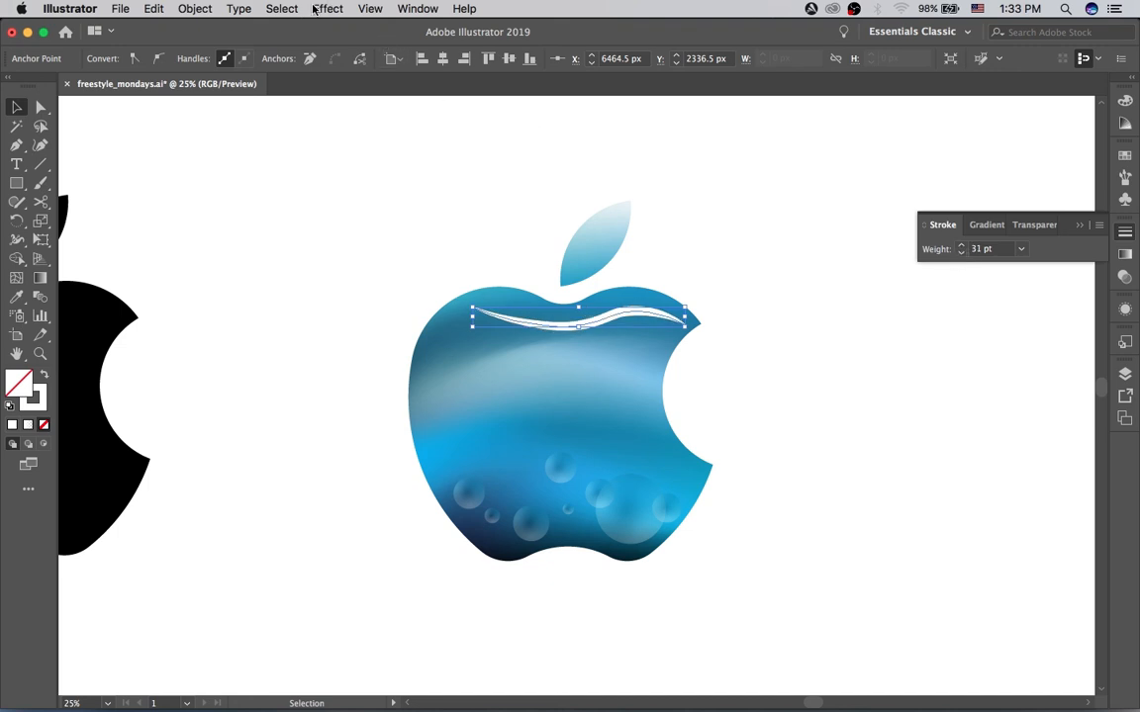
# Step: Apply a Gaussian Blur with a 12.5-pixel radius to the white wave, checking it with the preview
pyautogui.click(265, 10)
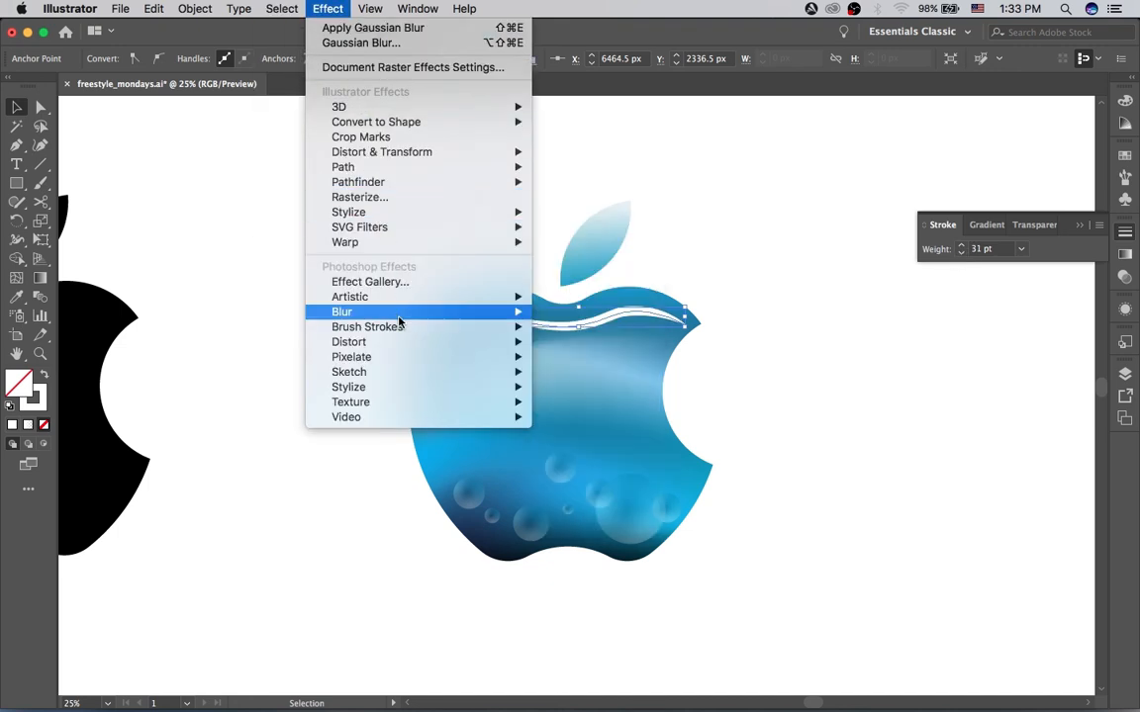
pyautogui.moveTo(425, 312)
pyautogui.click(619, 313)
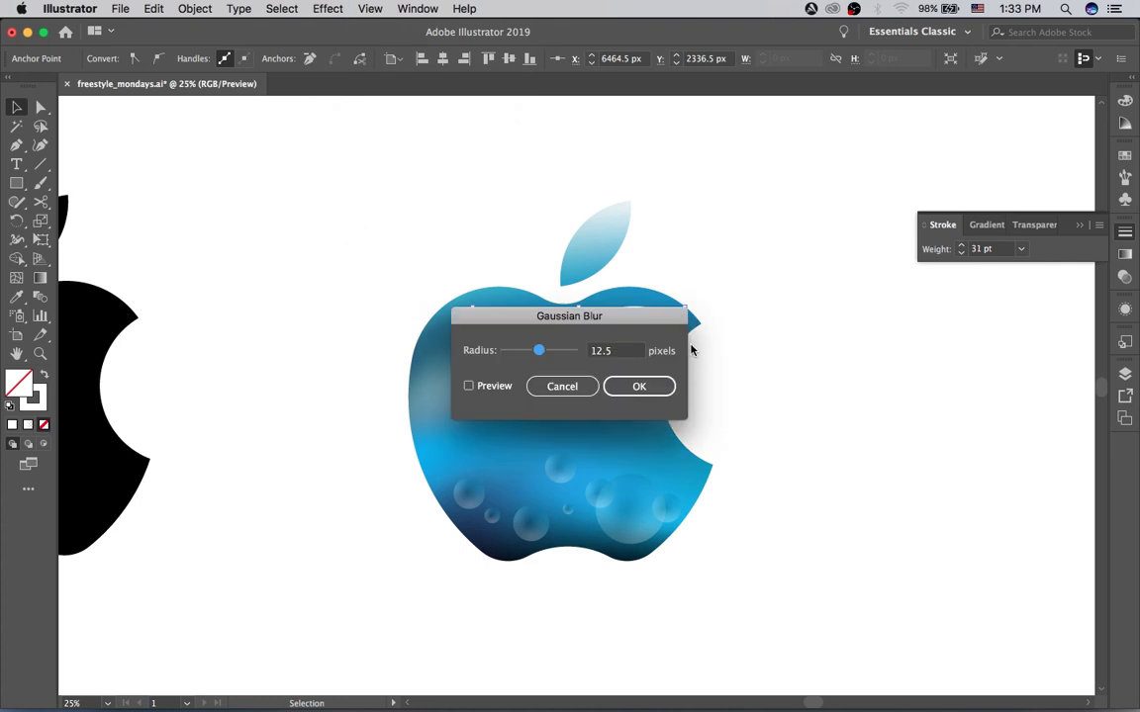
pyautogui.click(485, 387)
pyautogui.moveTo(526, 323); pyautogui.dragTo(302, 219)
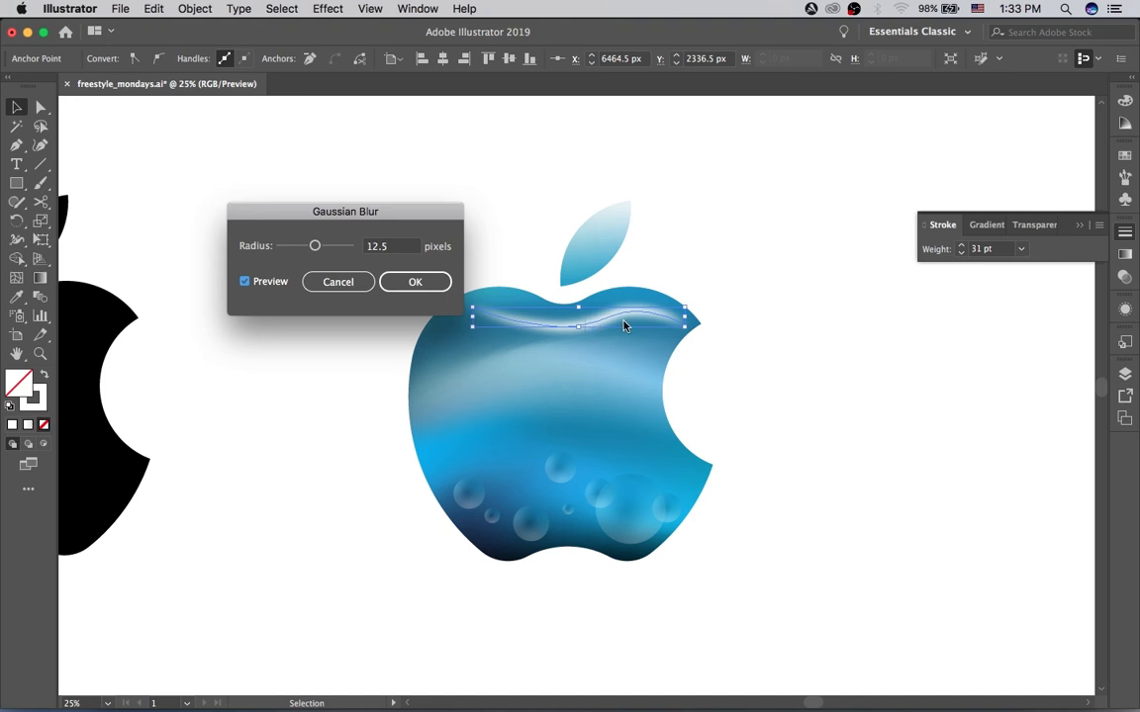
pyautogui.click(431, 285)
# Step: Raise the blurred wave's two middle anchors slightly and extend its left end towards the apple's left side
pyautogui.press('a')
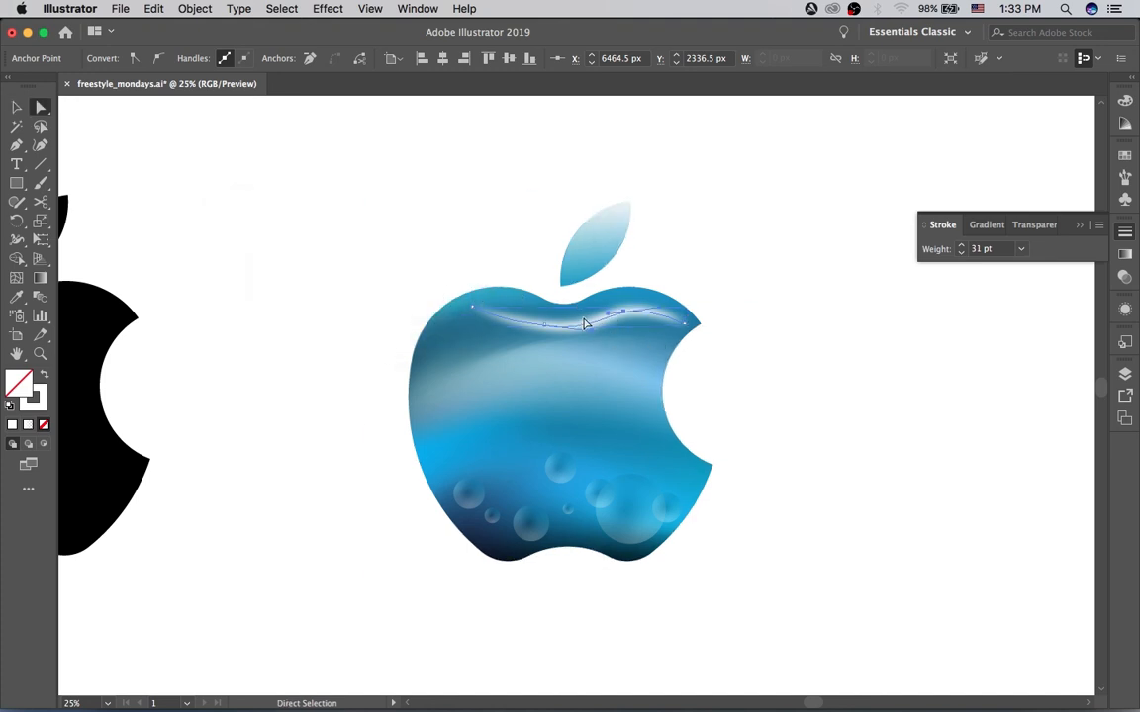
pyautogui.moveTo(625, 315); pyautogui.dragTo(619, 311)
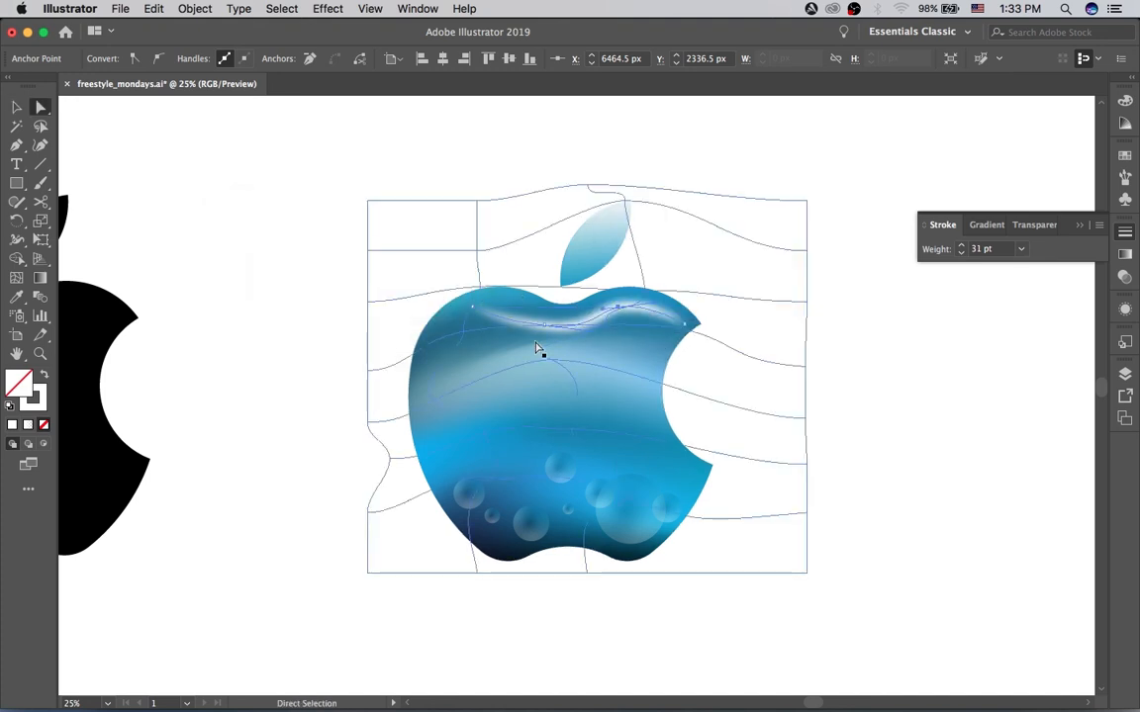
pyautogui.moveTo(543, 327)
pyautogui.mouseDown()
pyautogui.moveTo(522, 326)
pyautogui.moveTo(534, 323)
pyautogui.mouseUp()
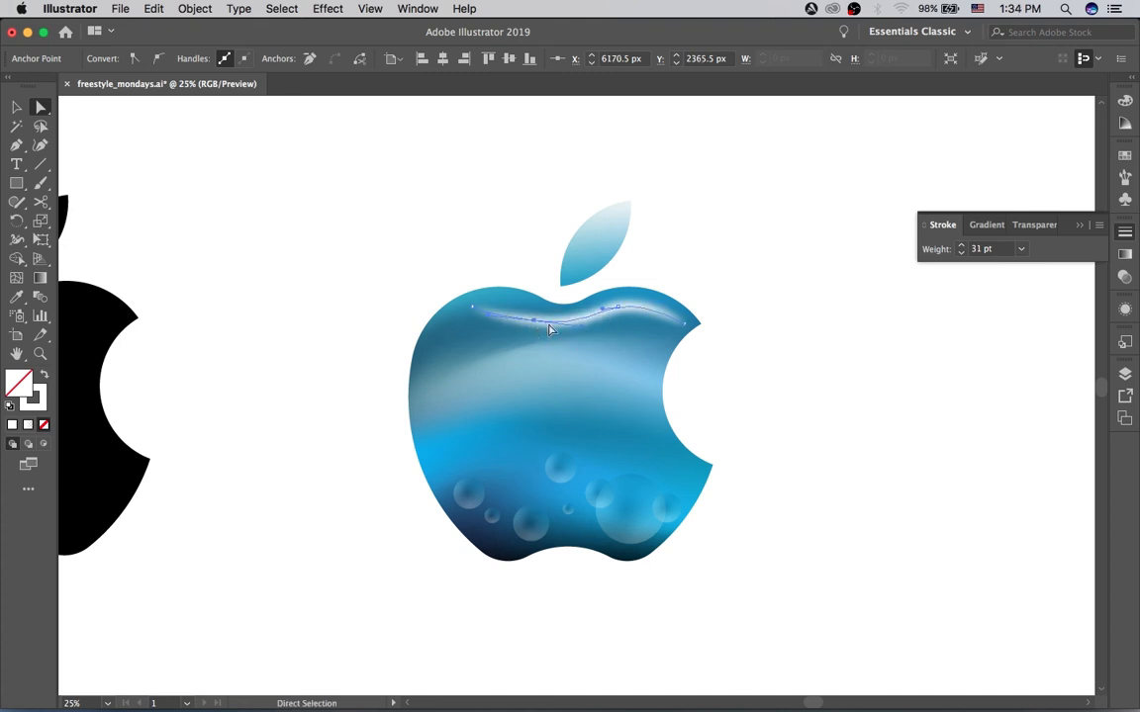
pyautogui.moveTo(617, 309); pyautogui.dragTo(613, 305)
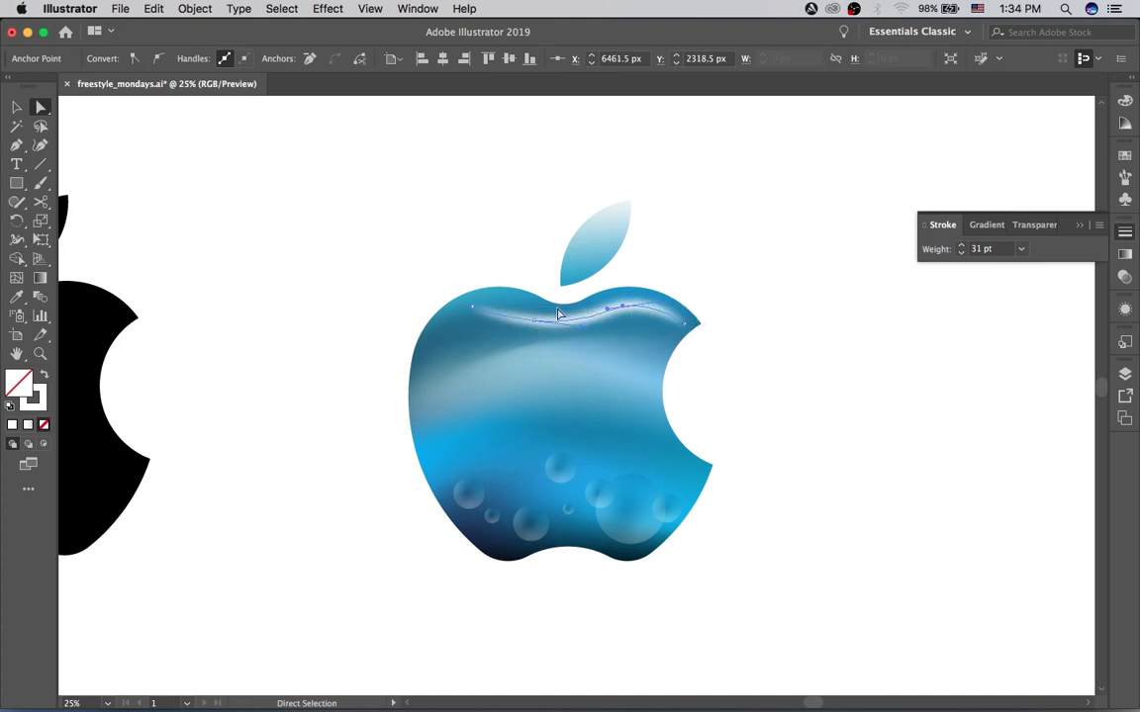
pyautogui.moveTo(534, 323); pyautogui.dragTo(484, 322)
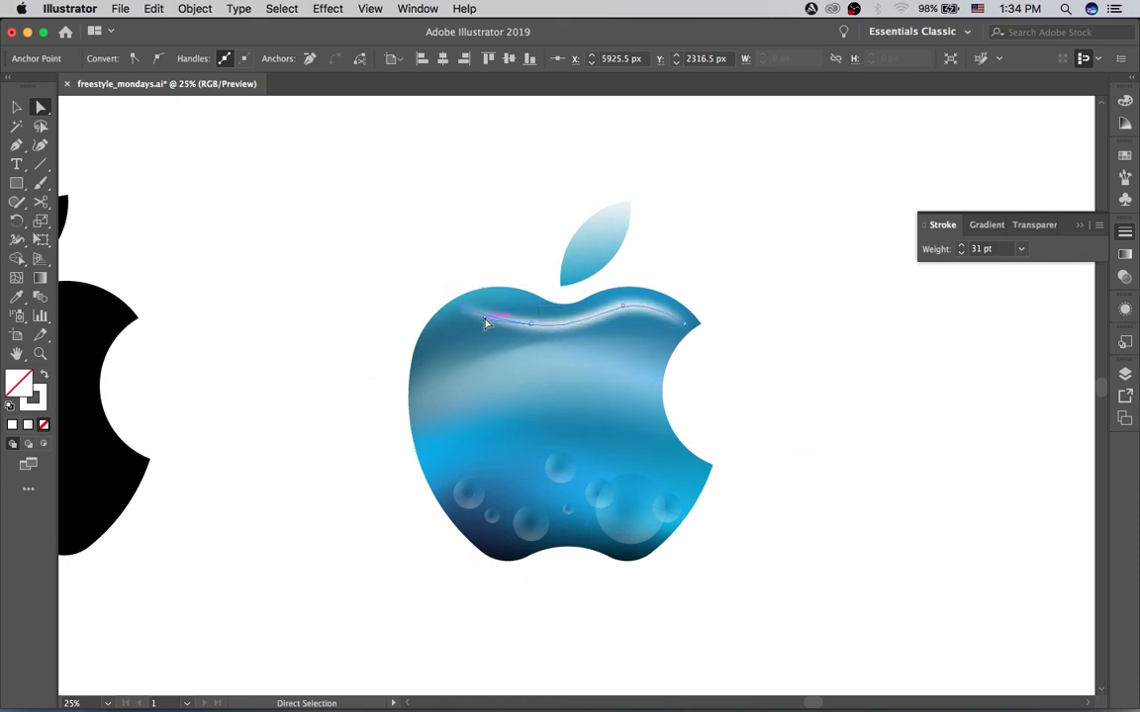
# Step: Add an anchor on the wave's left part and reshape the path to follow the apple's double-humped upper outline
pyautogui.press('p')
pyautogui.click(492, 319)
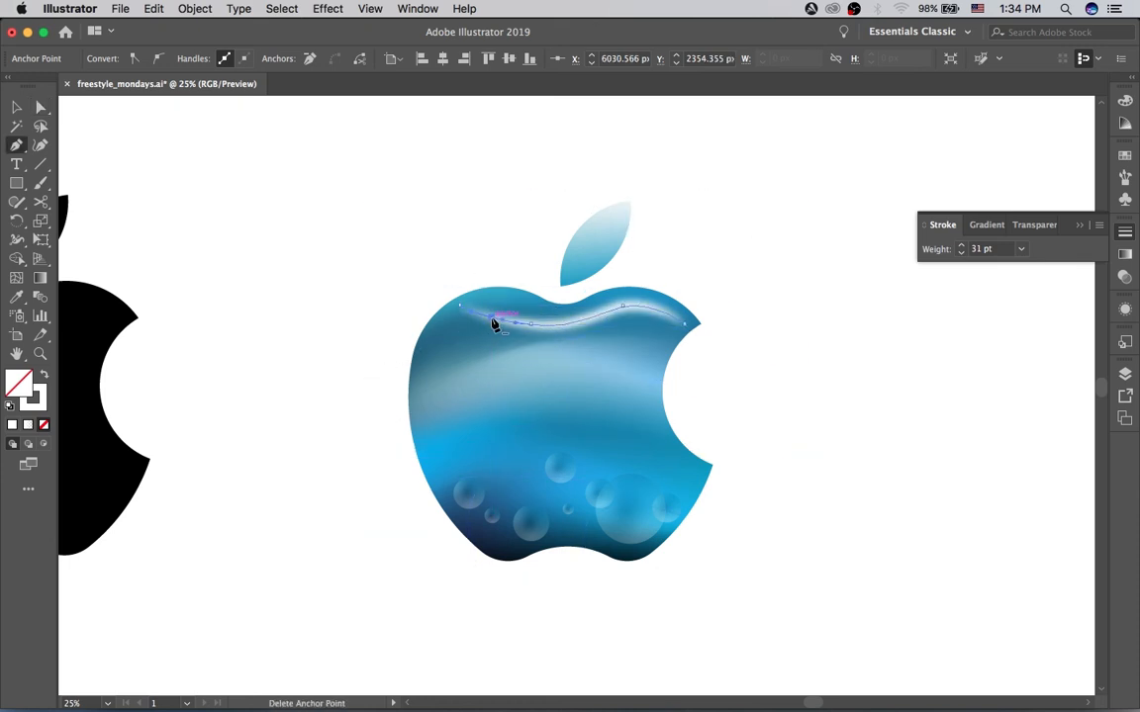
pyautogui.press('a')
pyautogui.moveTo(494, 323); pyautogui.dragTo(558, 335)
pyautogui.press('super+z')
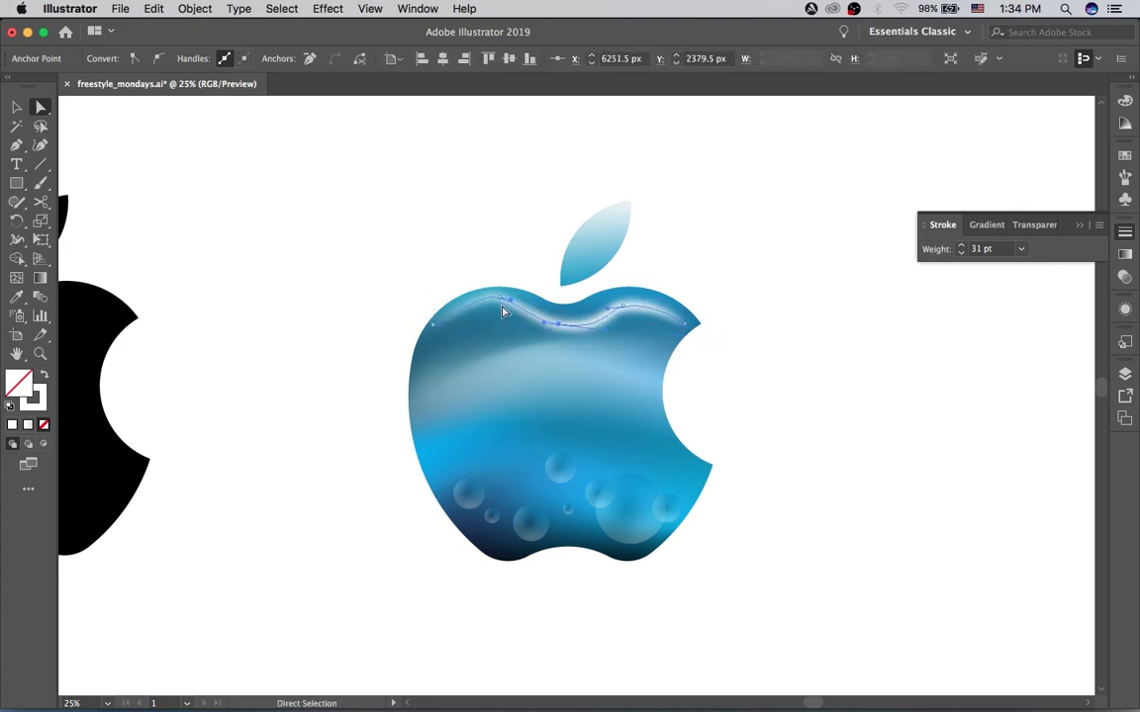
pyautogui.click(505, 309)
pyautogui.moveTo(499, 296); pyautogui.dragTo(680, 311)
pyautogui.press('v')
pyautogui.click(737, 296)
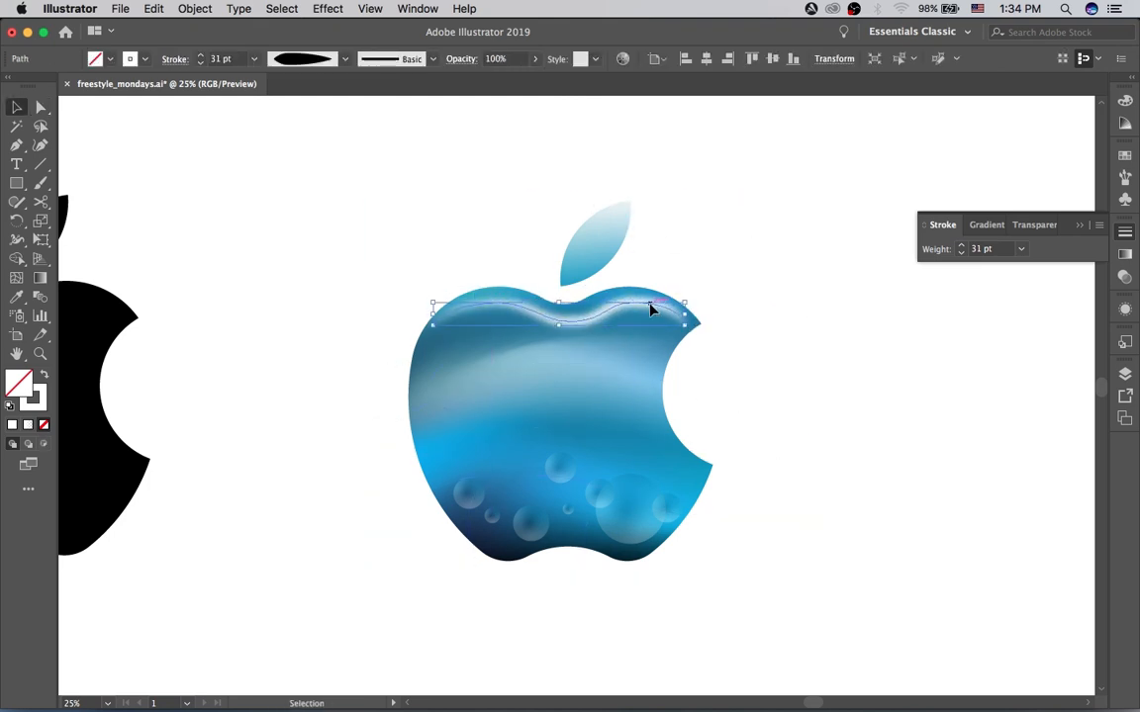
# Step: Lower the blurred white highlight's opacity to 45% and deselect it
pyautogui.click(651, 311)
pyautogui.click(535, 60)
pyautogui.moveTo(541, 81); pyautogui.dragTo(506, 81)
pyautogui.click(596, 188)
pyautogui.press('a')
pyautogui.click(685, 314)
pyautogui.moveTo(621, 306); pyautogui.dragTo(673, 324)
pyautogui.press('super+z')
pyautogui.press('super+z')
# Step: Fit the highlight closer to the apple's upper edge, lowering its left end along the side and ending it at the bite's upper tip
pyautogui.click(637, 180)
pyautogui.click(672, 327)
pyautogui.click(638, 164)
pyautogui.click(427, 322)
pyautogui.moveTo(423, 325); pyautogui.dragTo(422, 349)
pyautogui.moveTo(414, 313); pyautogui.dragTo(436, 302)
pyautogui.click(501, 203)
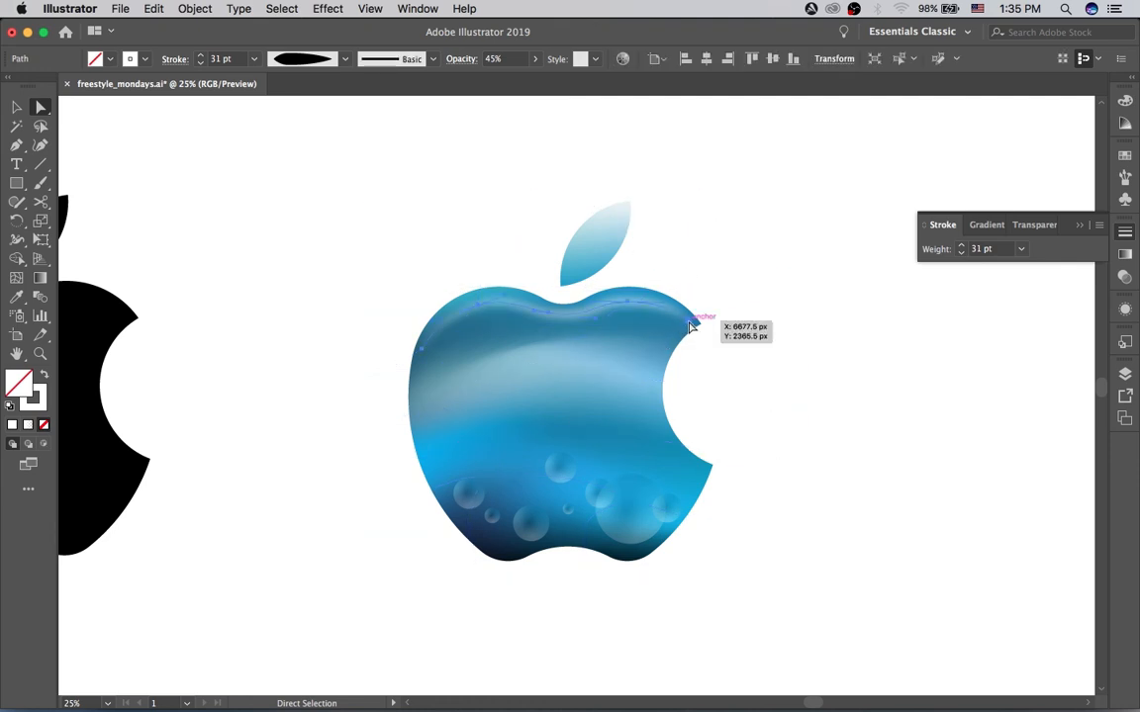
pyautogui.click(691, 322)
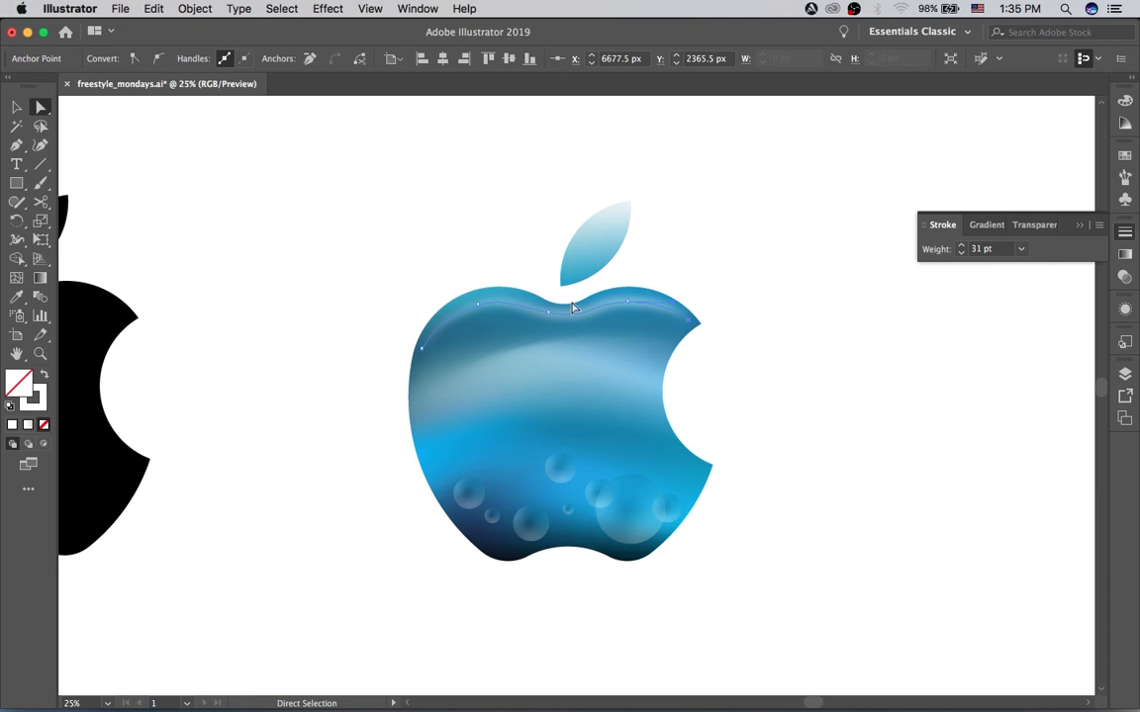
# Step: Widen the highlight at its left crest to about 55.7 pt with the Width tool and adjust its width at the right crest
pyautogui.press('v')
pyautogui.hotkey('shift', 'w')
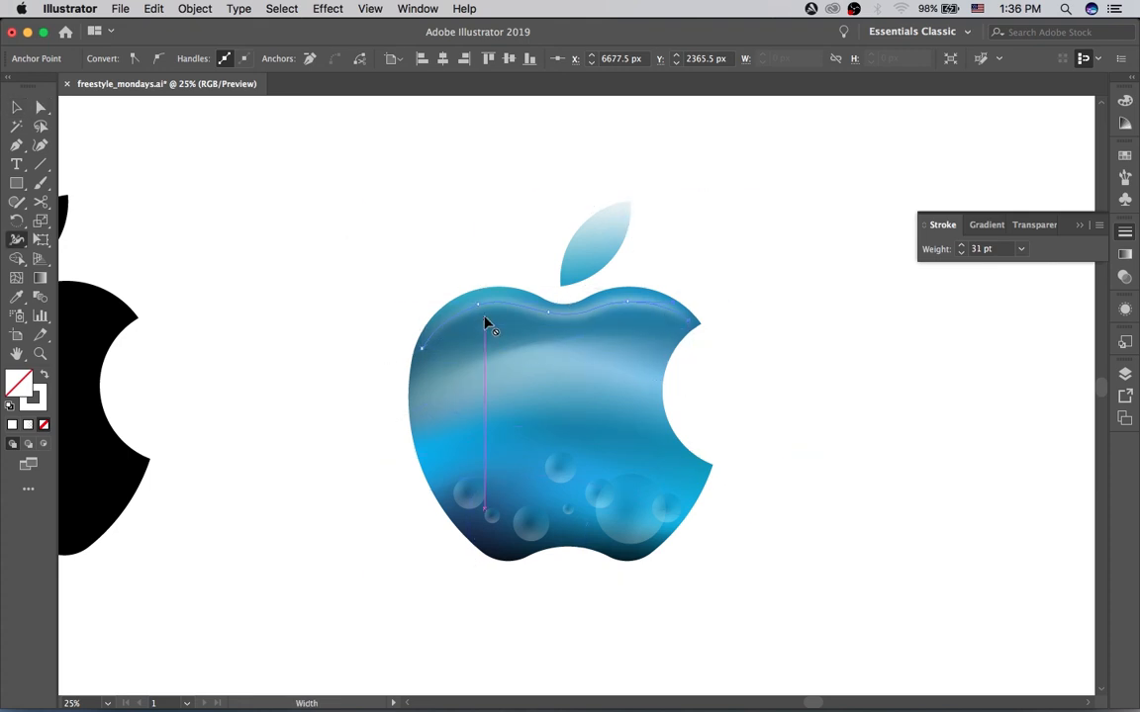
pyautogui.click(483, 317)
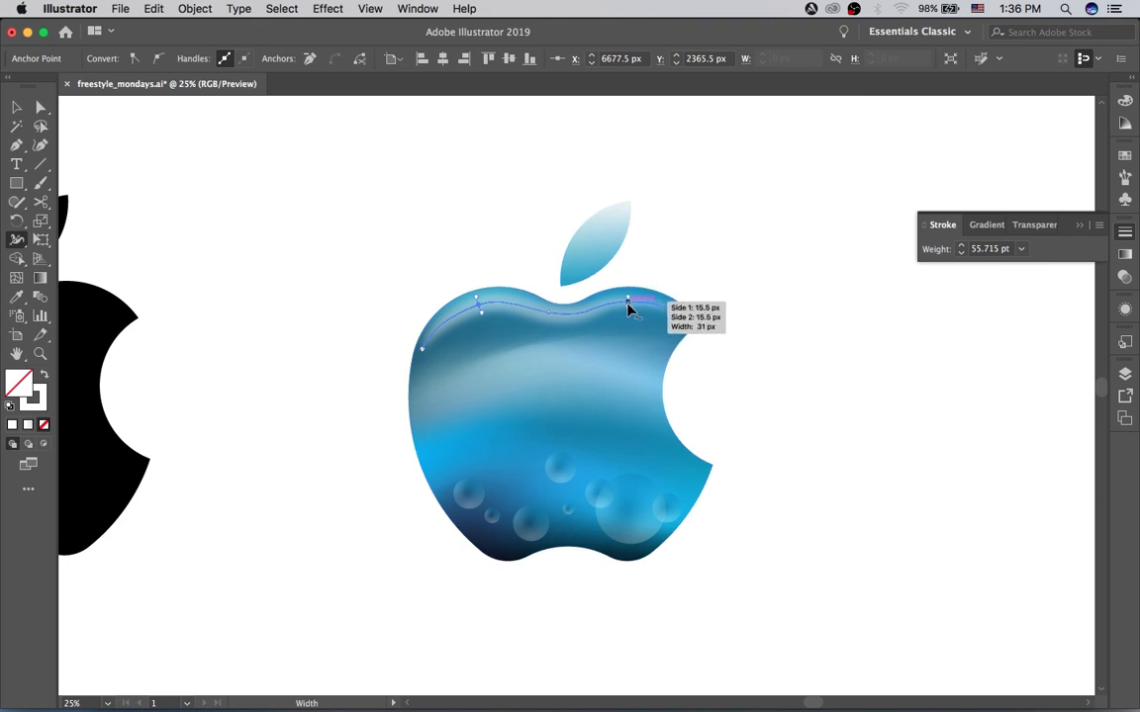
pyautogui.moveTo(628, 298); pyautogui.dragTo(625, 304)
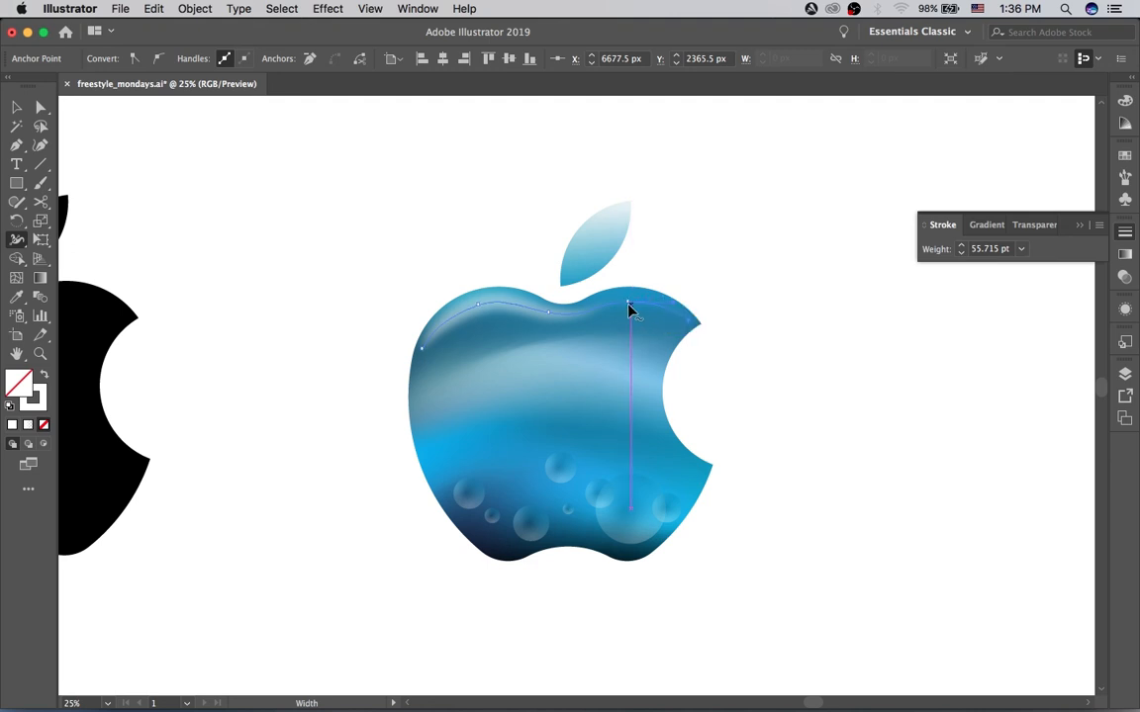
pyautogui.moveTo(630, 310); pyautogui.dragTo(630, 312)
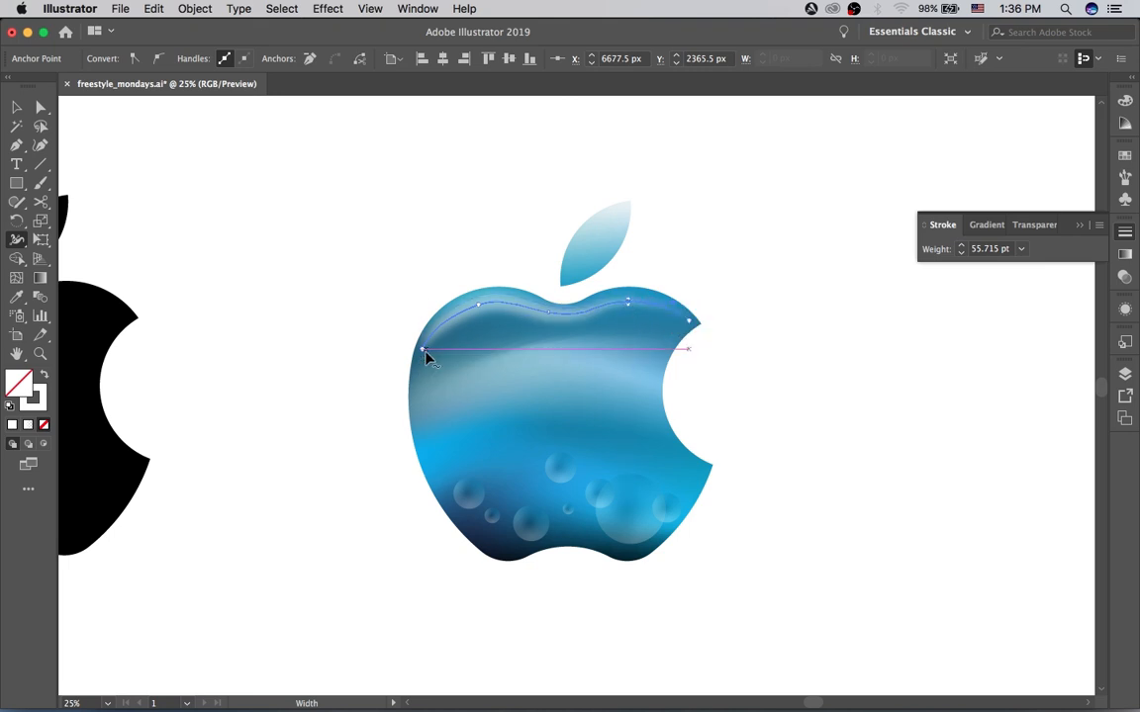
# Step: Lower the highlight's left end and left crest anchors slightly, and deselect the path
pyautogui.press('a')
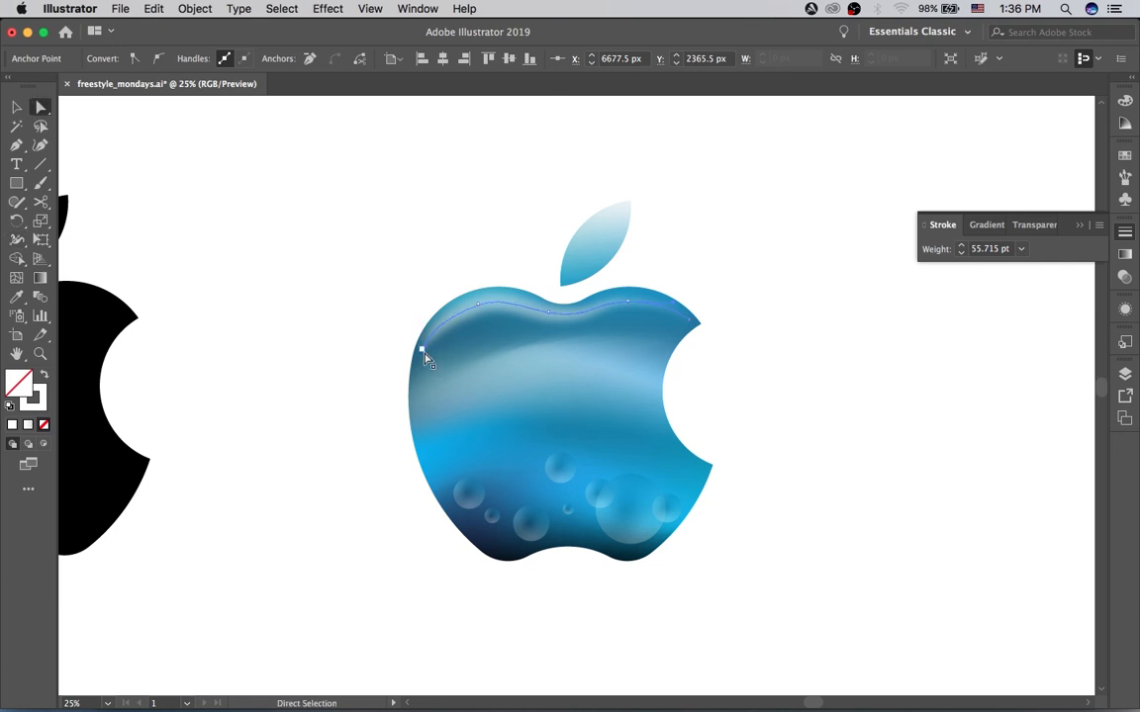
pyautogui.click(423, 353)
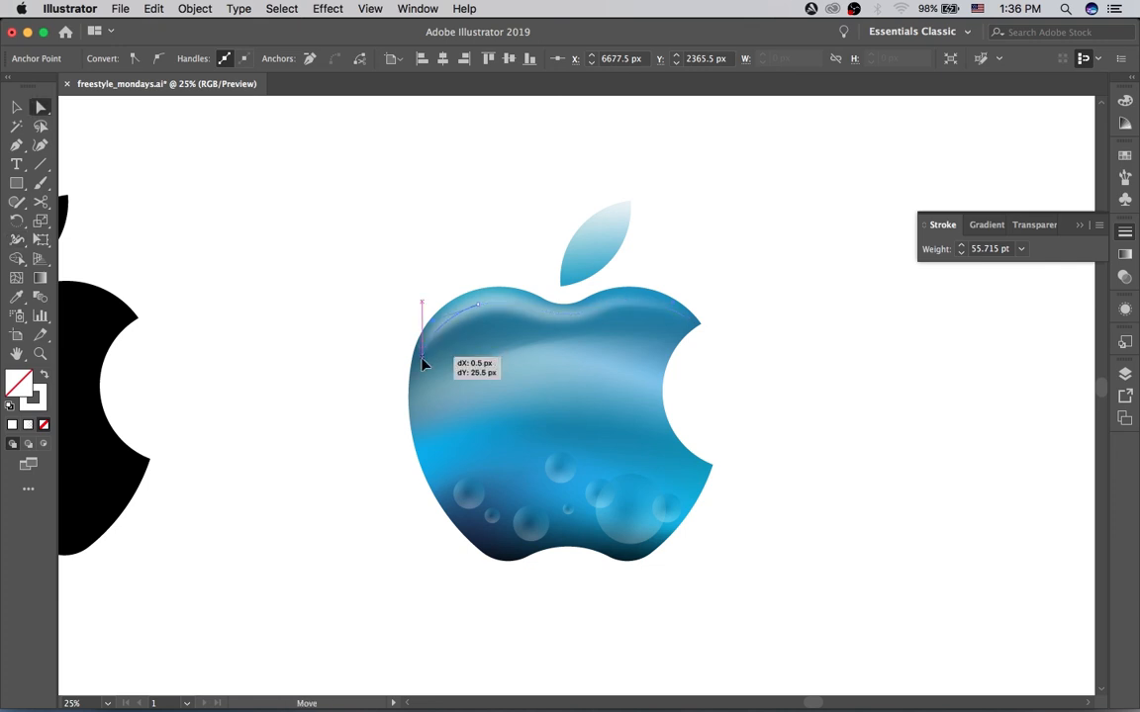
pyautogui.click(476, 309)
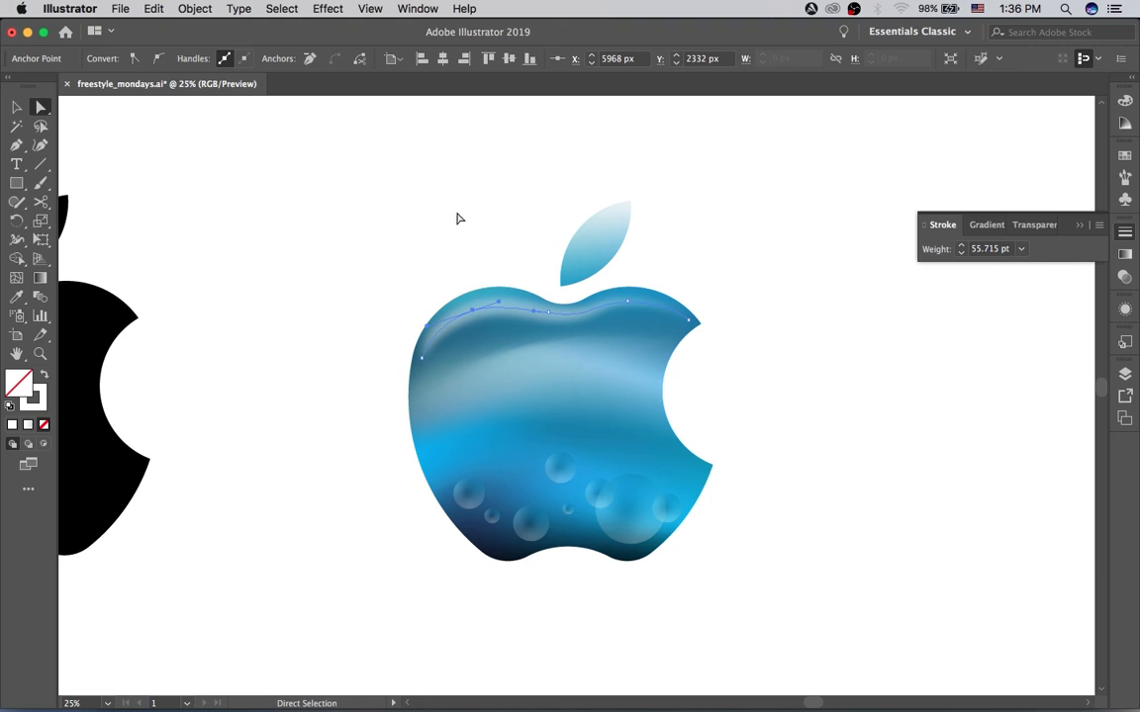
pyautogui.press('v')
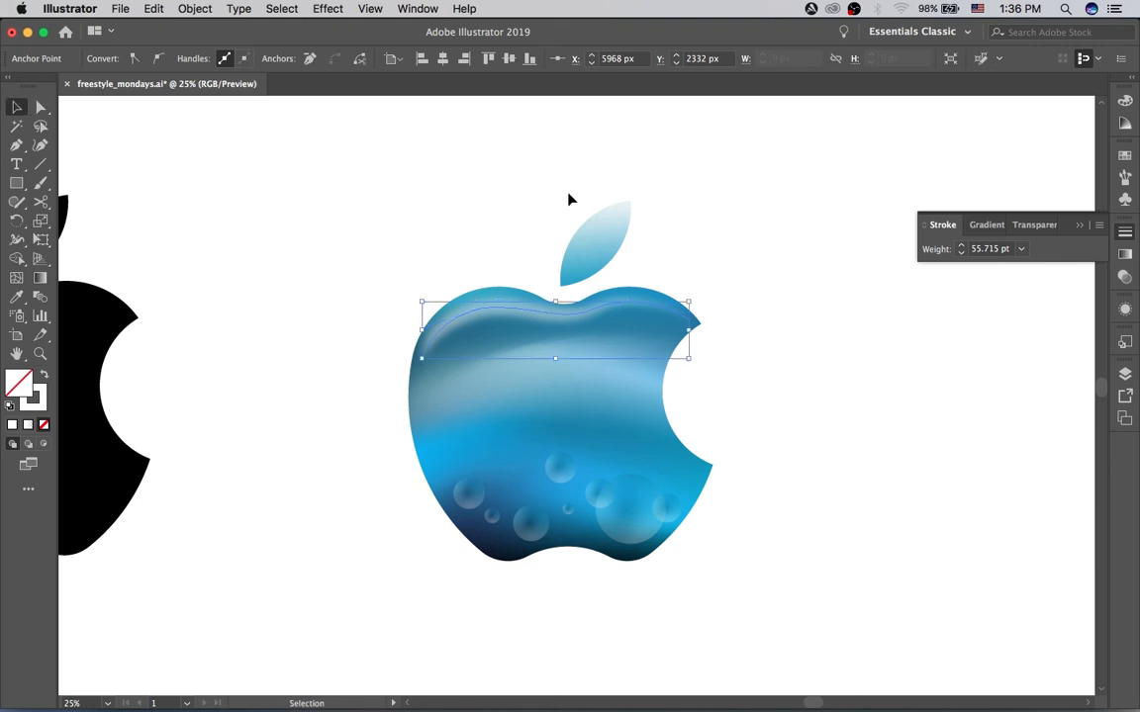
pyautogui.click(543, 192)
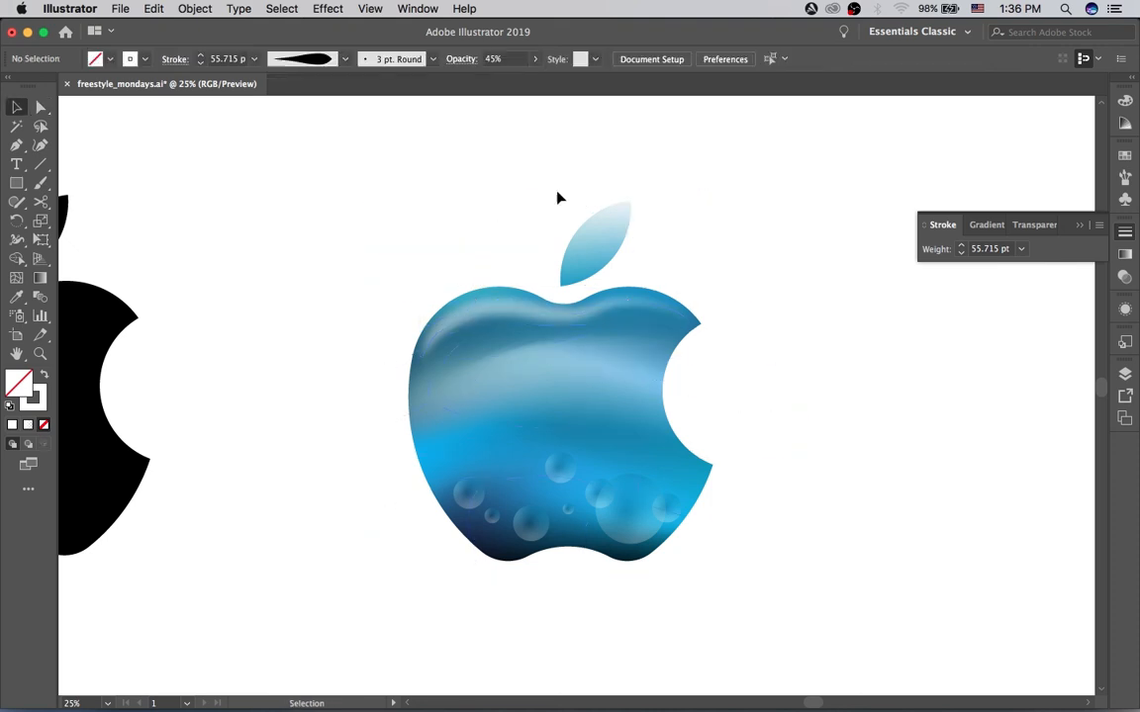